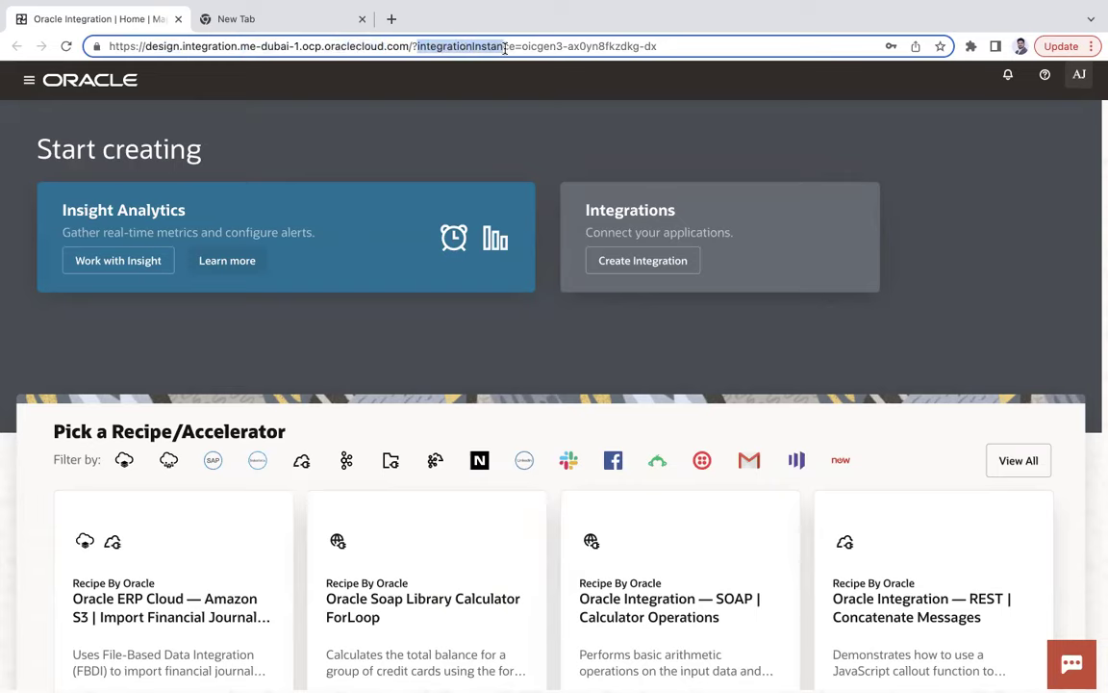
click(267, 20)
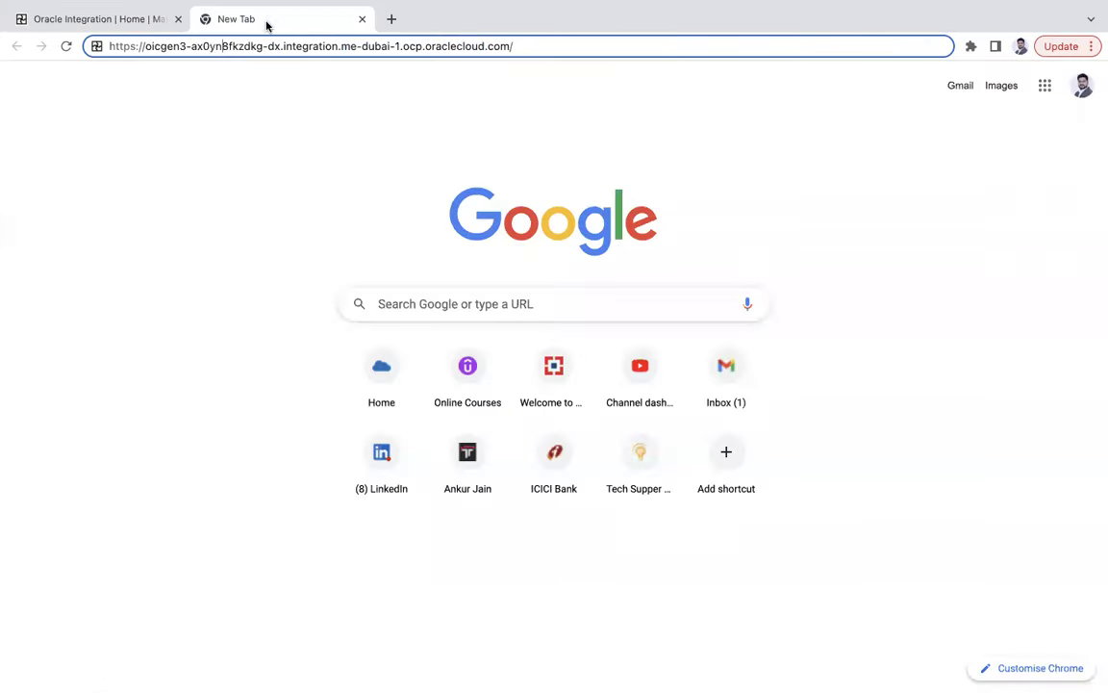
drag(144, 46, 271, 50)
click(106, 18)
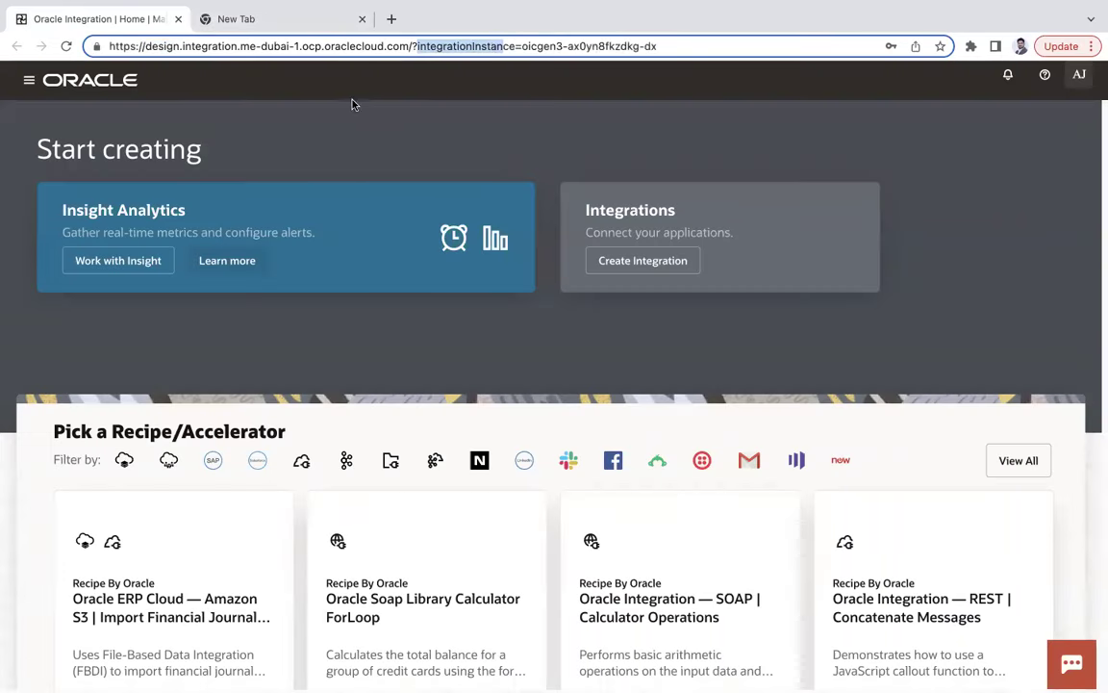
drag(144, 46, 657, 46)
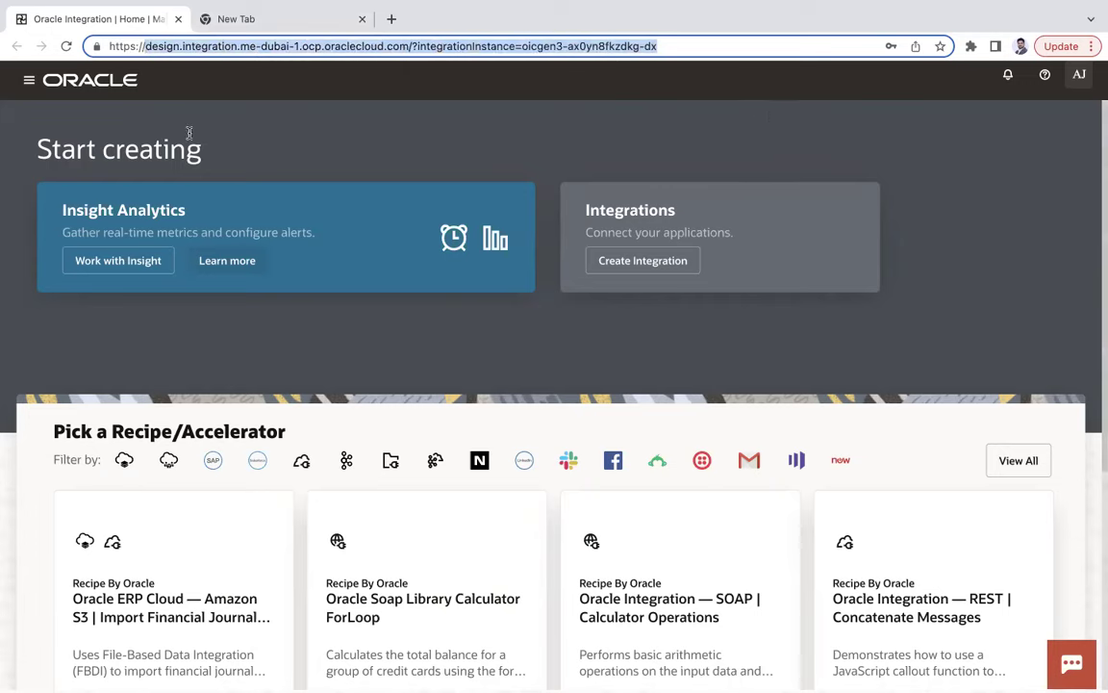
click(232, 23)
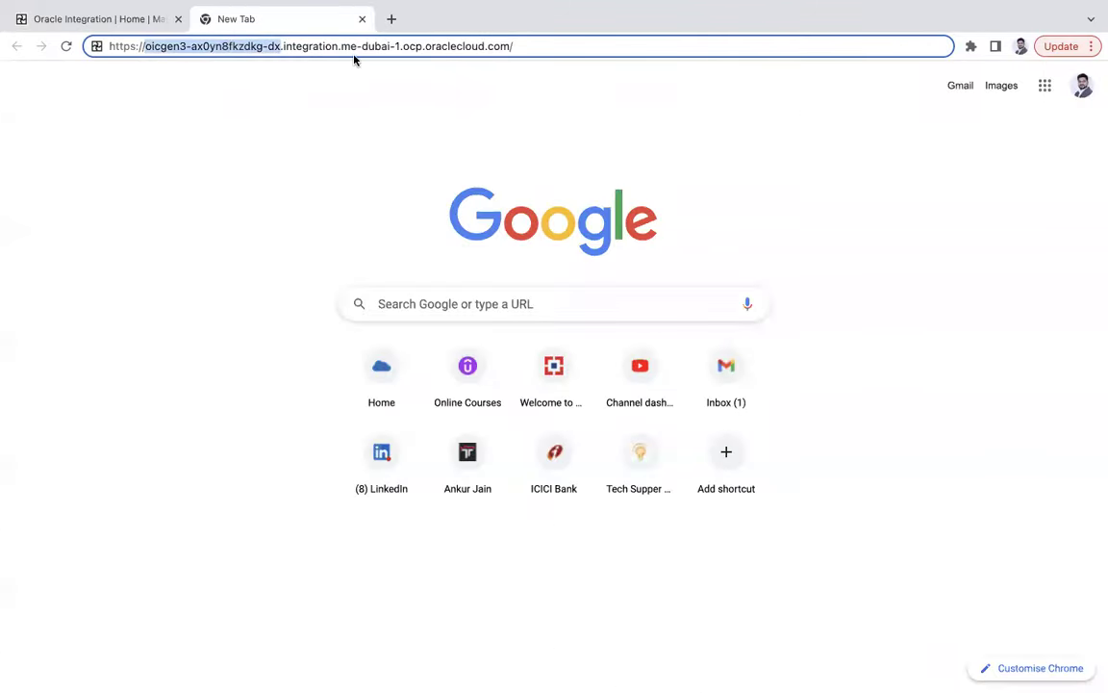
click(141, 25)
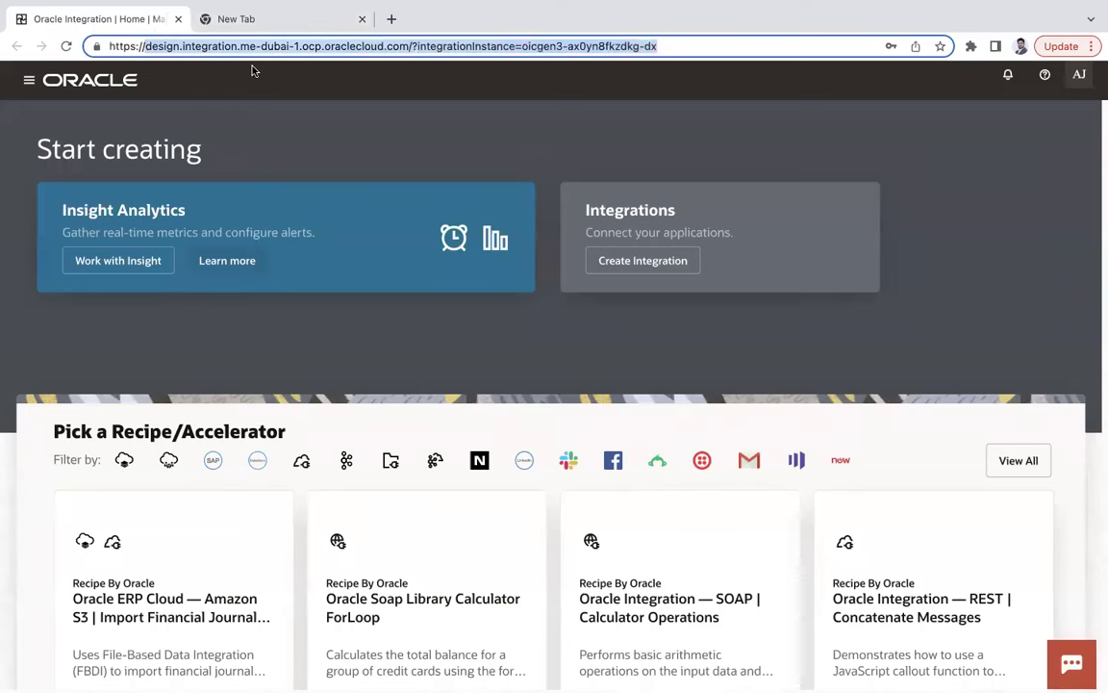
click(249, 23)
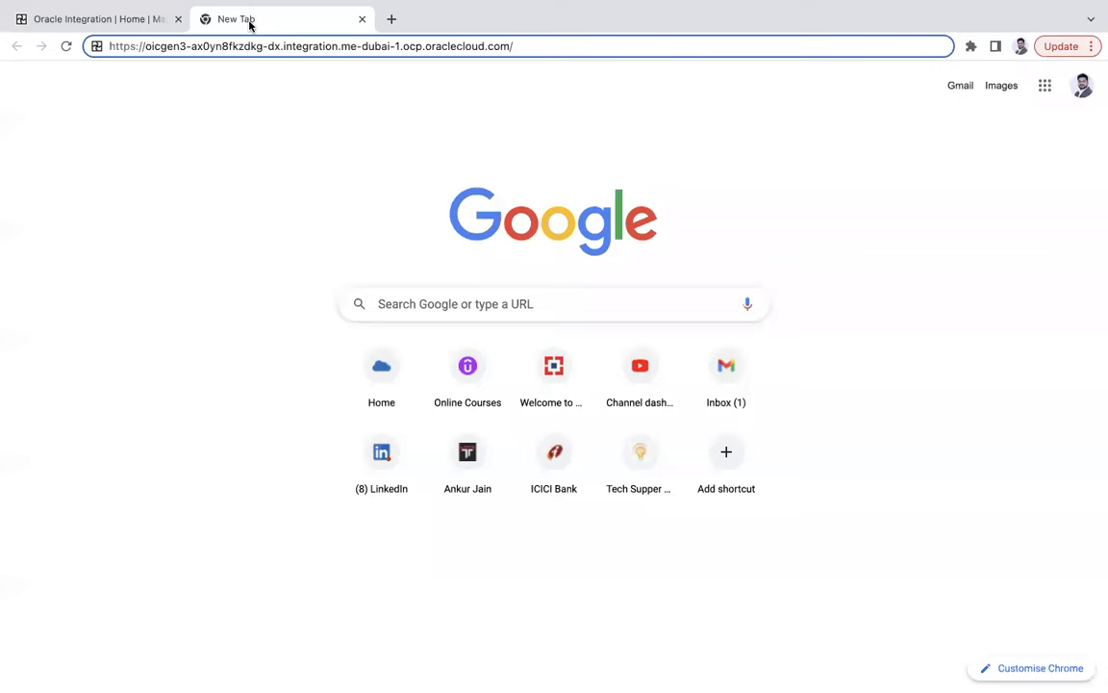
drag(534, 47, 85, 29)
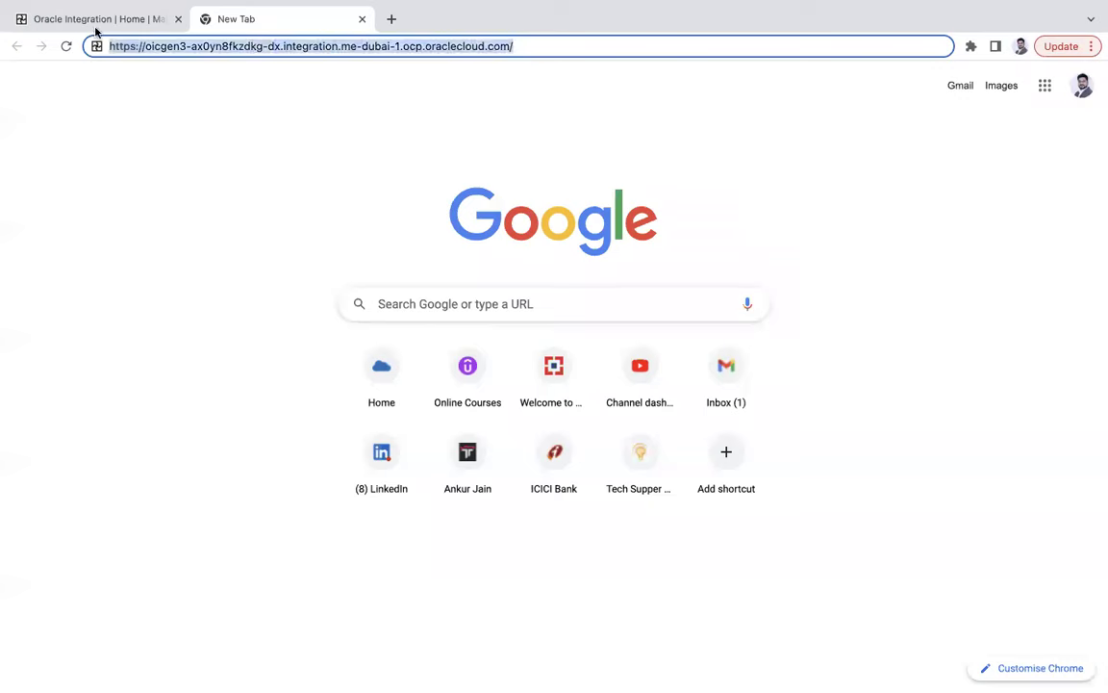
click(94, 18)
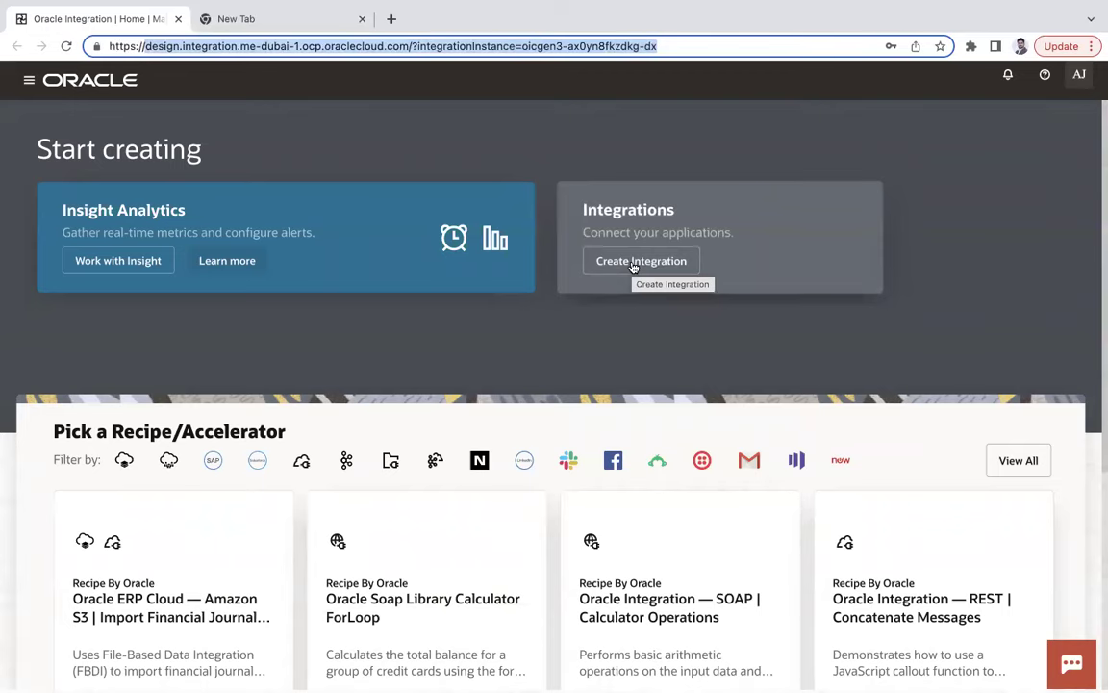
click(633, 267)
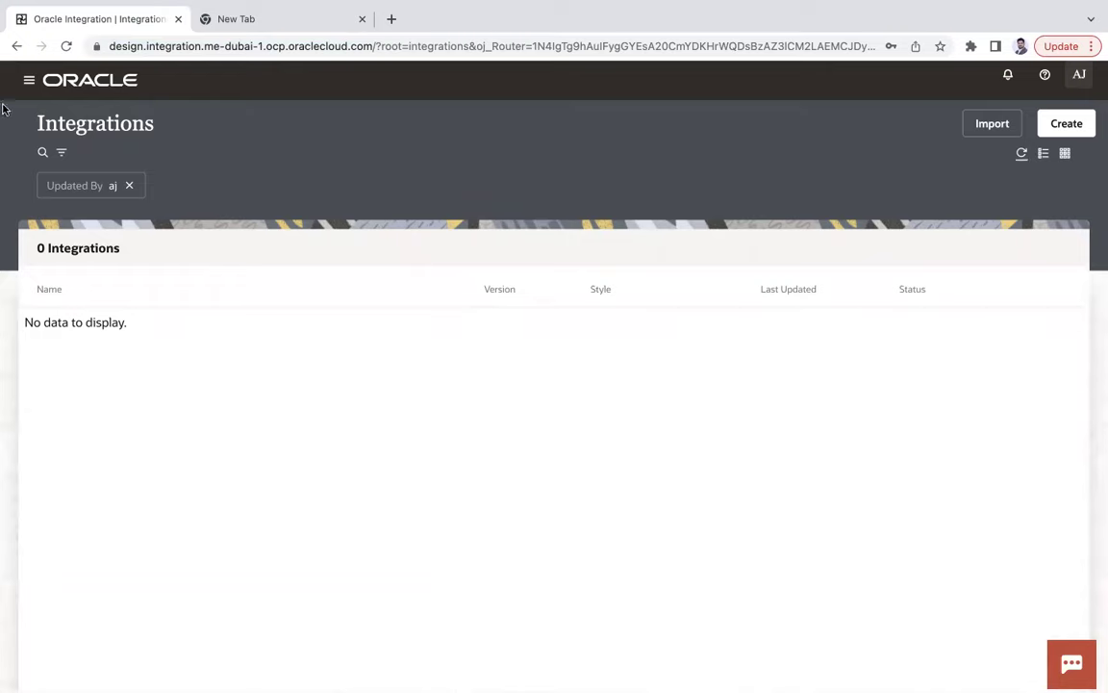
click(16, 45)
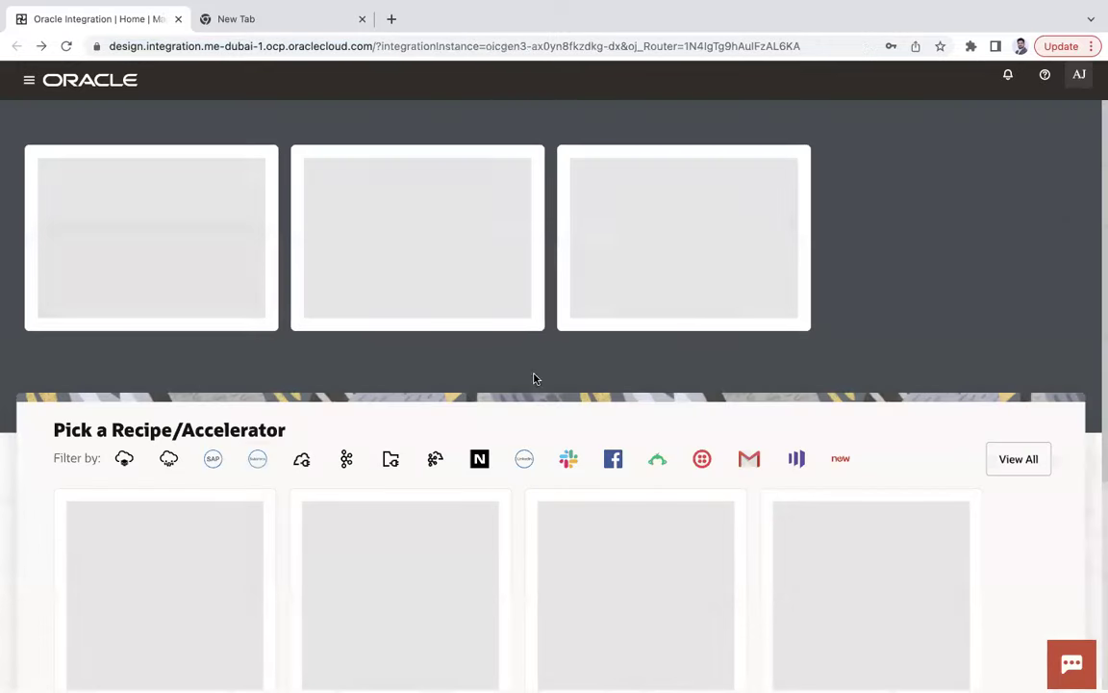
drag(54, 431, 262, 432)
scroll(257, 428, down, 2)
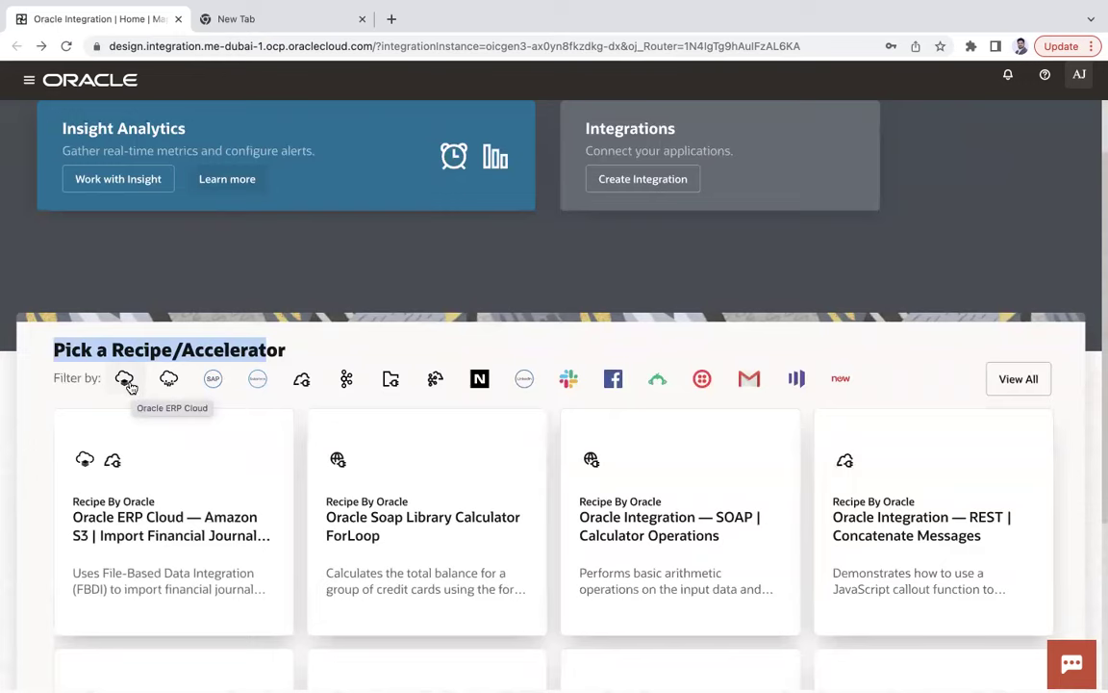
Filter the recipe gallery to Oracle ERP Cloud recipes and browse them.
click(128, 383)
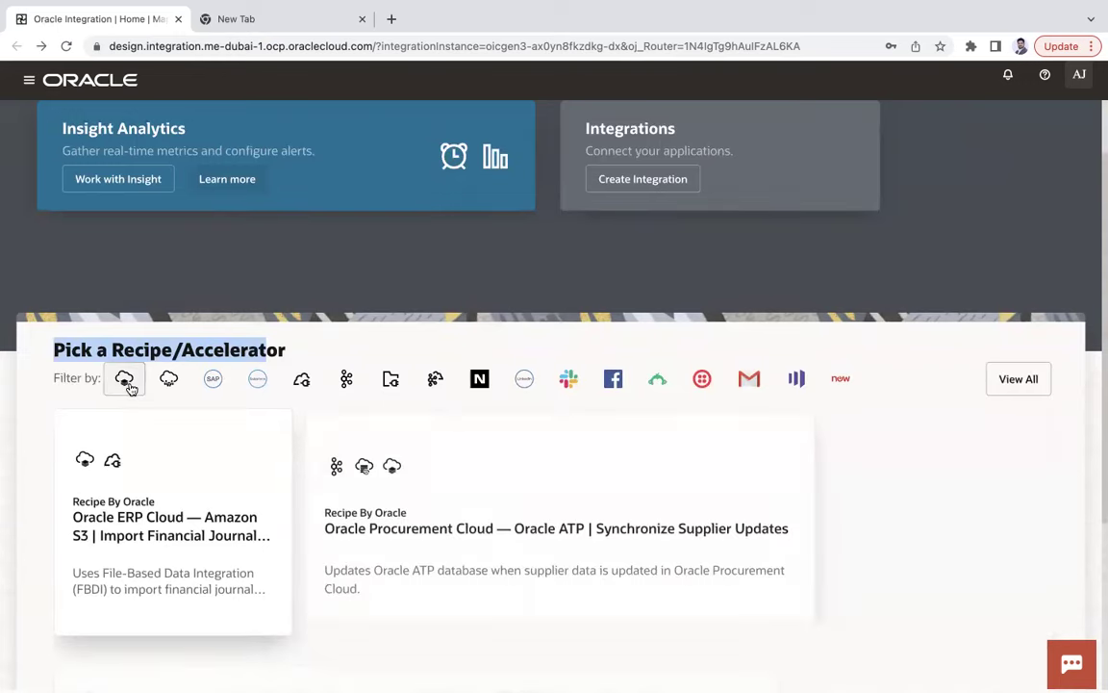
scroll(578, 563, down, 3)
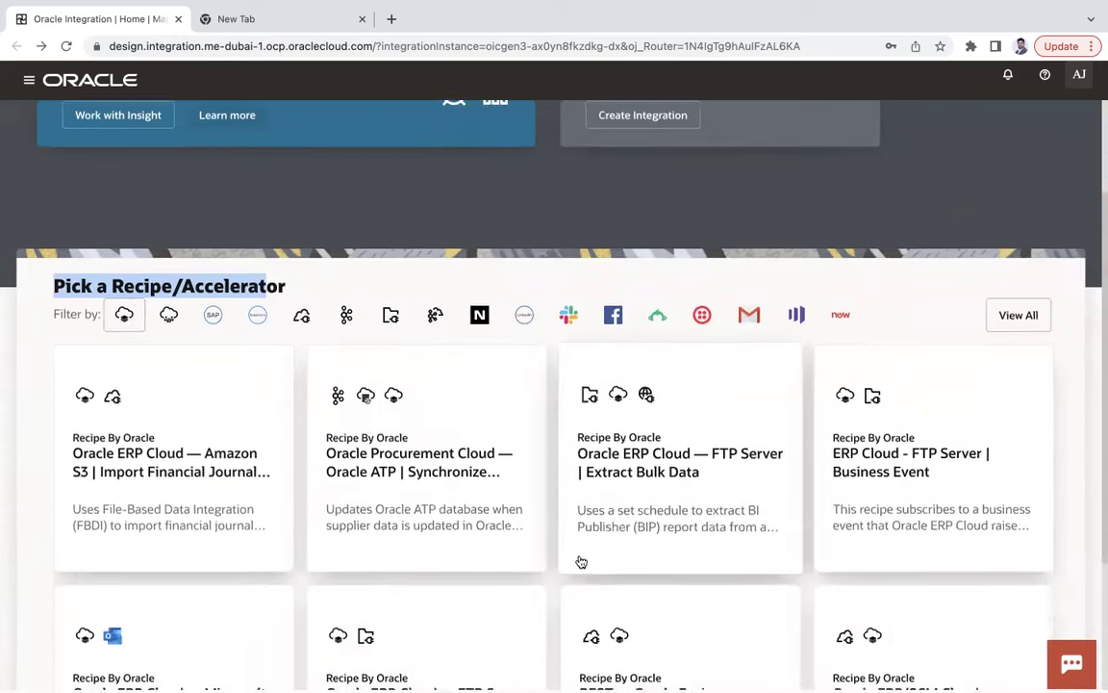
scroll(582, 562, down, 1)
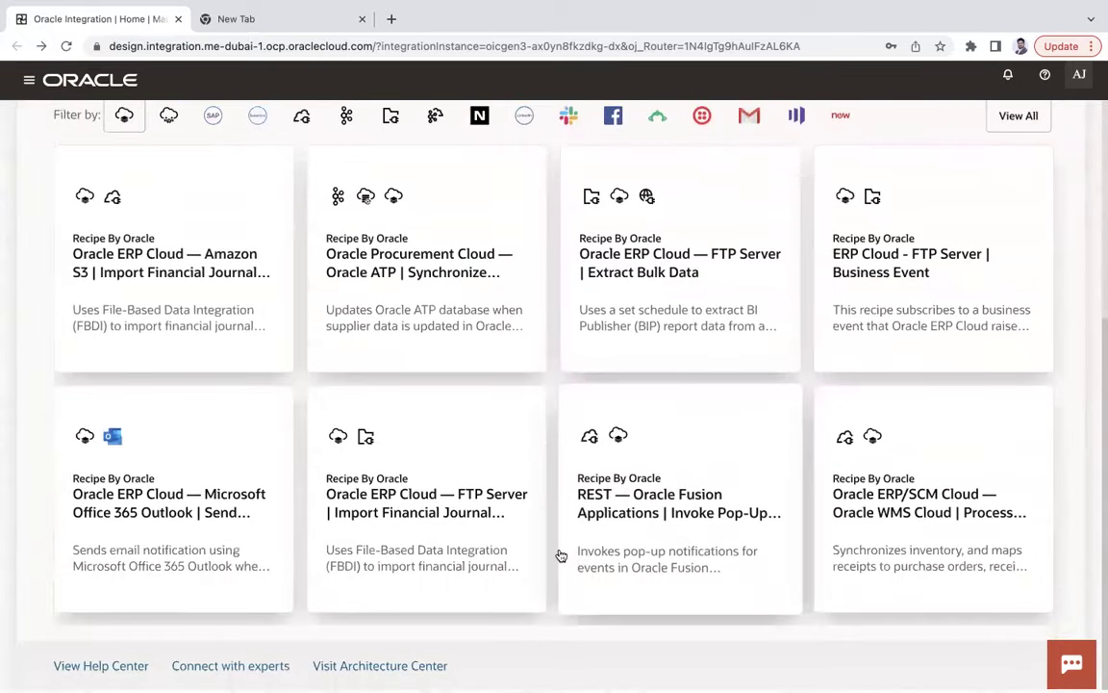
scroll(549, 549, up, 2)
scroll(533, 541, up, 3)
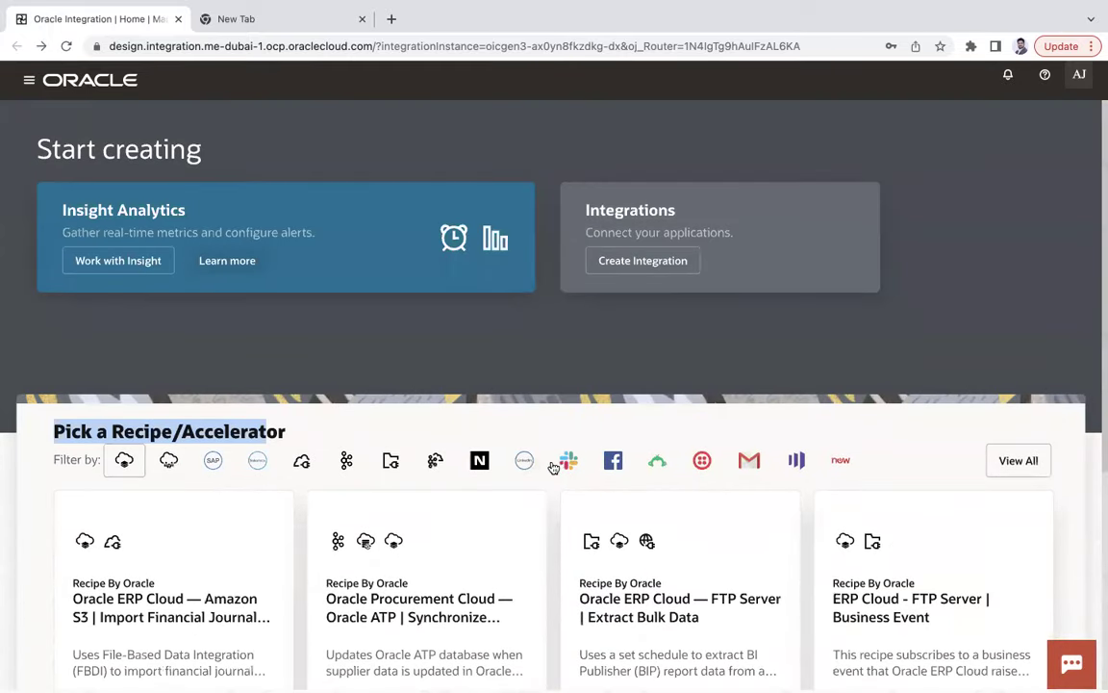
Switch the filter to LinkedIn recipes, such as Oracle LinkedIn Share, and open the account menu.
click(524, 462)
scroll(673, 508, down, 2)
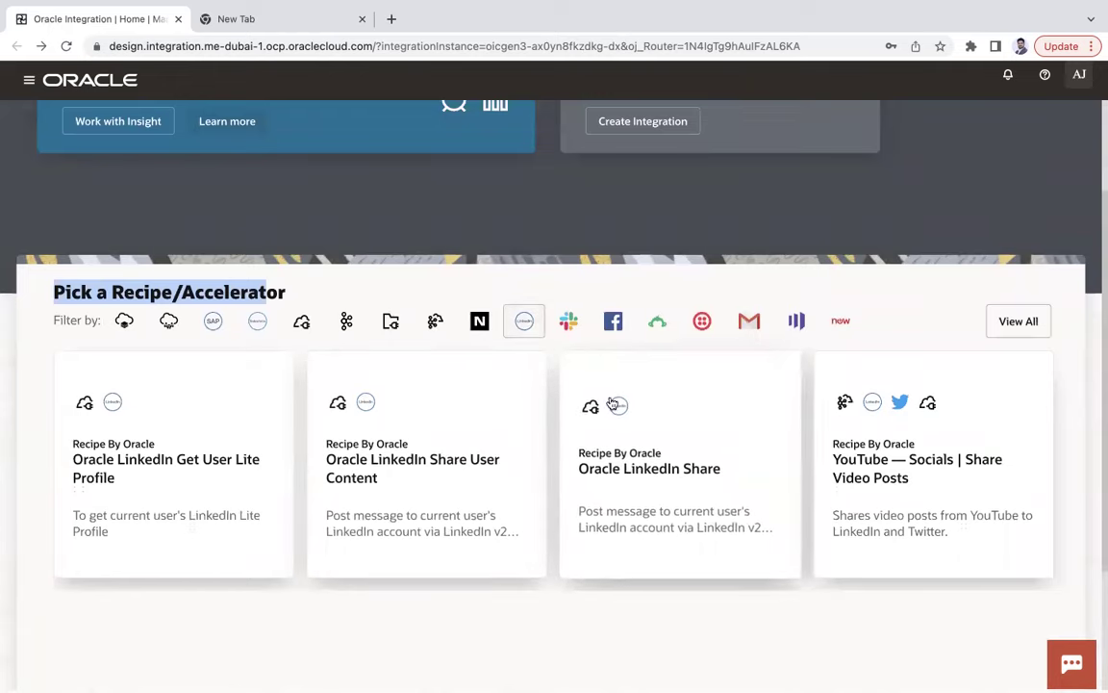
scroll(741, 441, down, 2)
scroll(741, 441, up, 3)
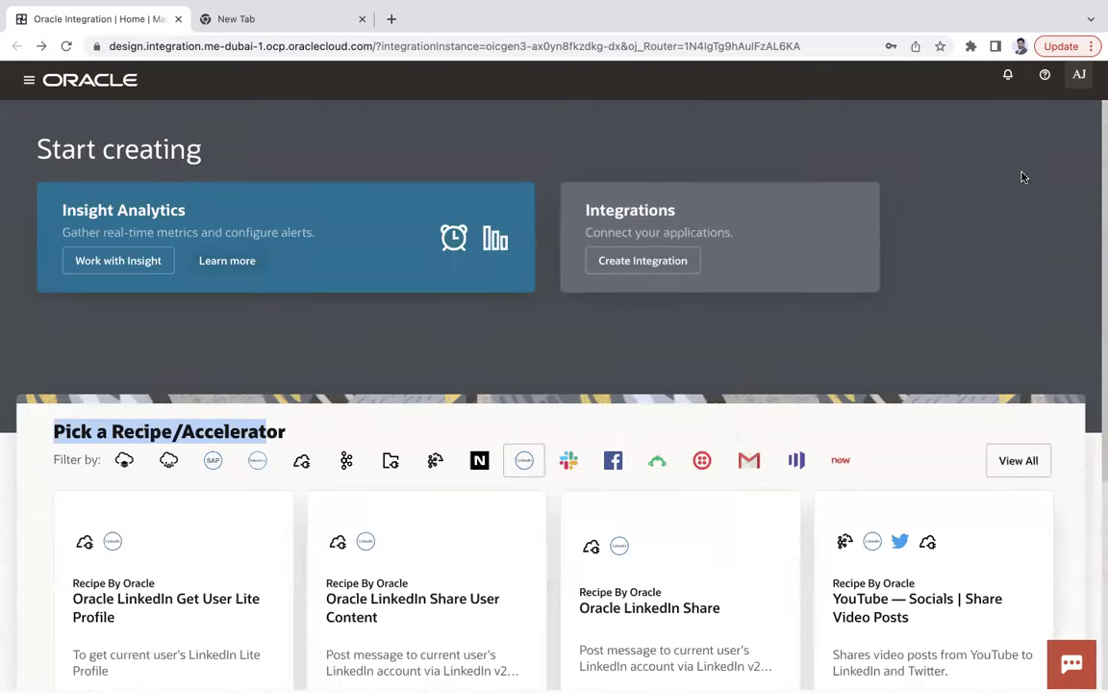
click(1078, 84)
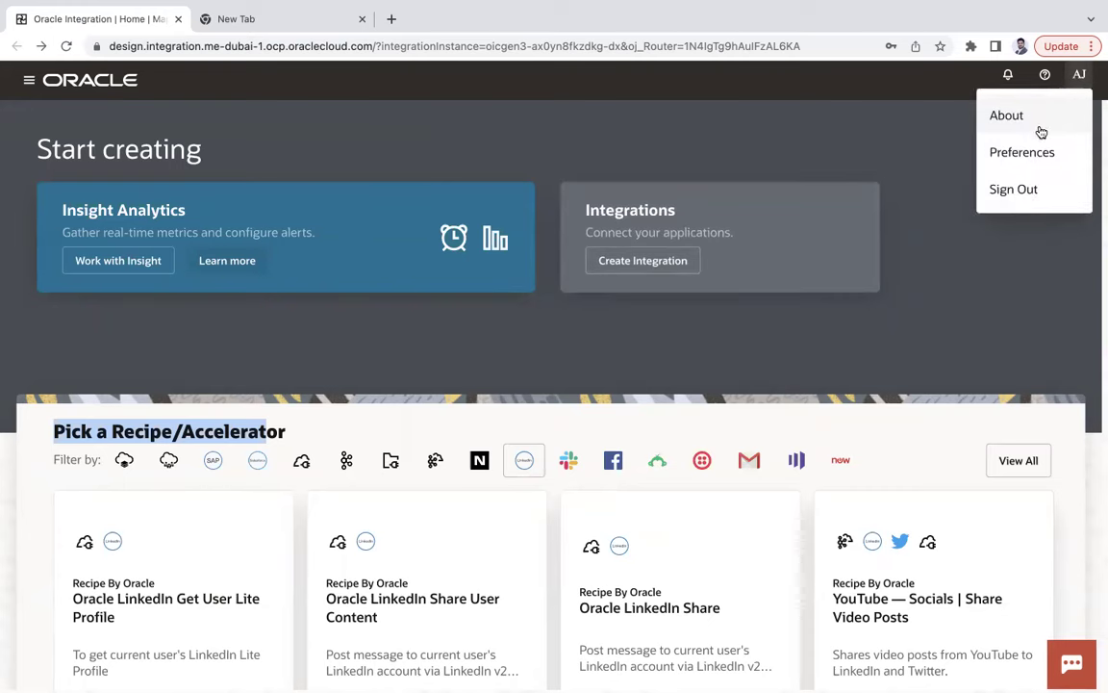
click(1006, 115)
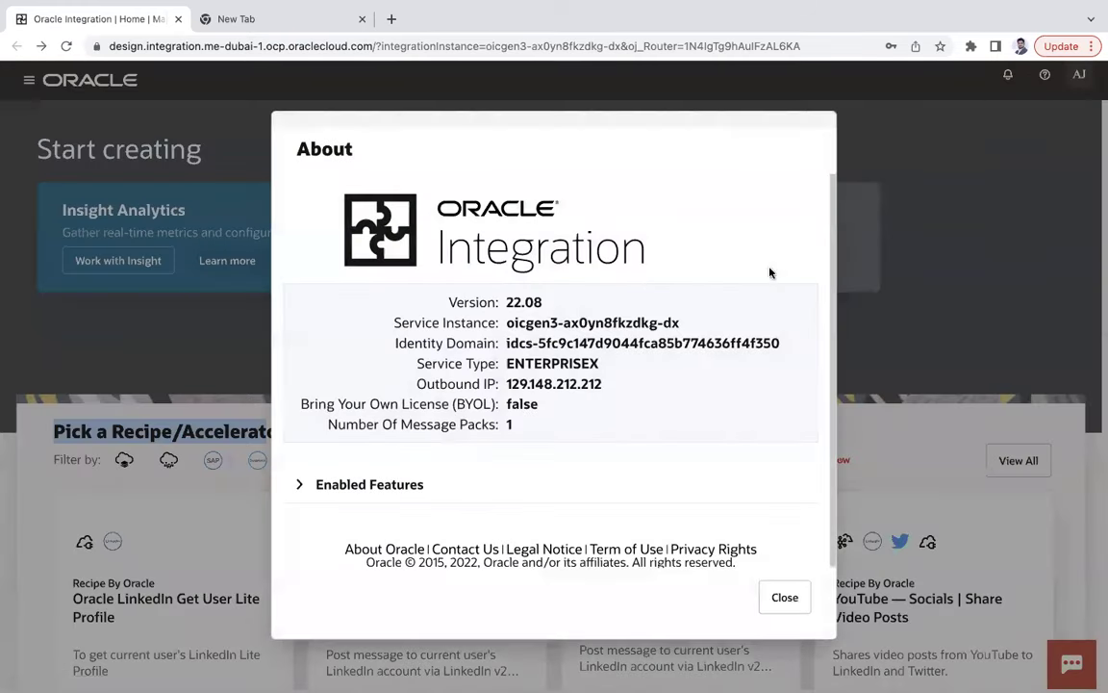
drag(468, 304, 673, 323)
drag(447, 343, 536, 343)
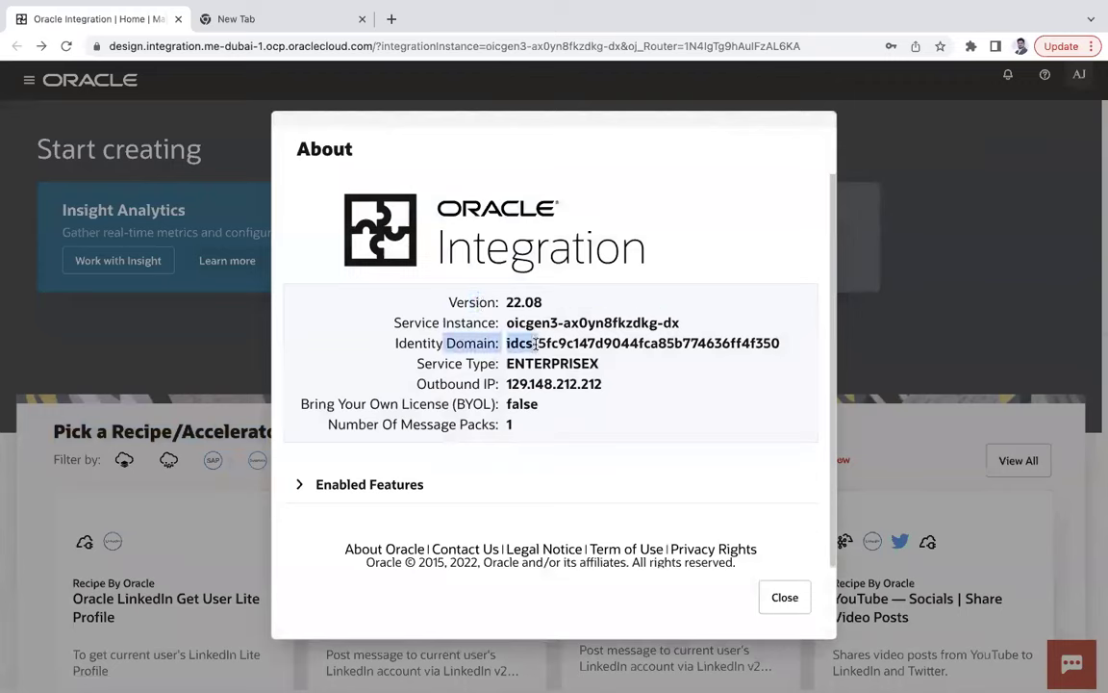
click(422, 328)
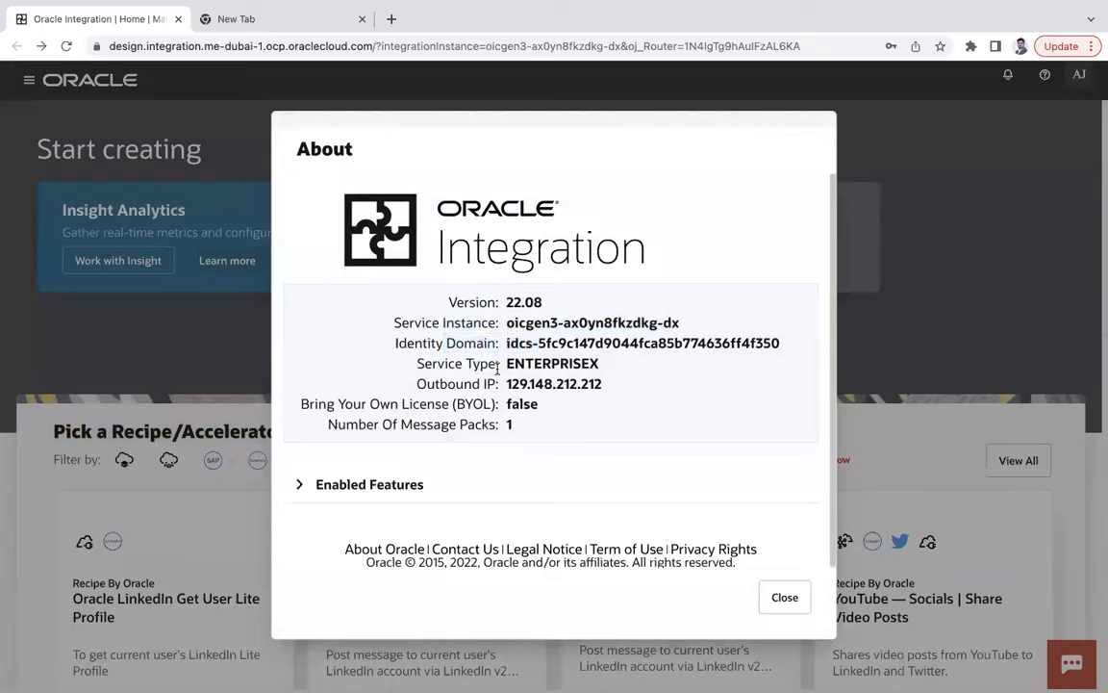
drag(417, 383, 619, 389)
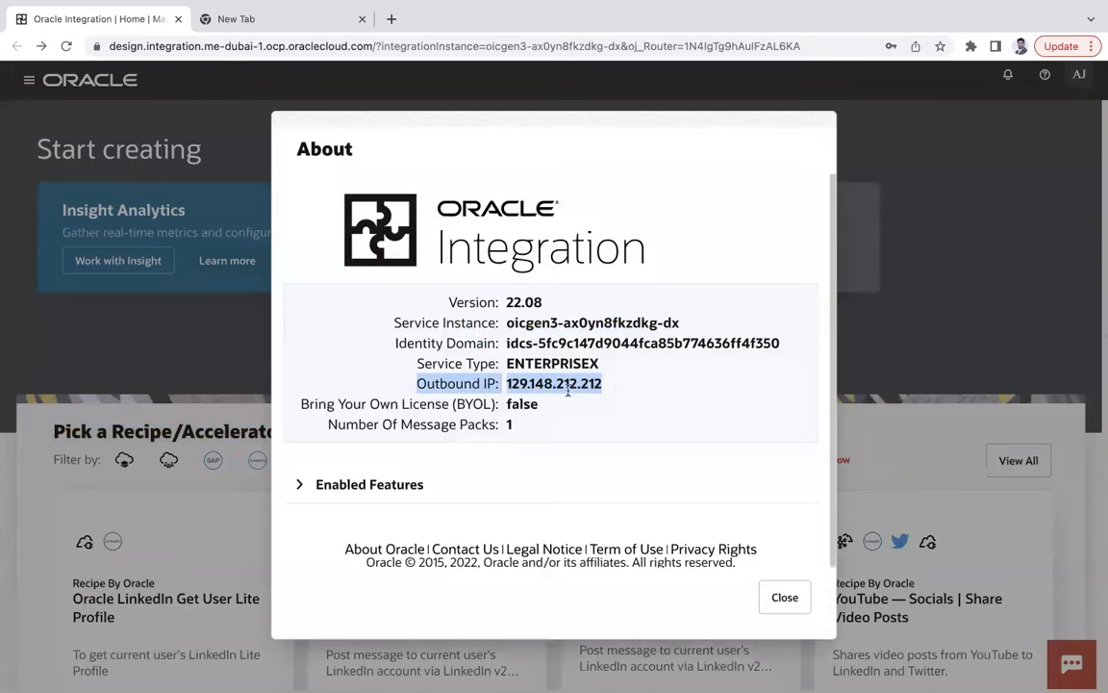
click(517, 426)
drag(507, 383, 612, 386)
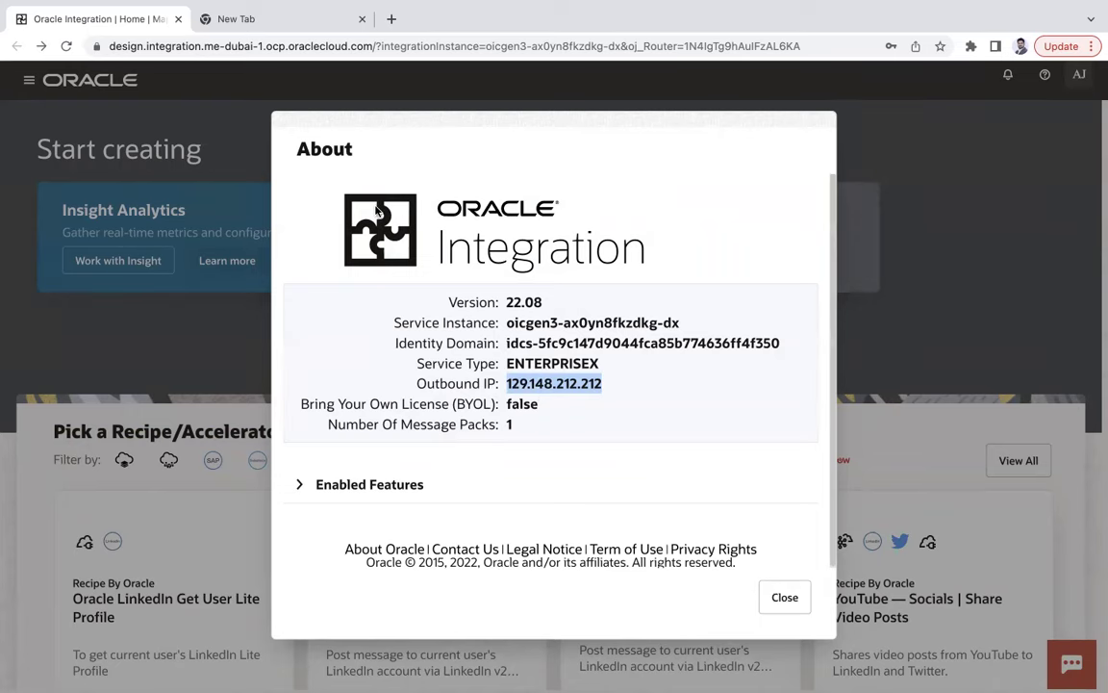
click(783, 598)
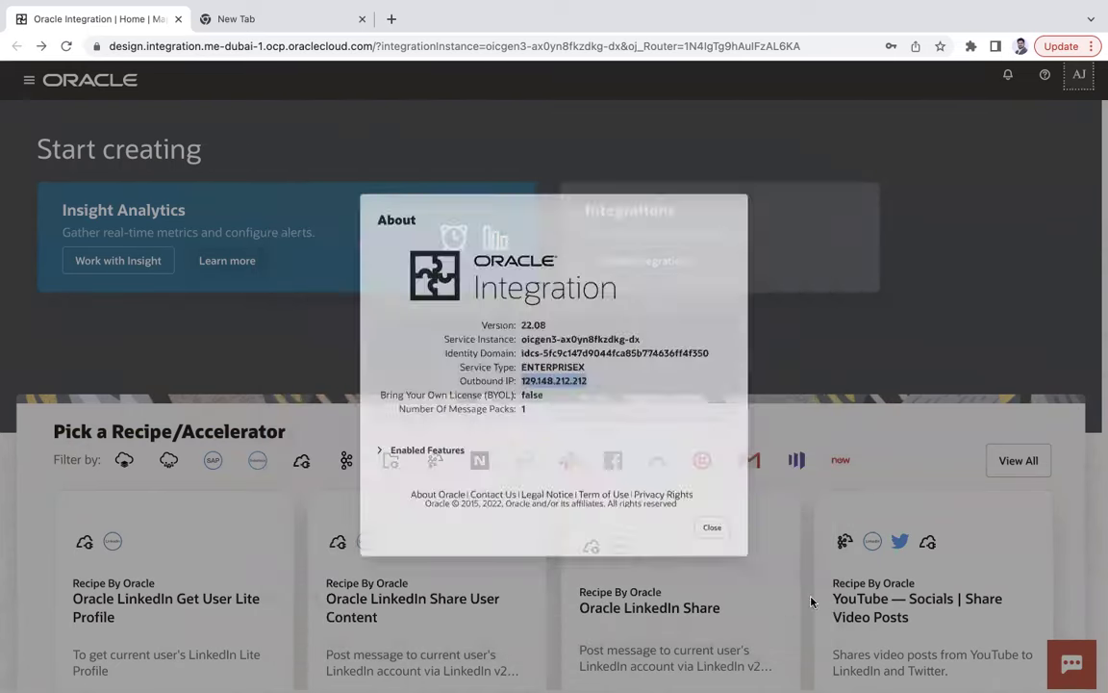
Go to Design > Integrations, leave the list filters unchanged, and start a new integration.
click(29, 82)
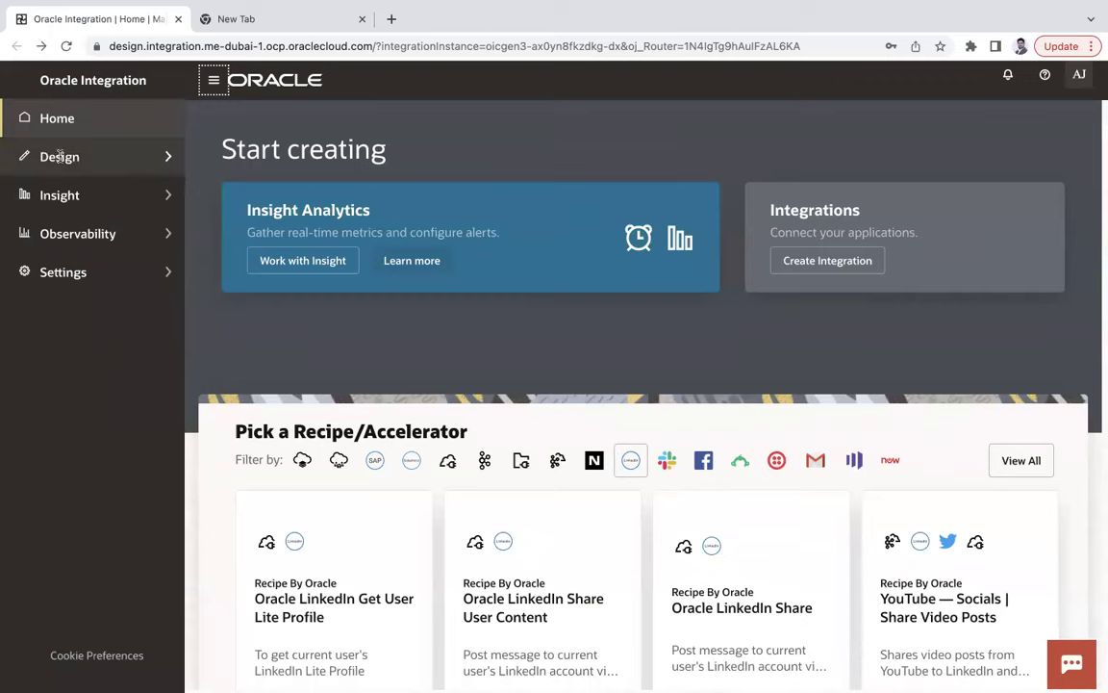
click(59, 157)
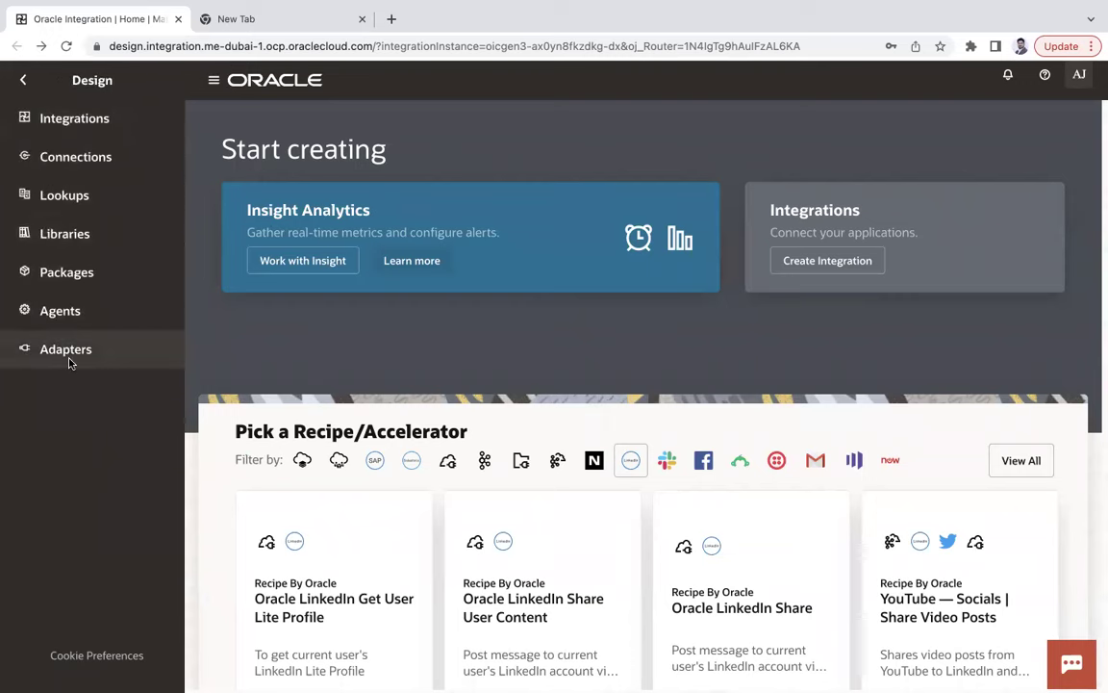
click(76, 120)
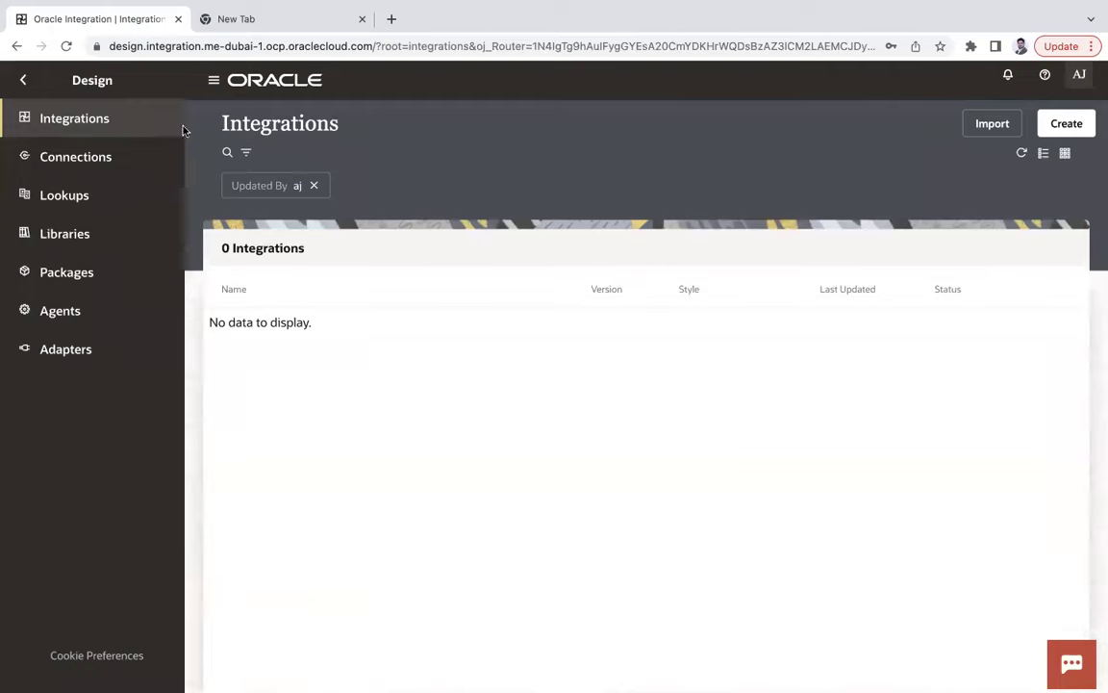
click(247, 155)
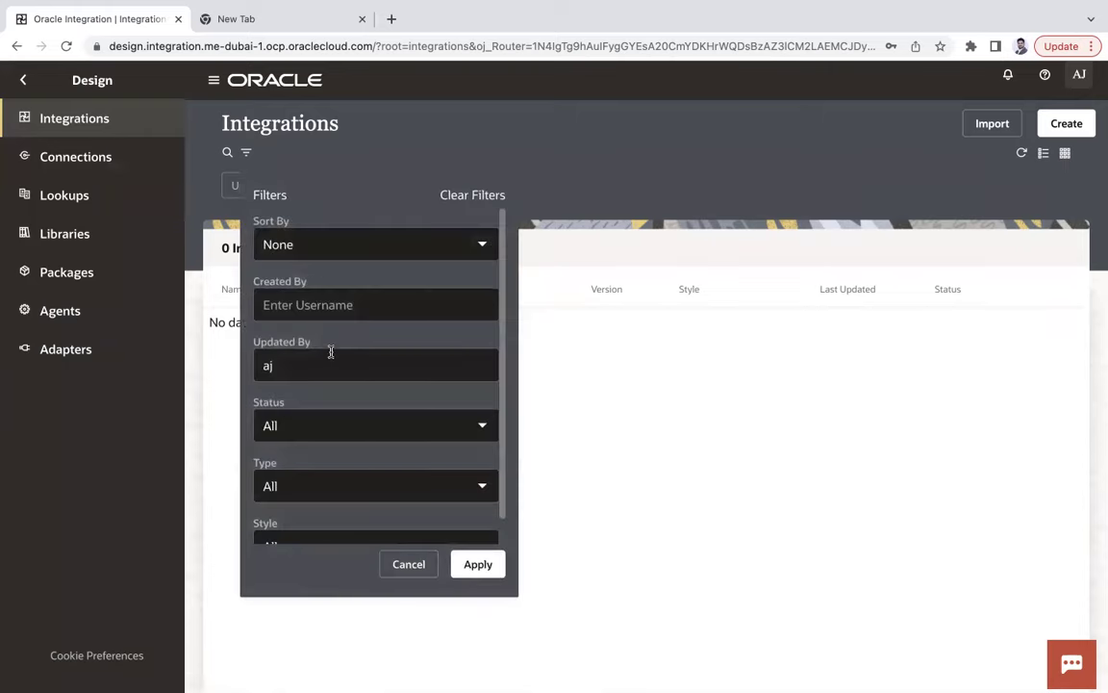
scroll(359, 397, down, 1)
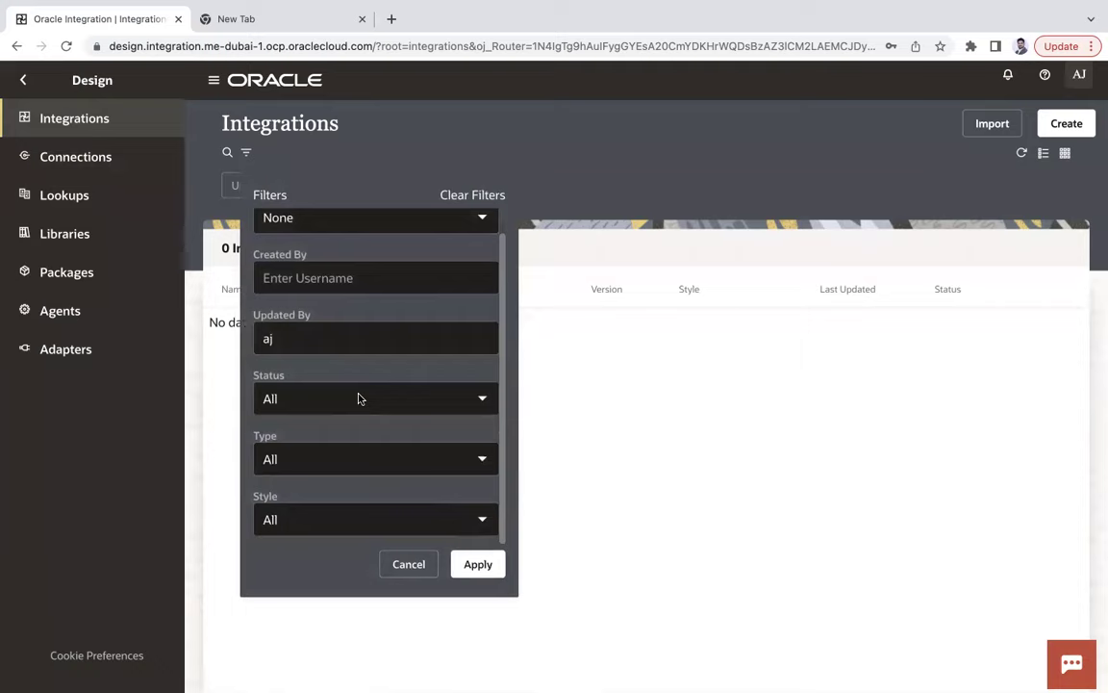
key(Return)
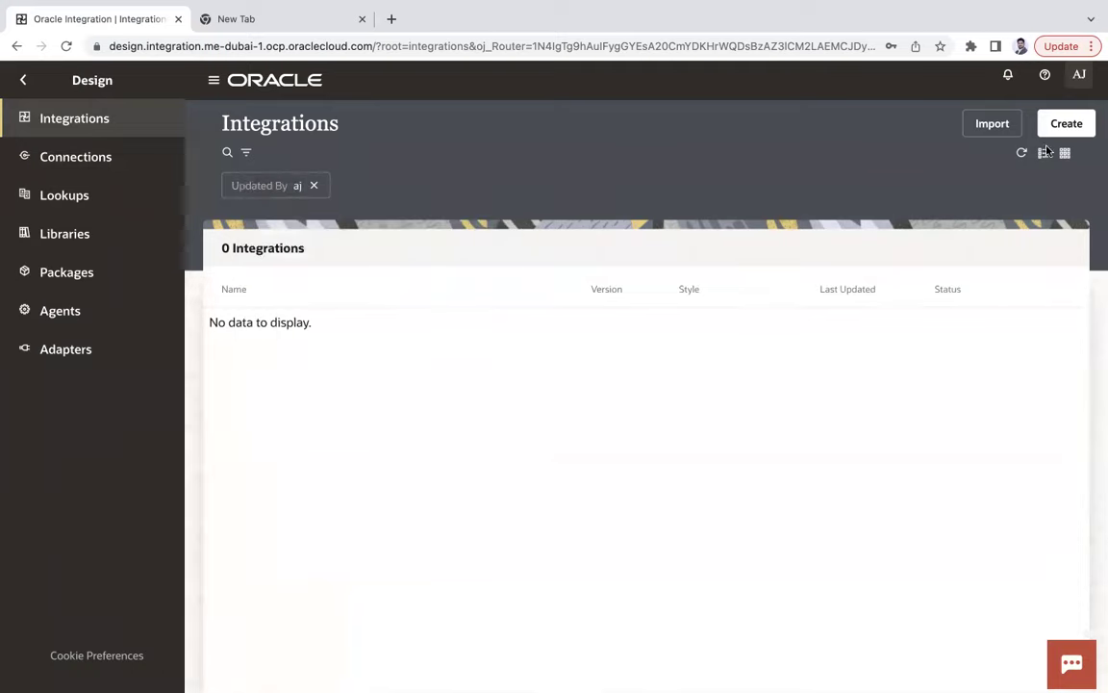
click(1075, 128)
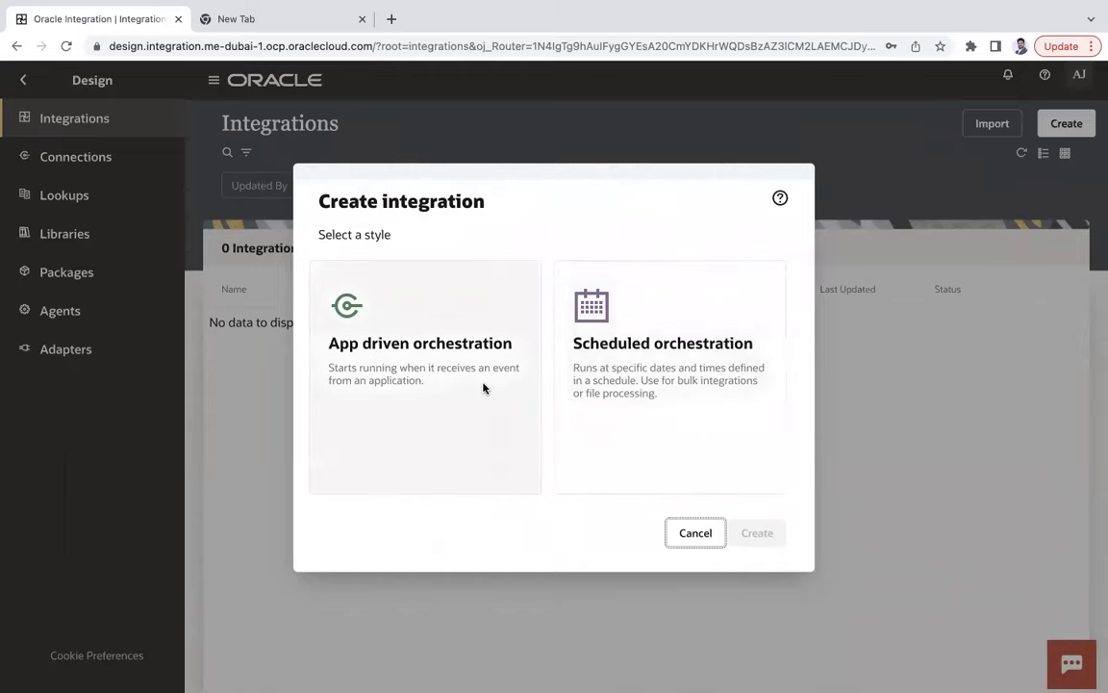
Create an App driven orchestration named 'Test' (identifier TEST, version 01.00.0000).
click(444, 360)
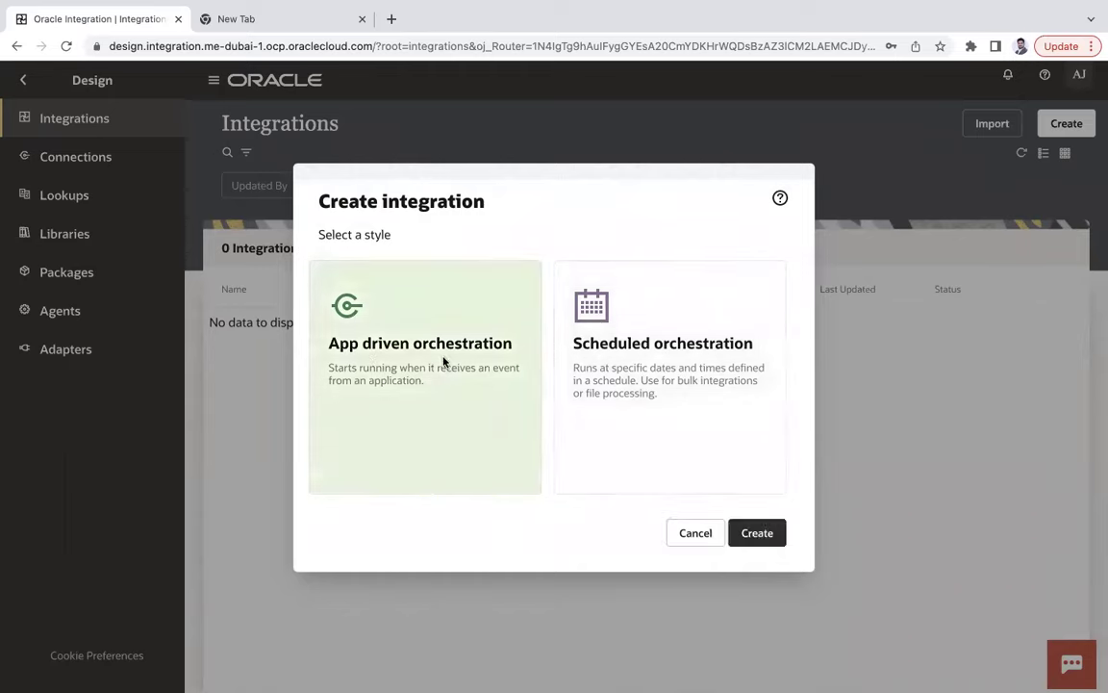
click(761, 533)
scroll(464, 376, down, 4)
scroll(433, 404, up, 4)
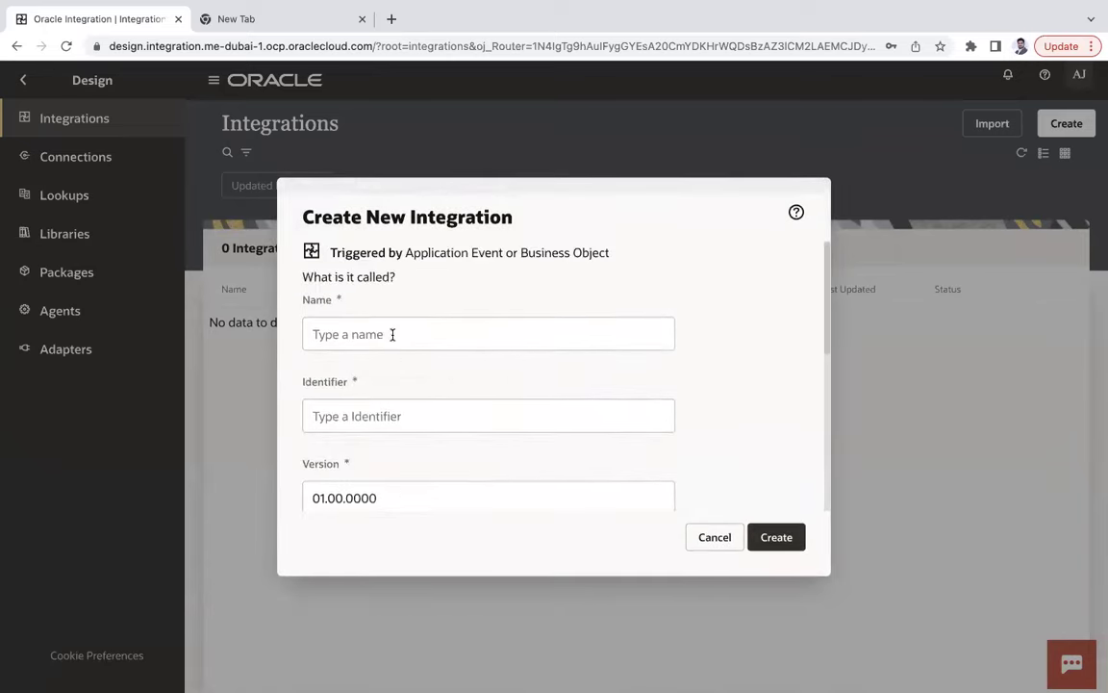
click(393, 334)
text(Test)
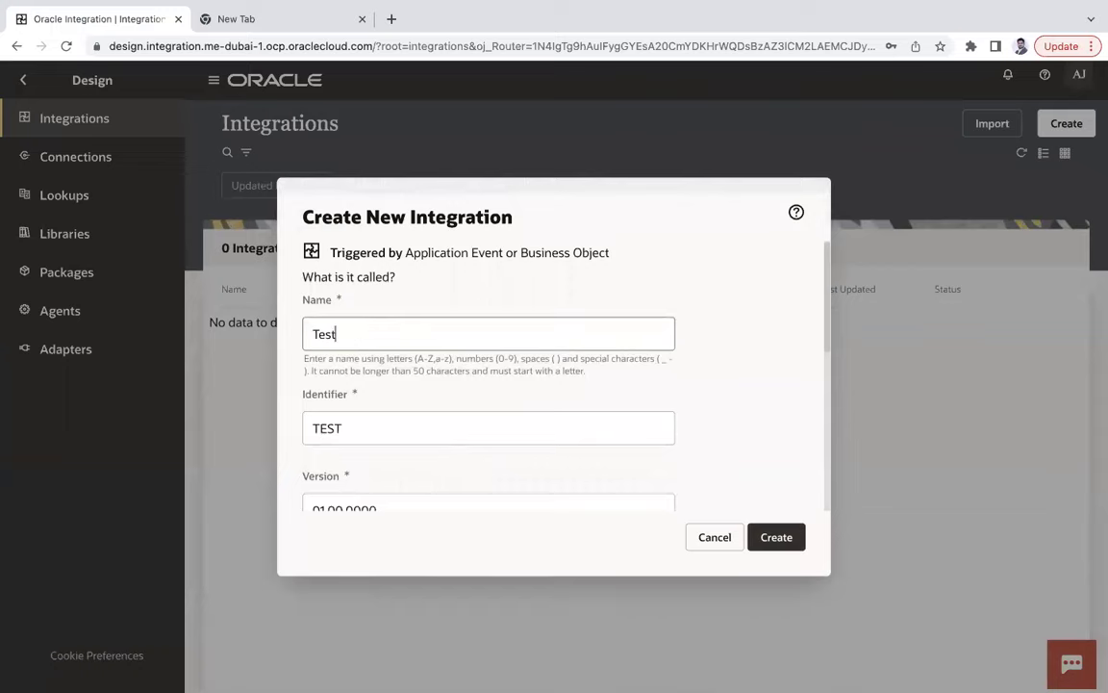
scroll(472, 356, down, 6)
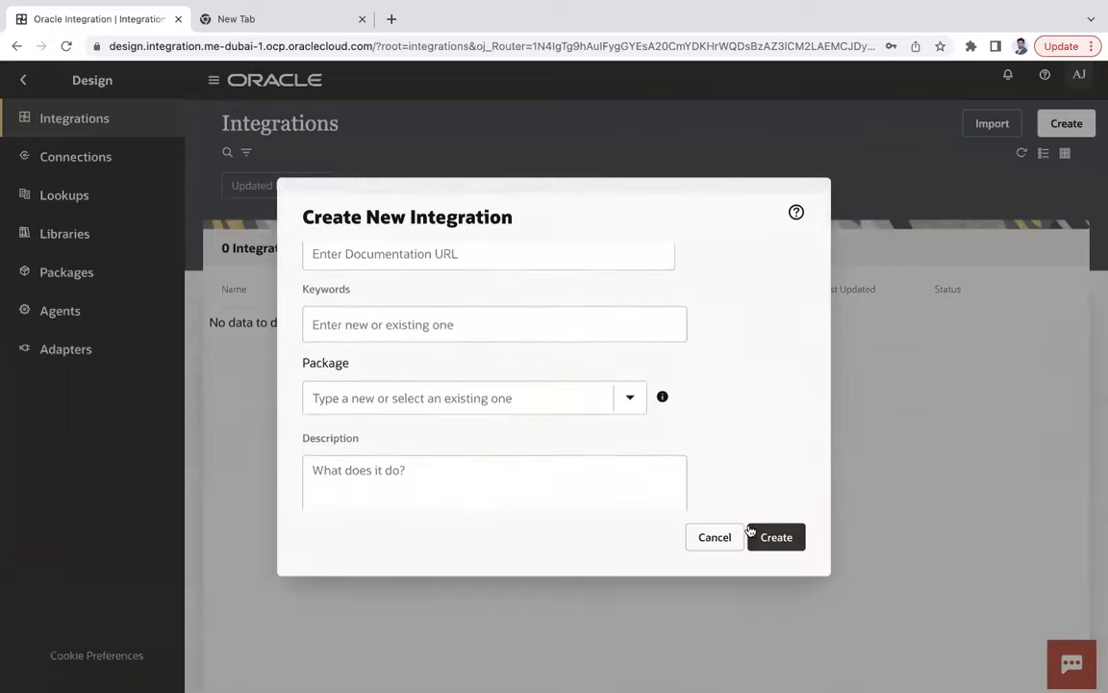
scroll(467, 394, down, 1)
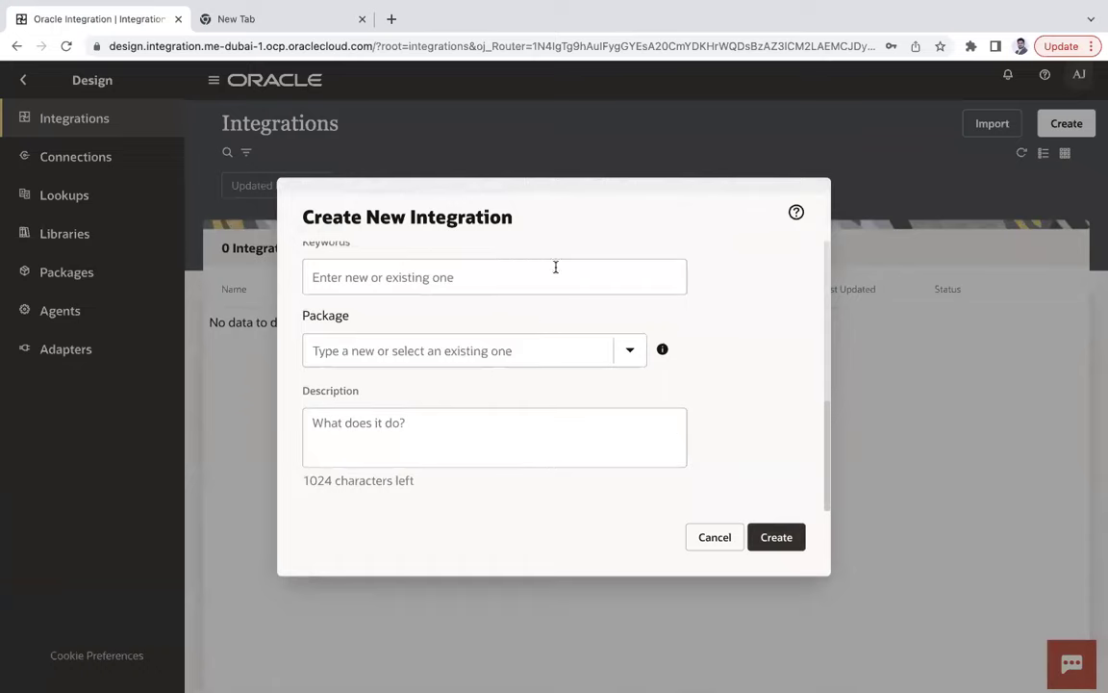
scroll(639, 399, up, 5)
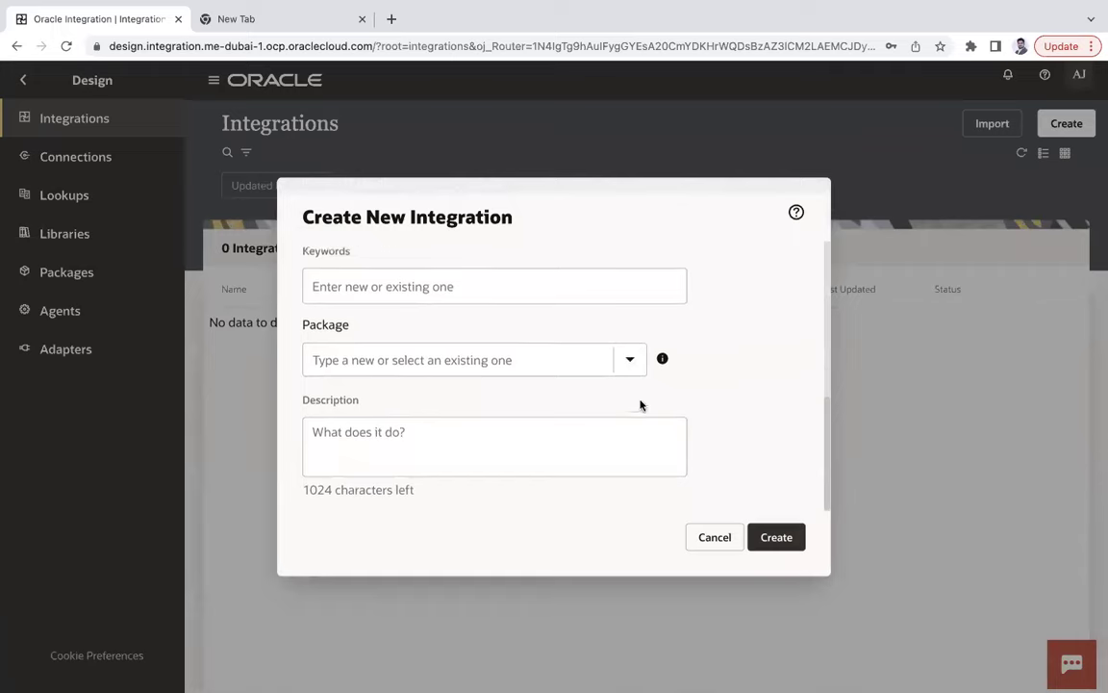
click(776, 537)
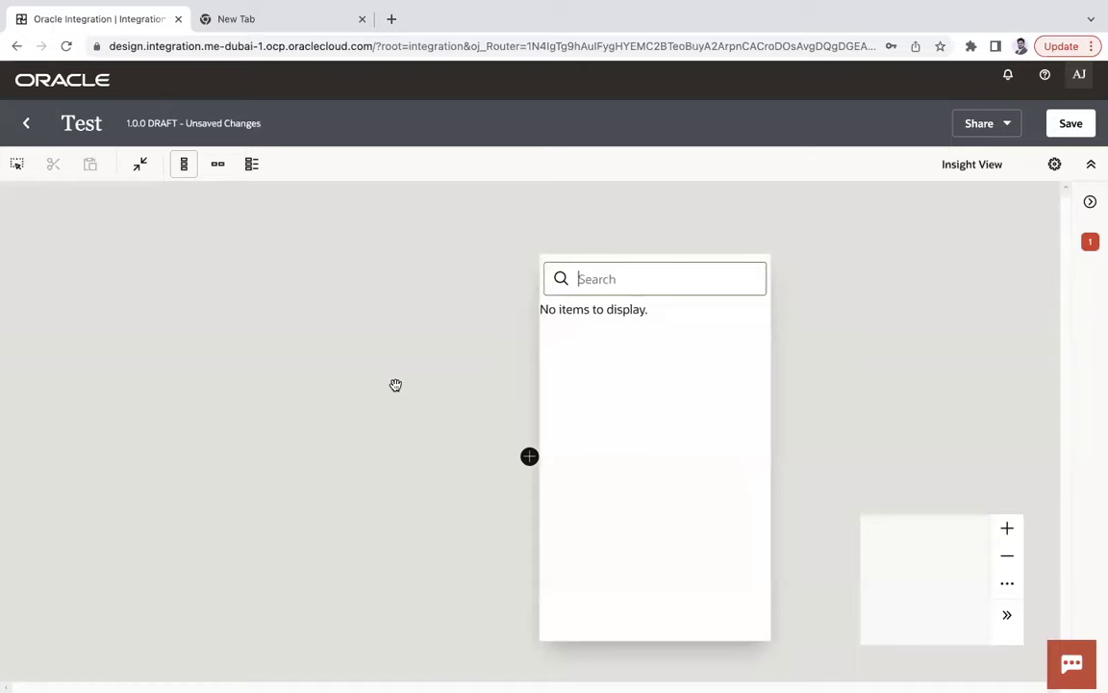
Start a new REST adapter connection with the Trigger role from the Connections panel.
click(847, 279)
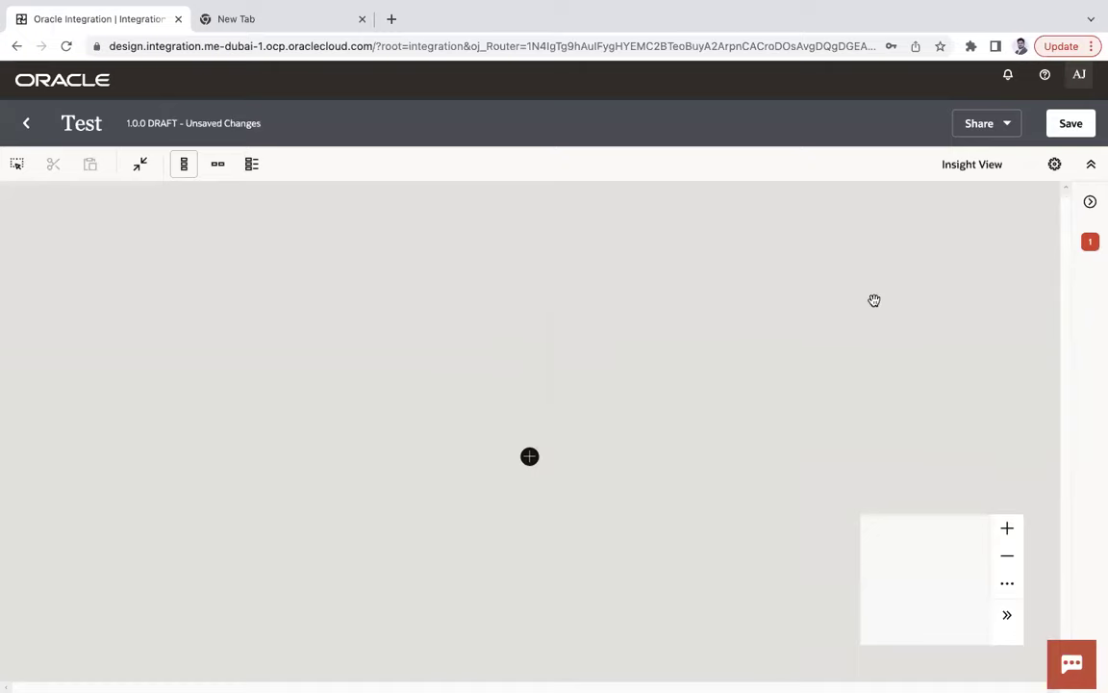
click(1091, 204)
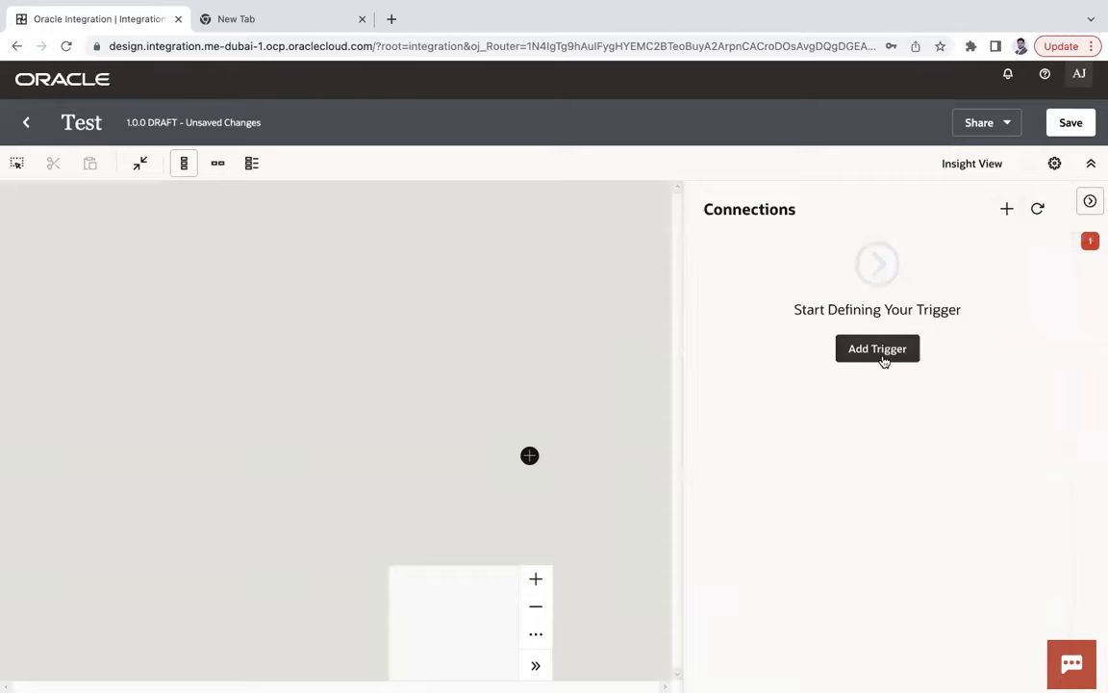
click(1007, 213)
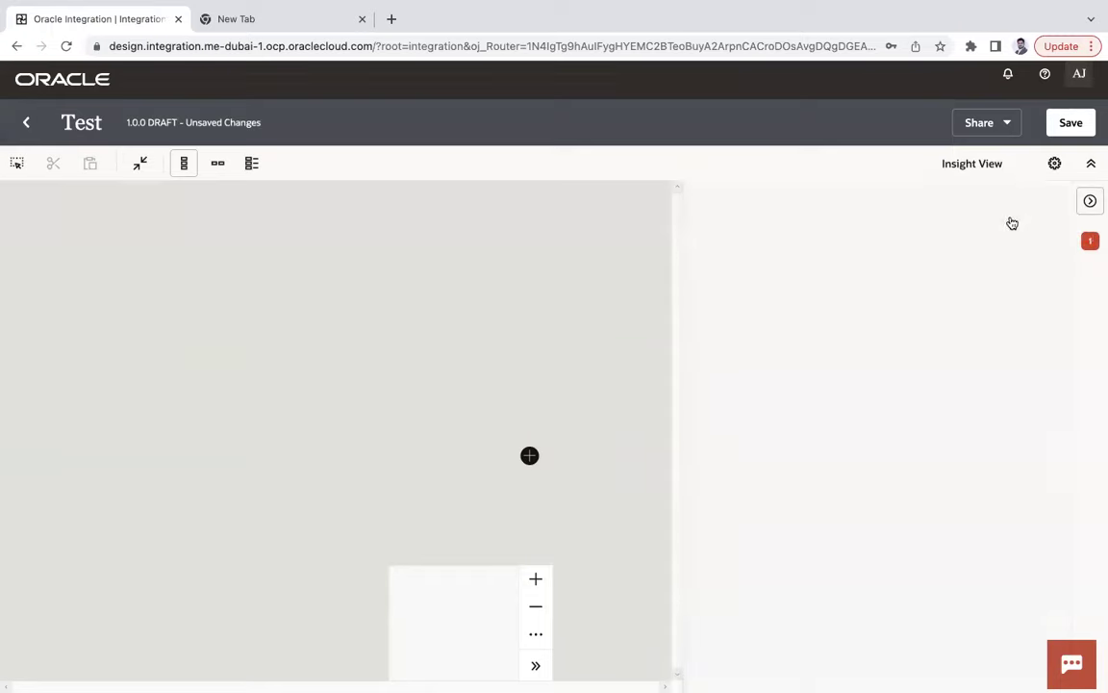
click(823, 298)
text(rest)
click(796, 370)
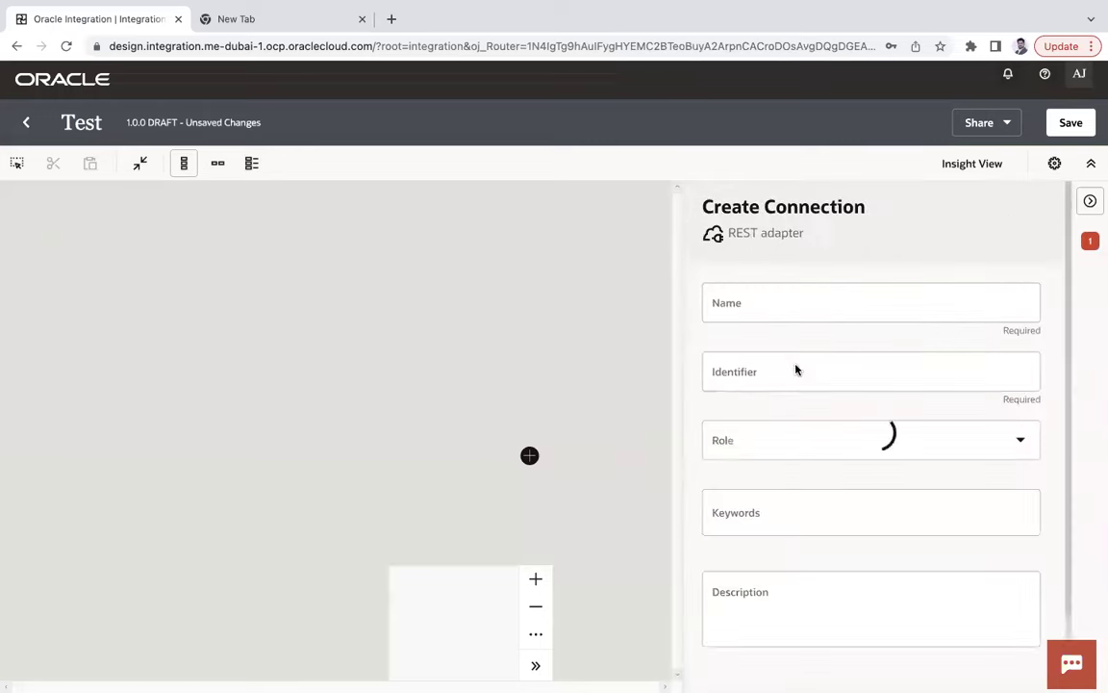
click(798, 447)
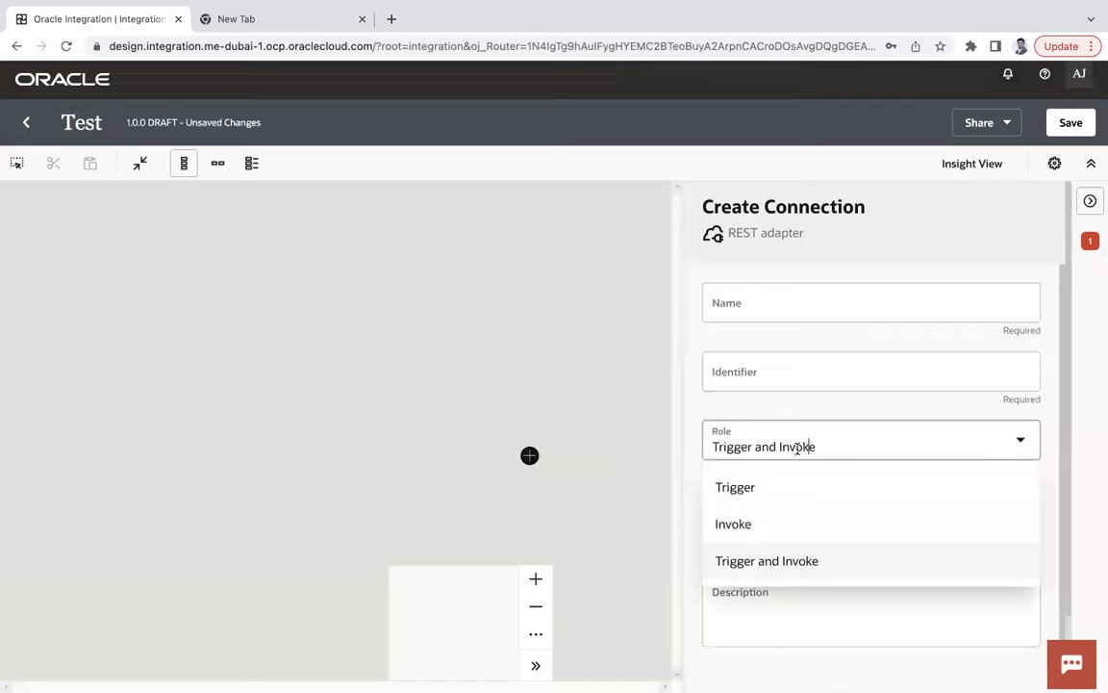
click(773, 488)
Name it 'Test Connection', create, test and save it, then return to Test.
click(789, 308)
text(T)
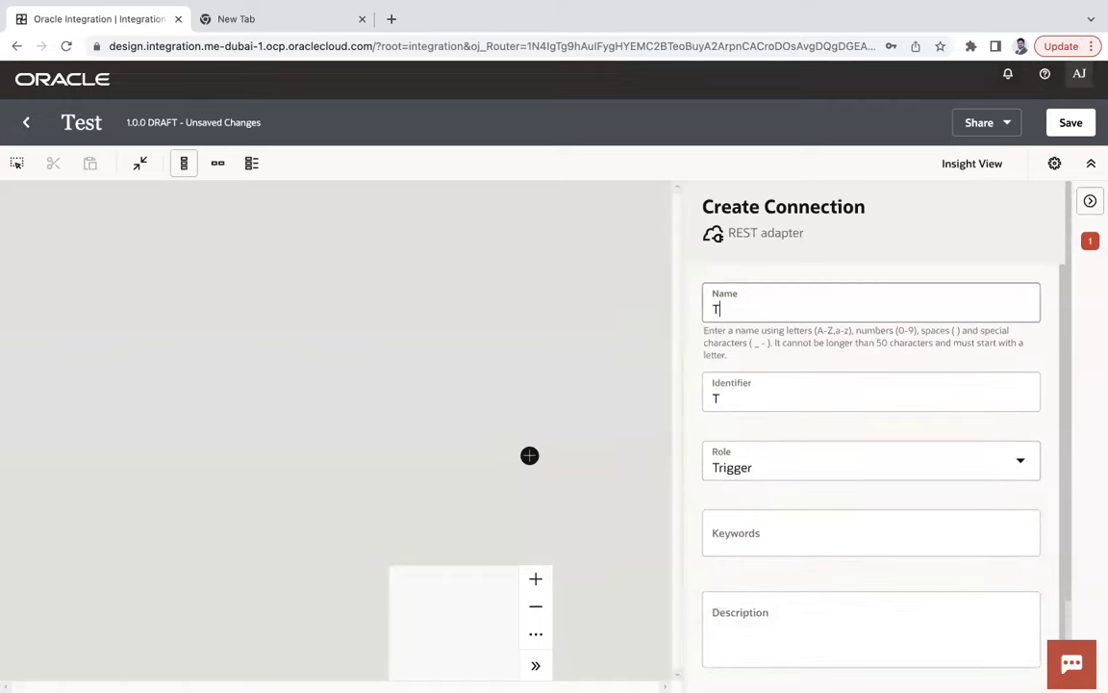
text(est Connection)
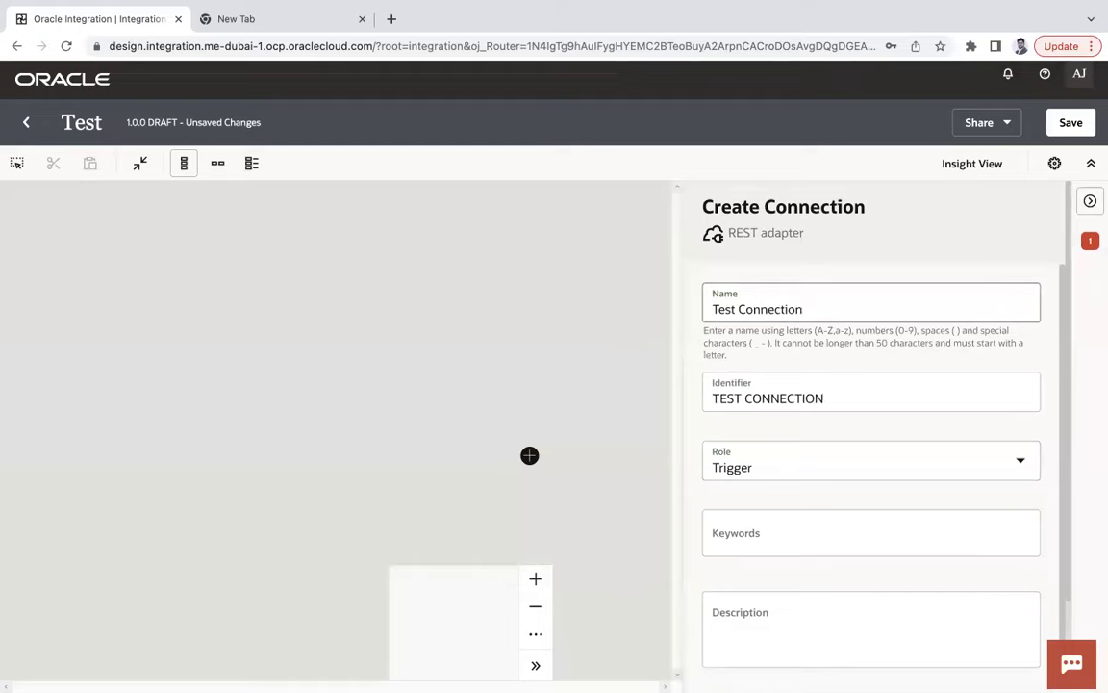
scroll(824, 463, down, 1)
scroll(979, 427, down, 3)
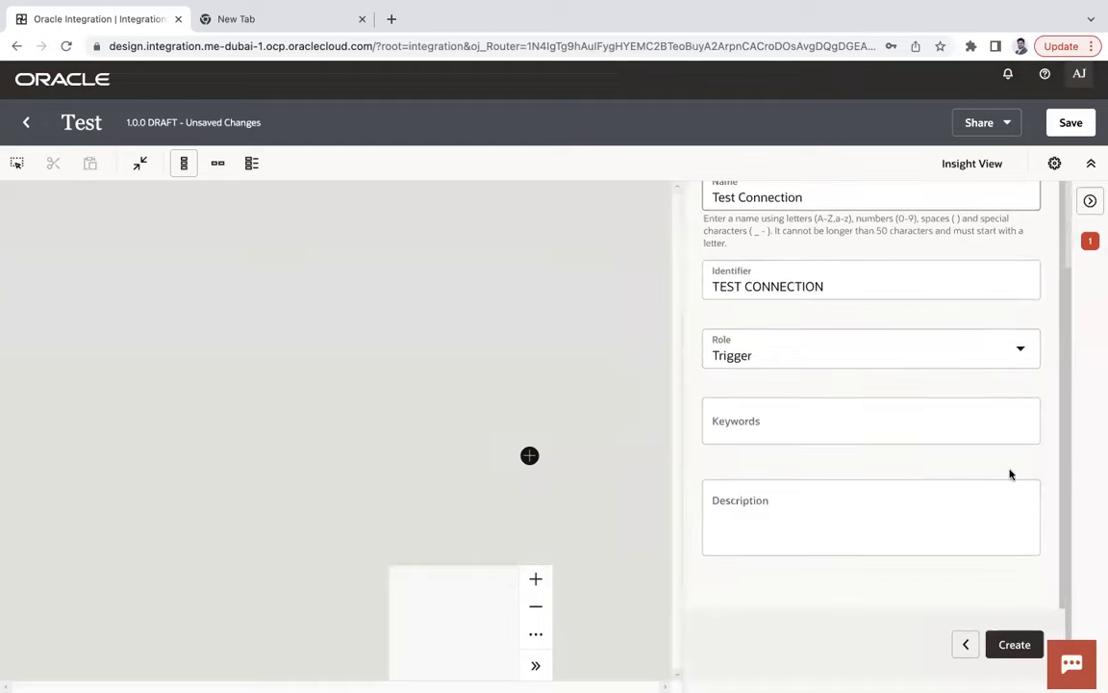
click(1014, 643)
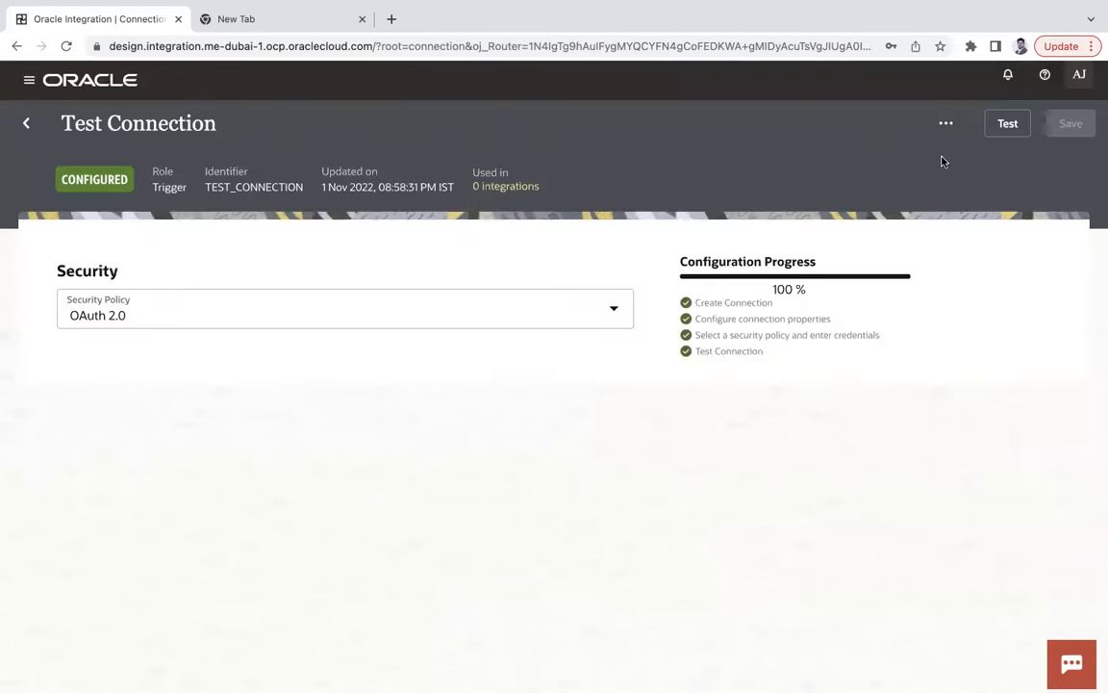
click(1007, 125)
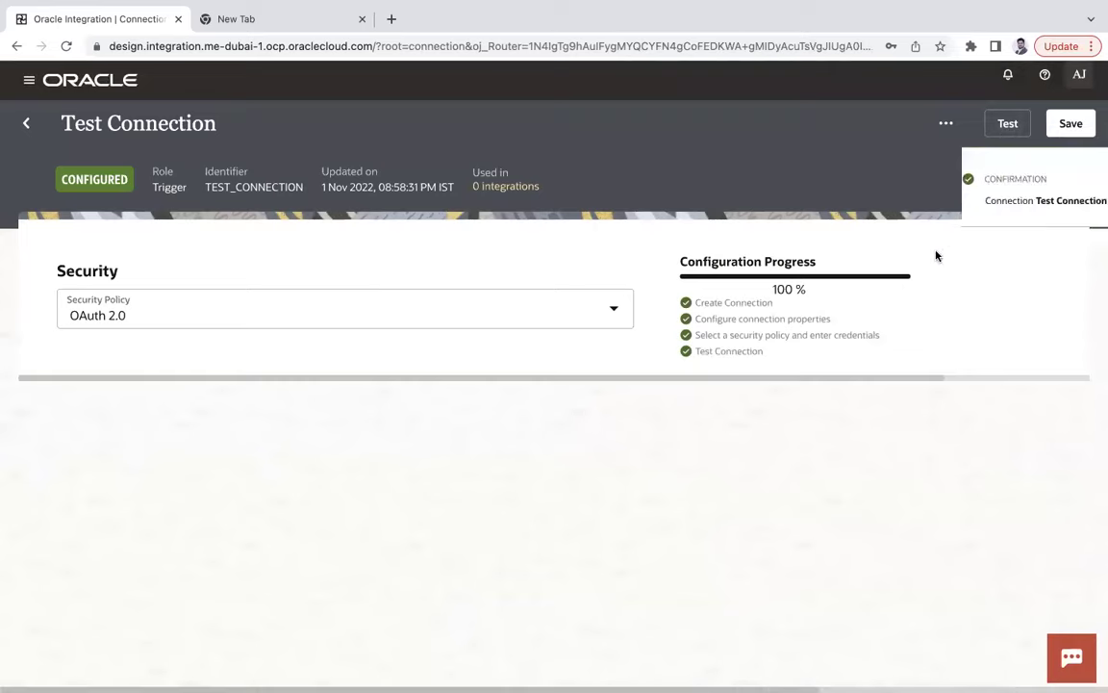
click(1071, 123)
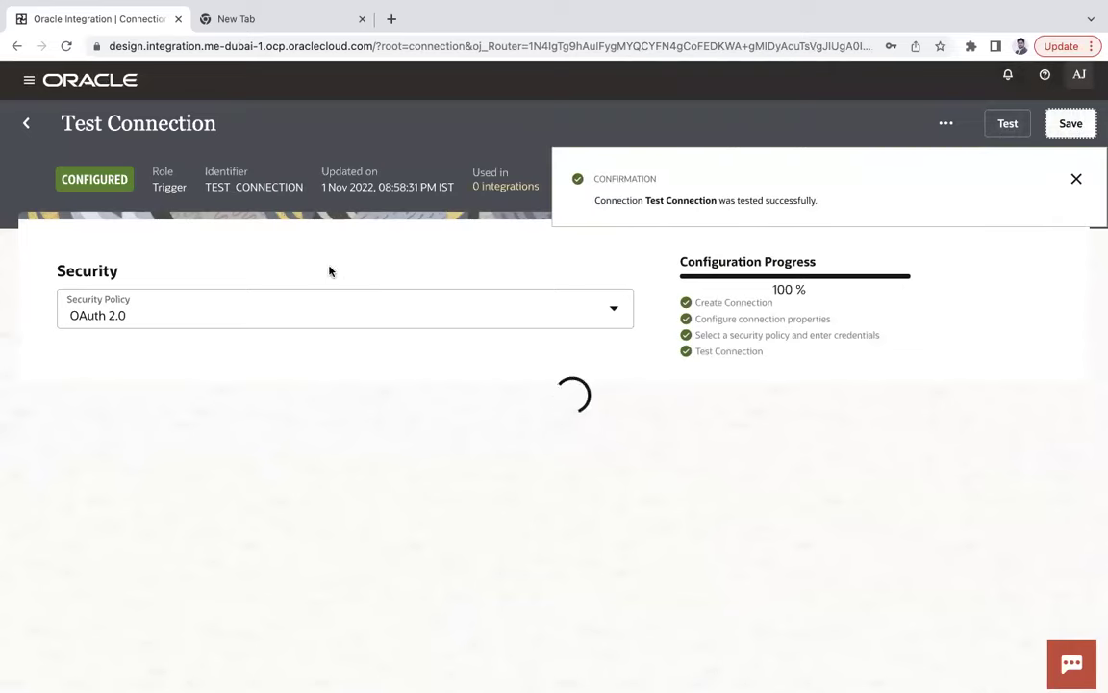
click(26, 123)
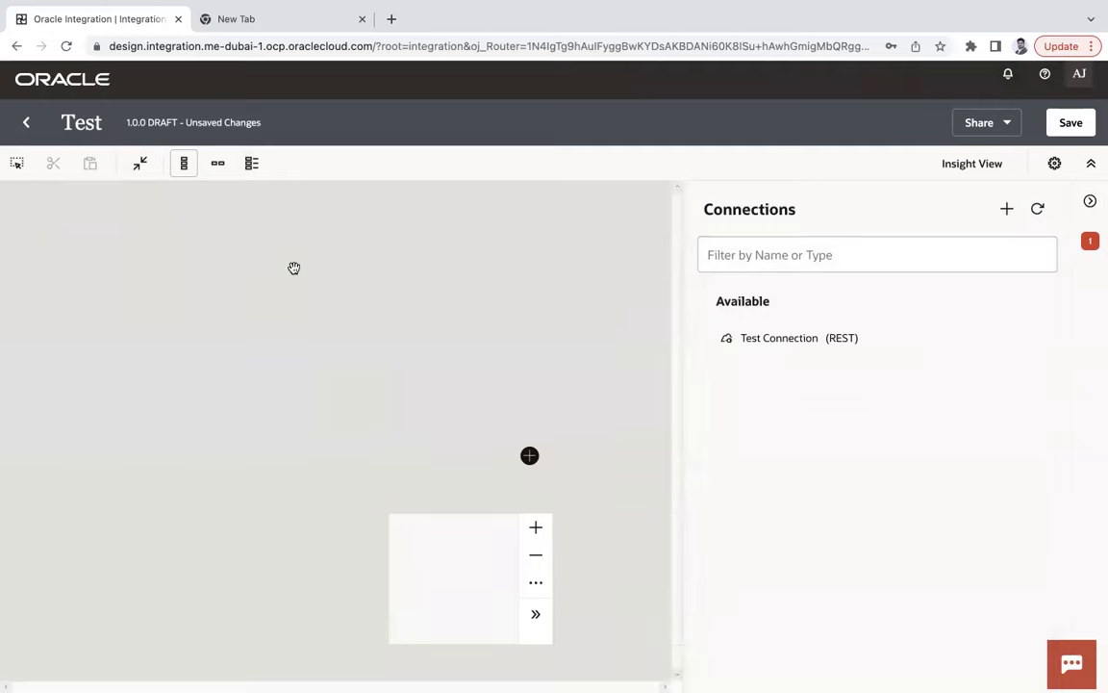
Drop Test Connection onto the canvas as the trigger and name the endpoint GetStarted.
drag(771, 349, 528, 445)
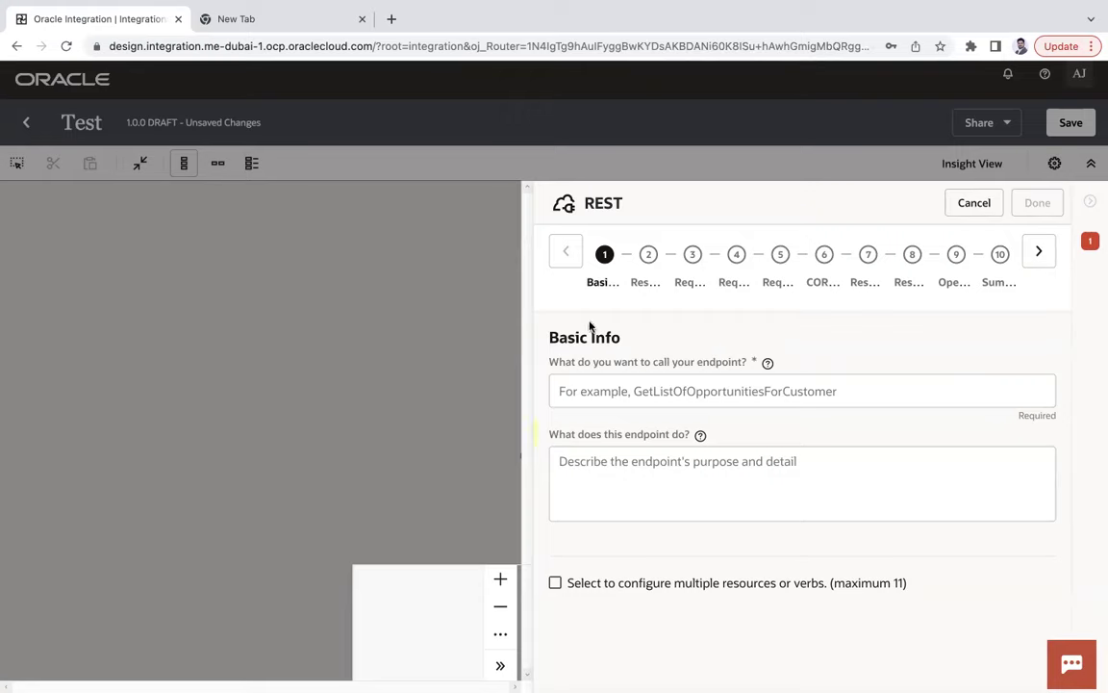
click(648, 384)
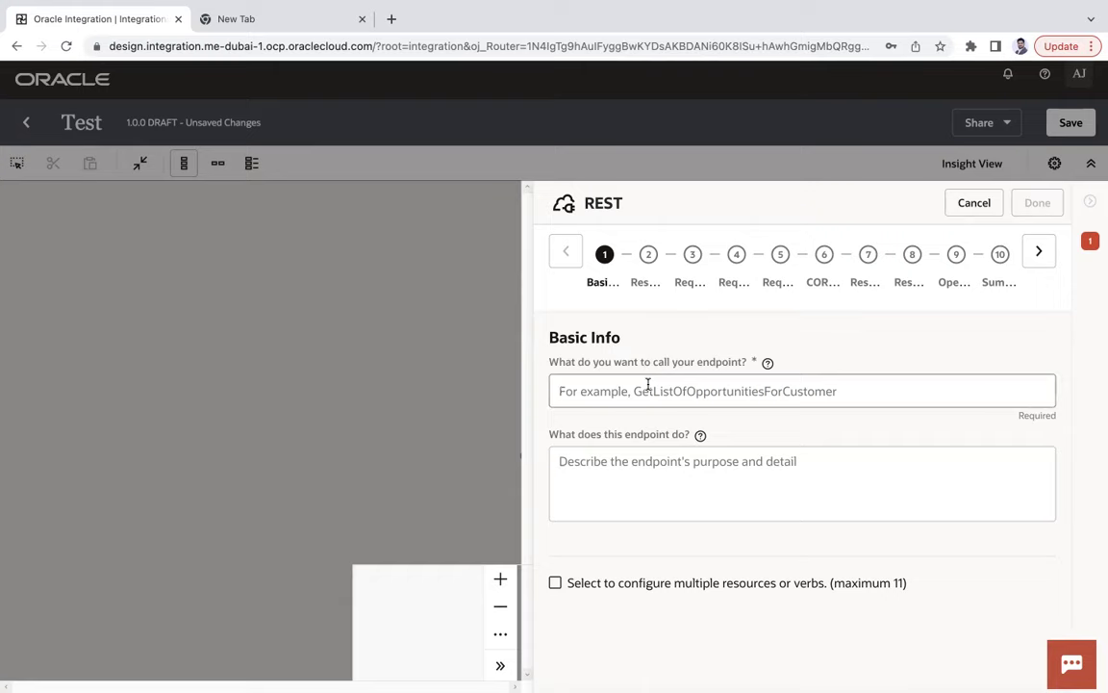
text(GetStarted)
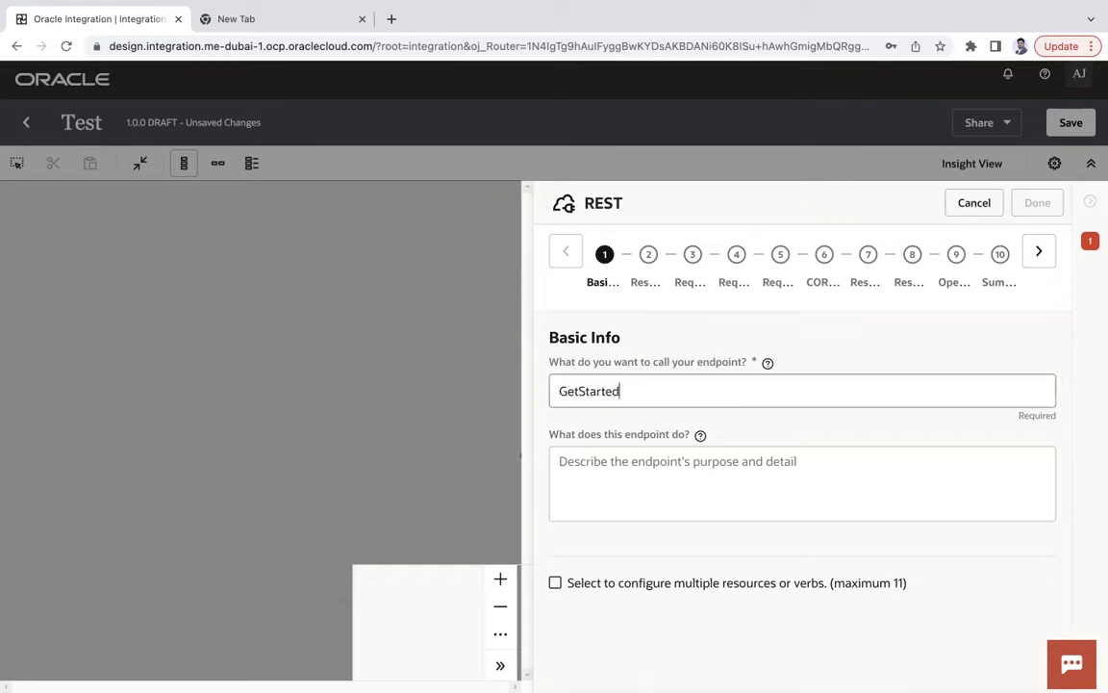
Set the resource URI to /greet for a GET operation with parameters enabled.
click(1038, 252)
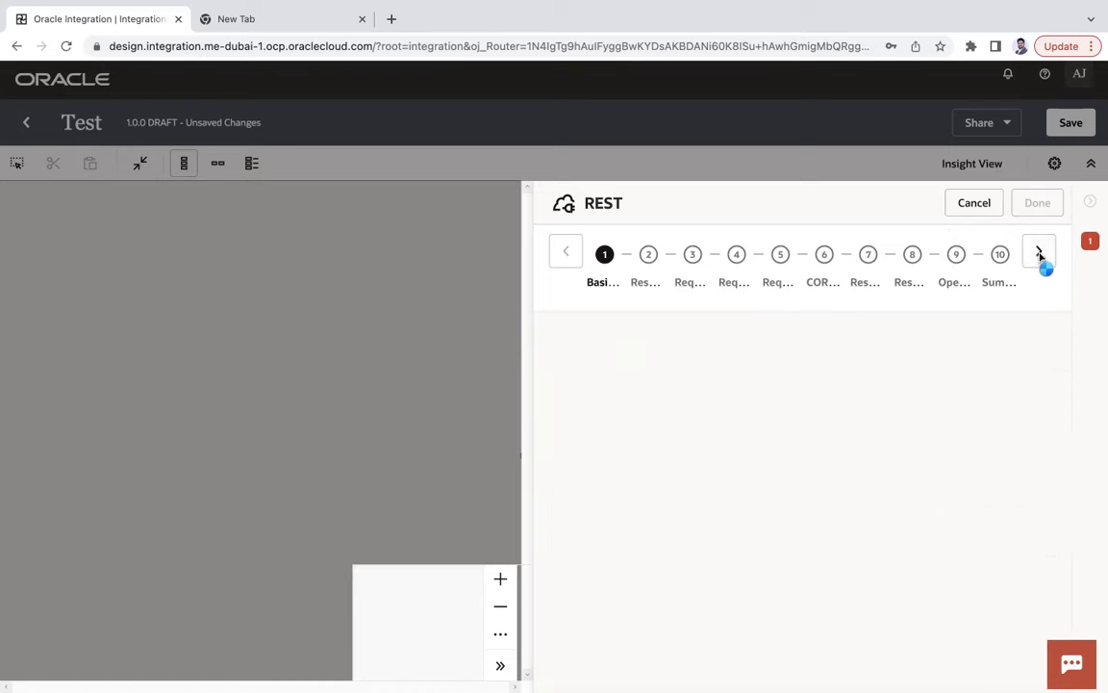
scroll(683, 574, down, 3)
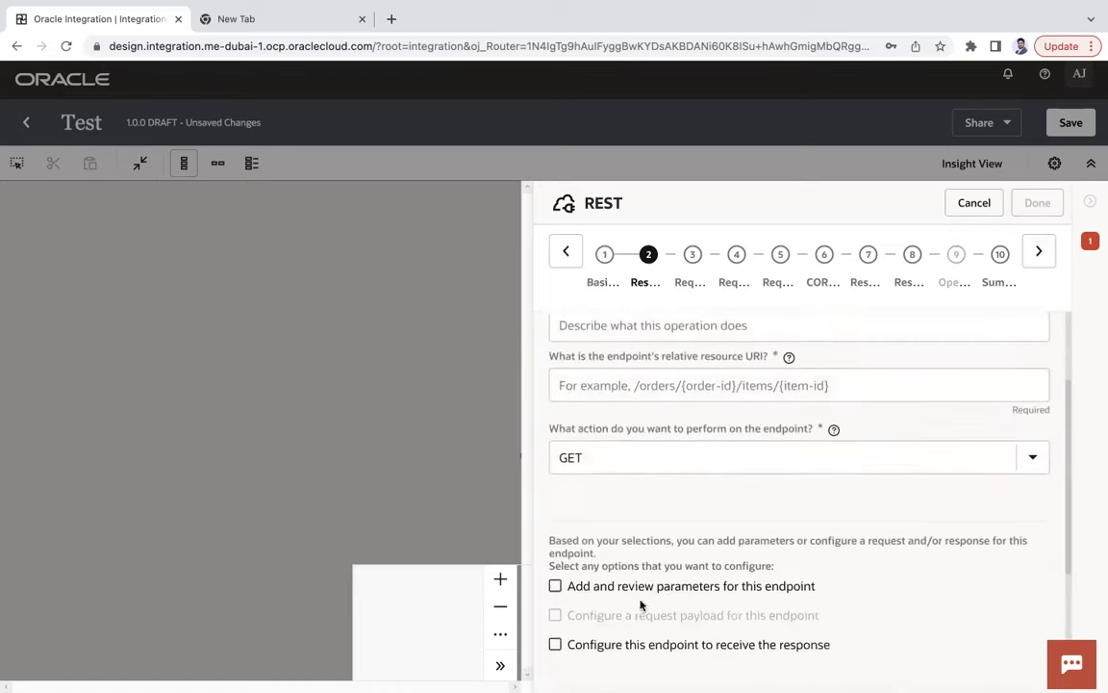
click(555, 587)
click(625, 388)
text(/greet)
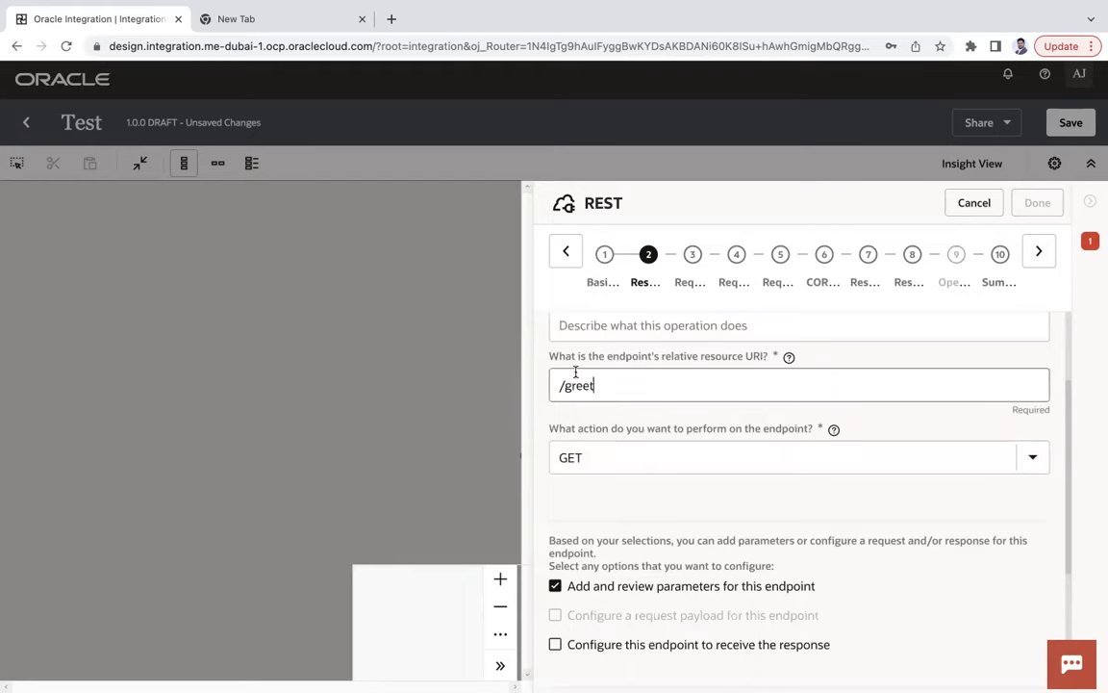
scroll(717, 470, down, 5)
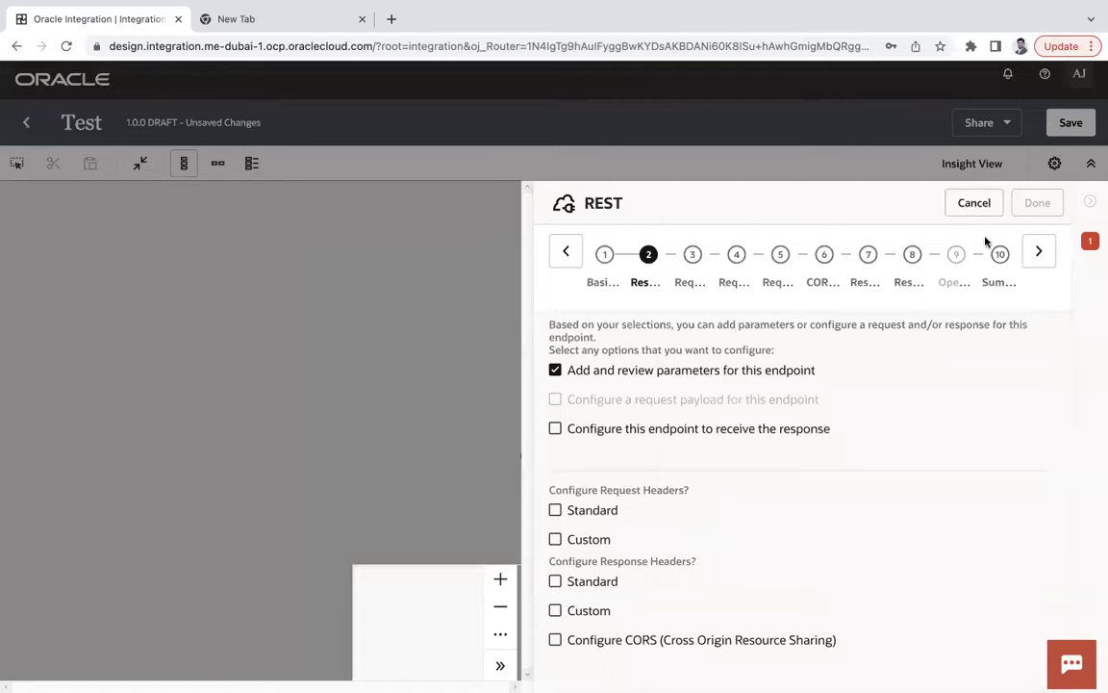
scroll(607, 438, up, 8)
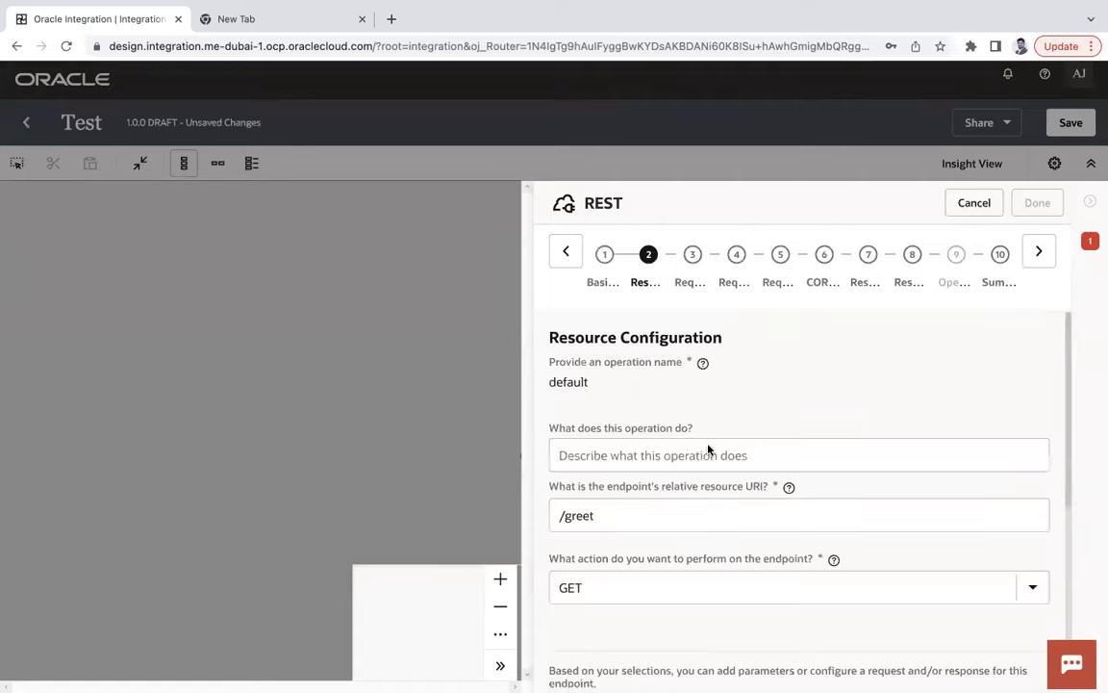
scroll(828, 493, down, 6)
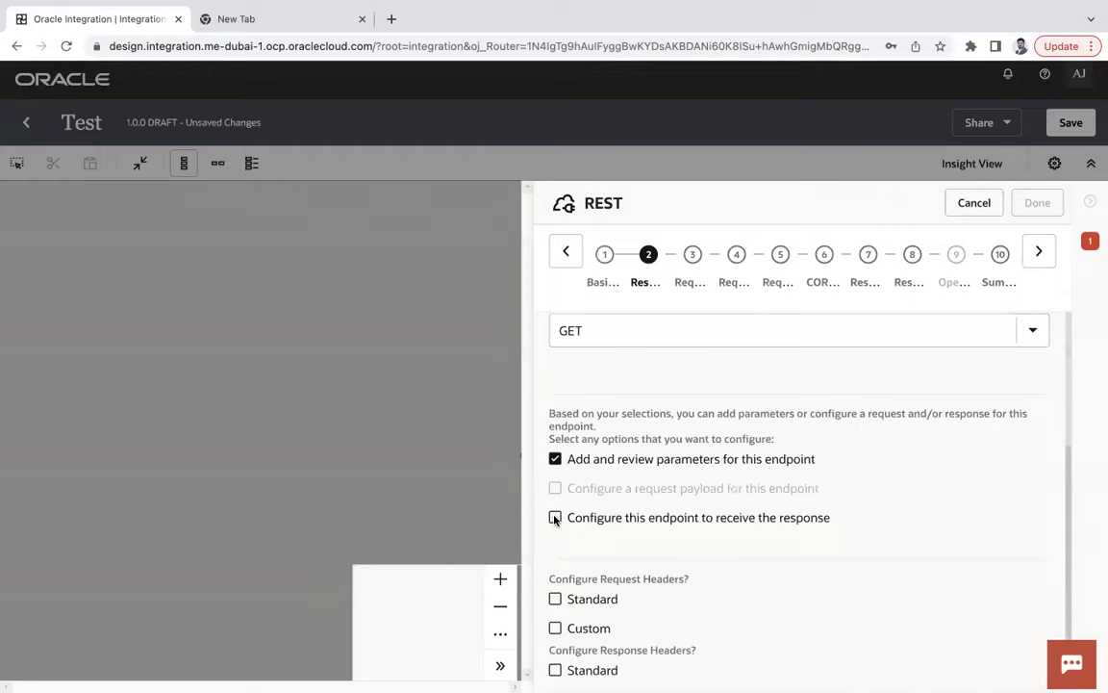
Add a 'name' query parameter of type string.
click(1038, 253)
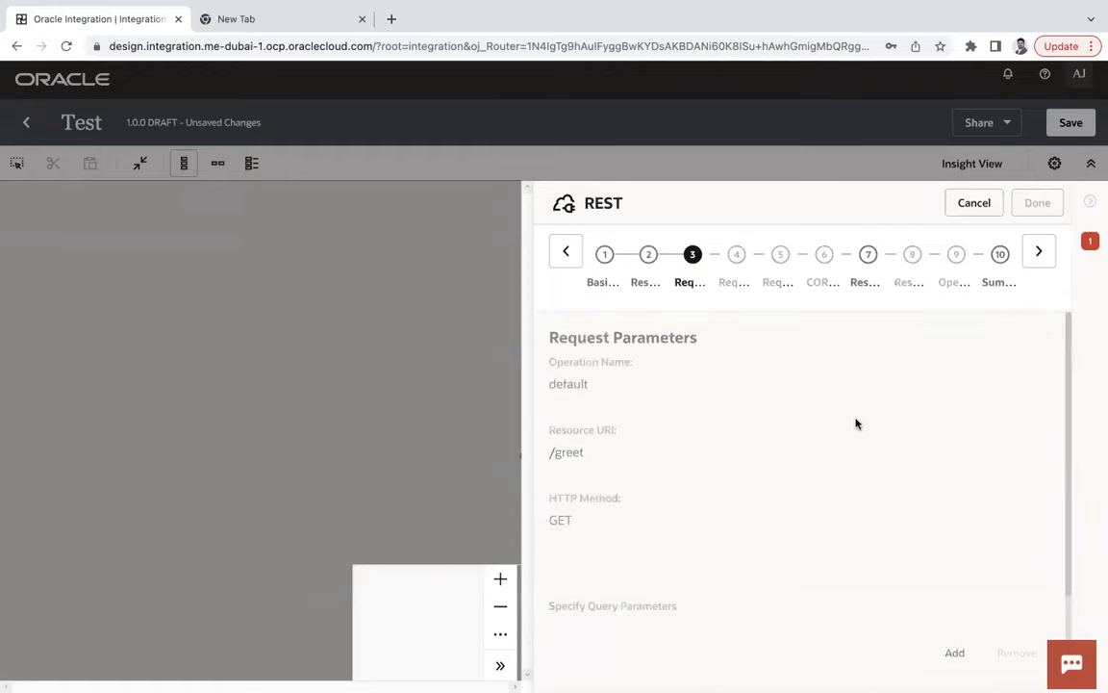
scroll(781, 476, down, 3)
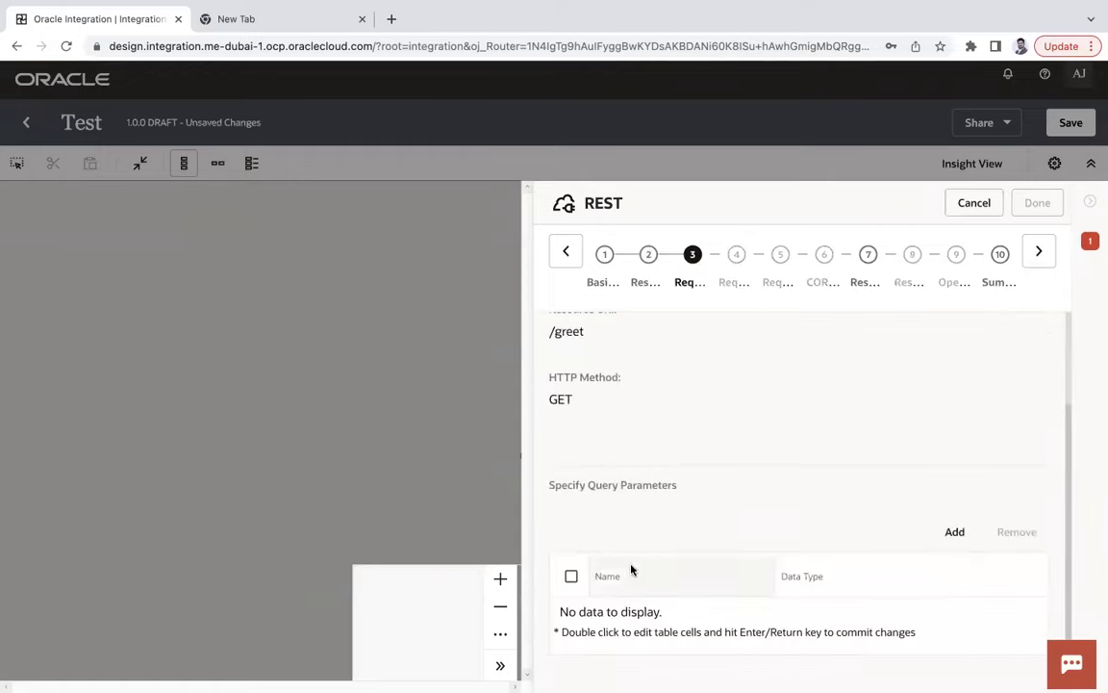
click(954, 530)
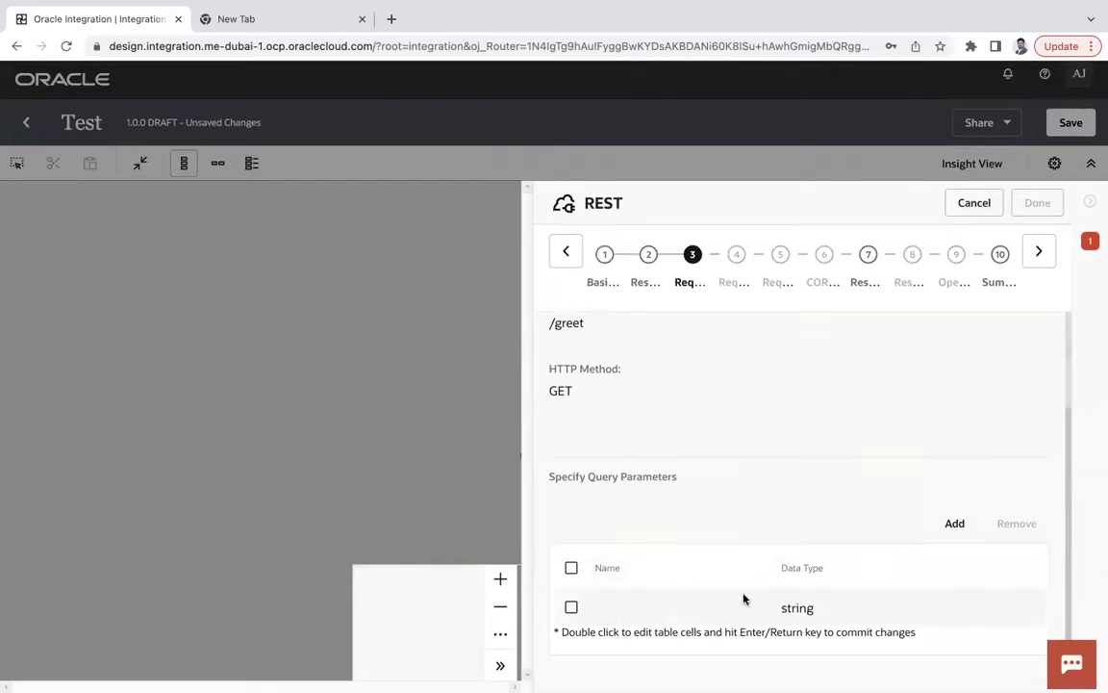
double_click(657, 599)
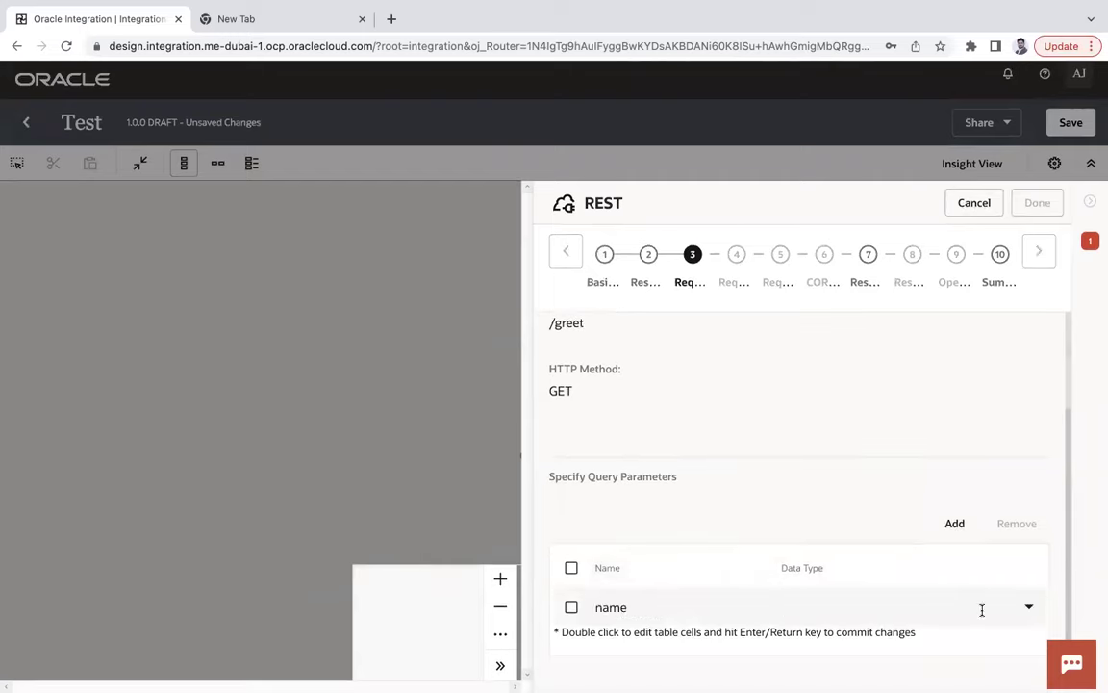
click(1029, 607)
click(808, 382)
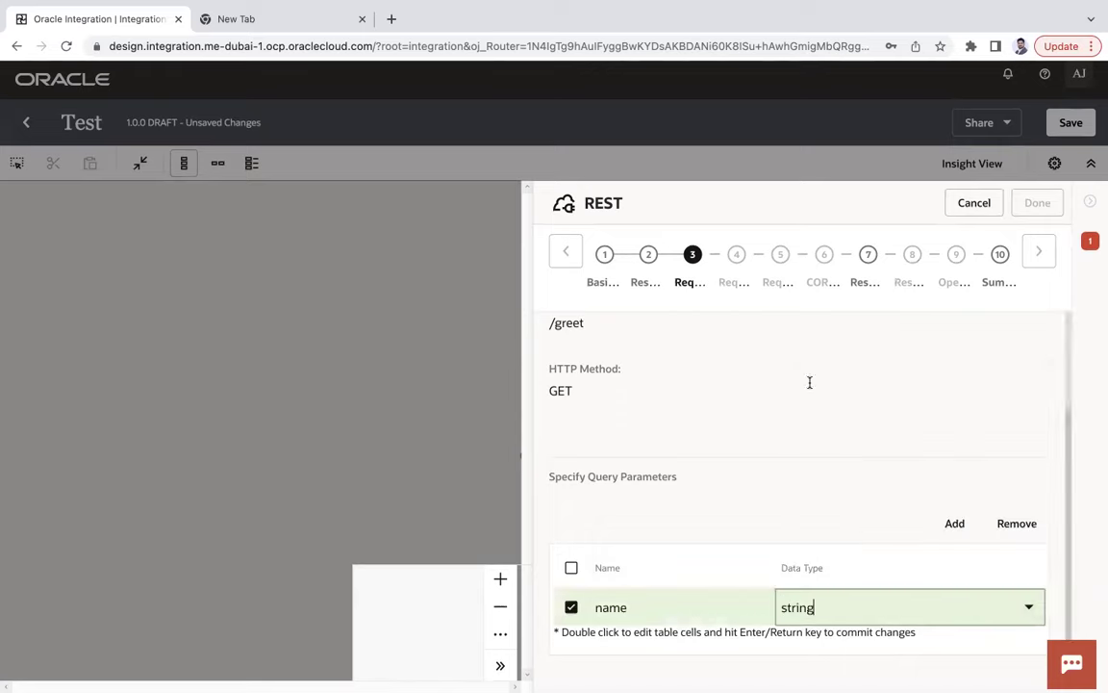
click(909, 424)
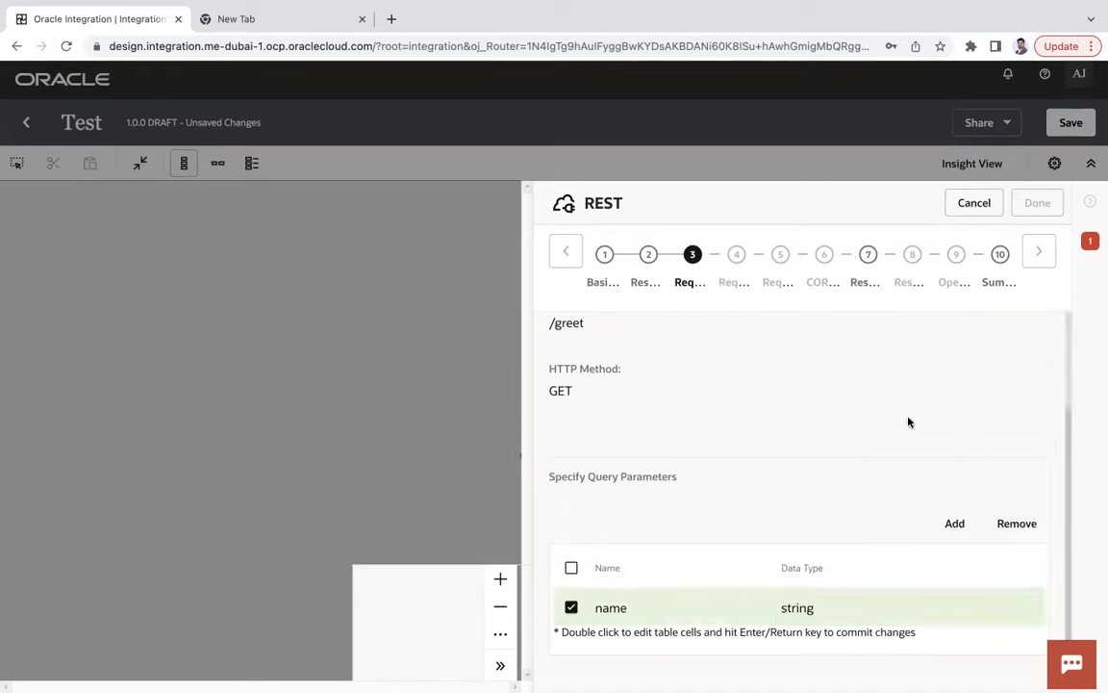
Give the response an inline JSON Sample payload and finish the REST trigger.
click(1038, 252)
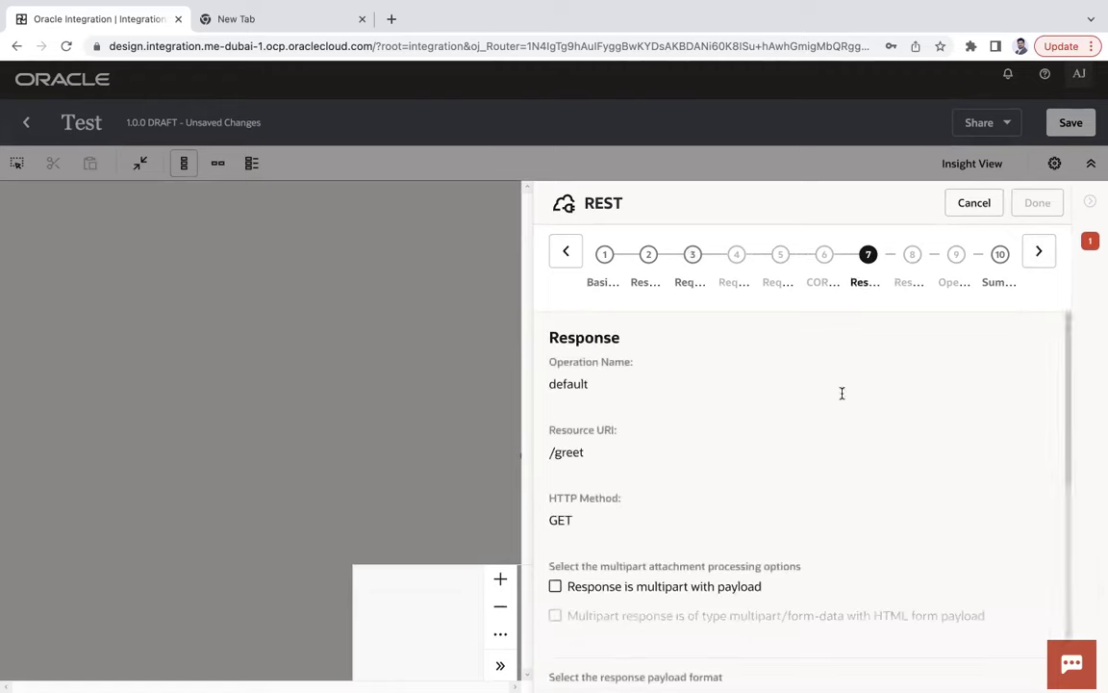
scroll(814, 446, down, 1)
scroll(814, 446, down, 3)
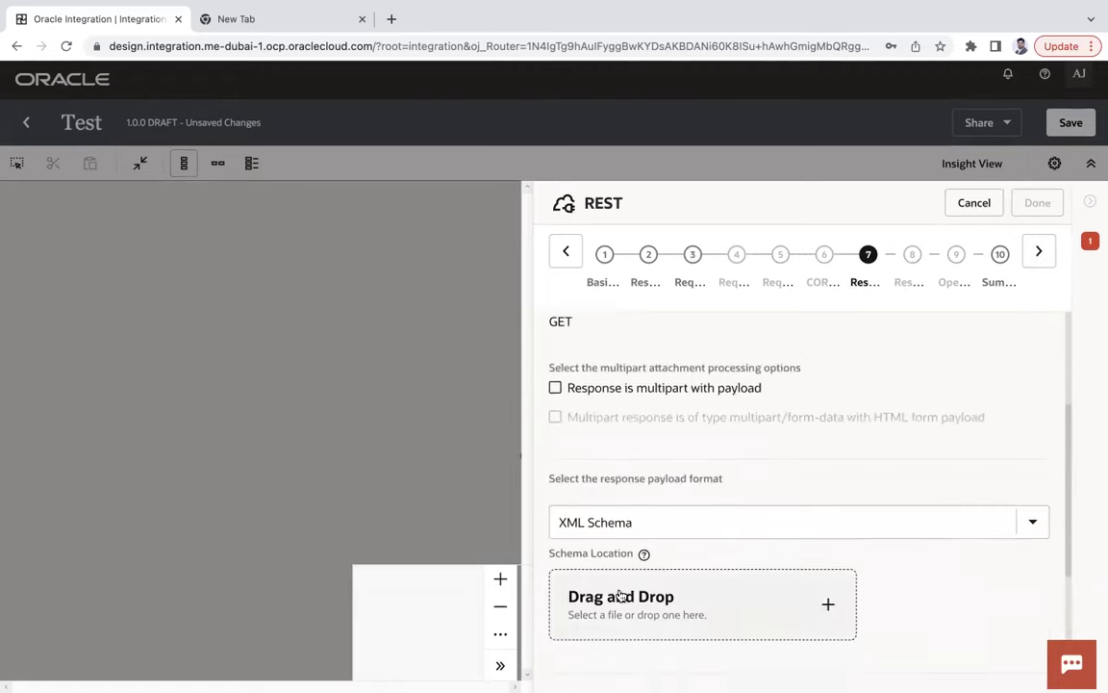
click(631, 507)
click(695, 578)
scroll(781, 568, down, 5)
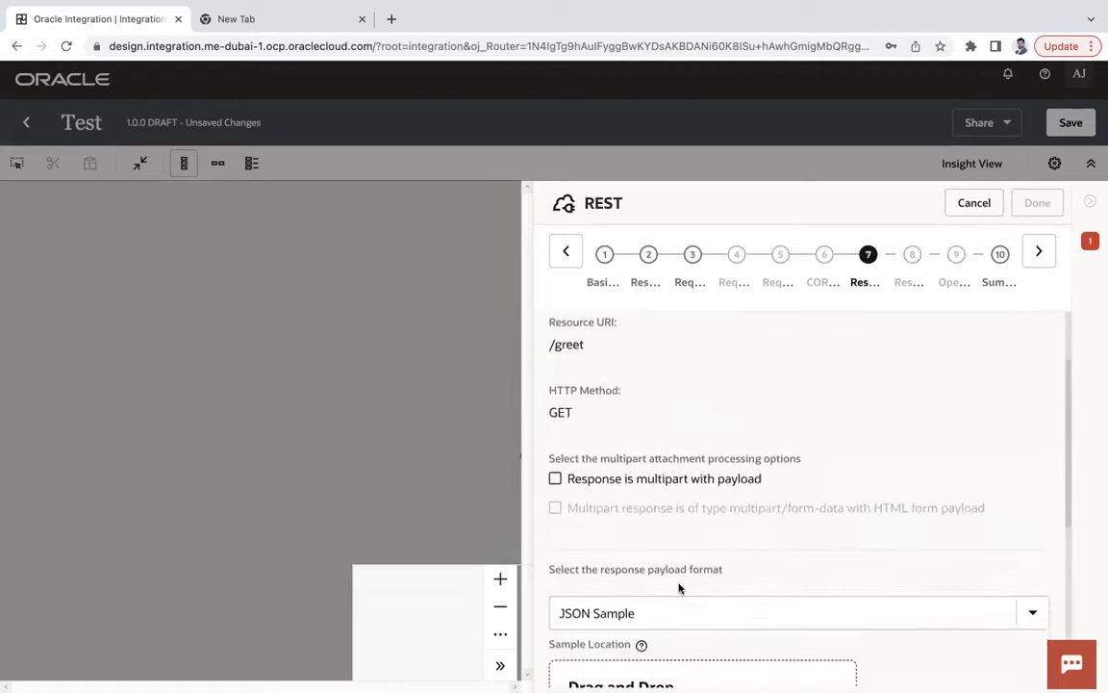
click(598, 518)
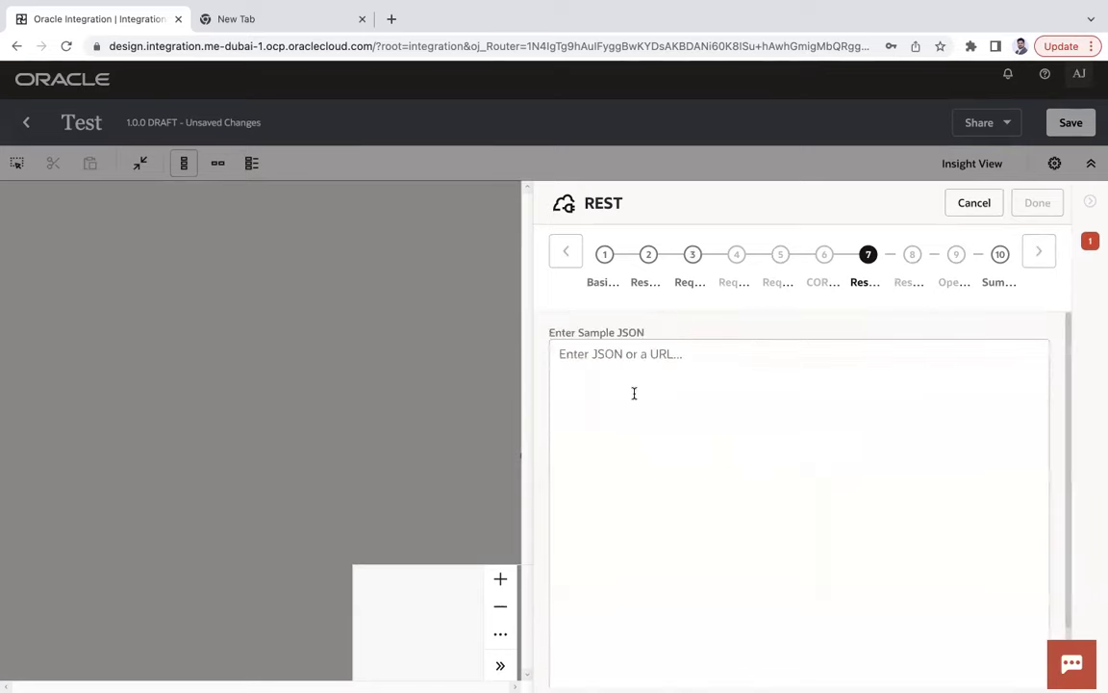
text({)
key(Return)
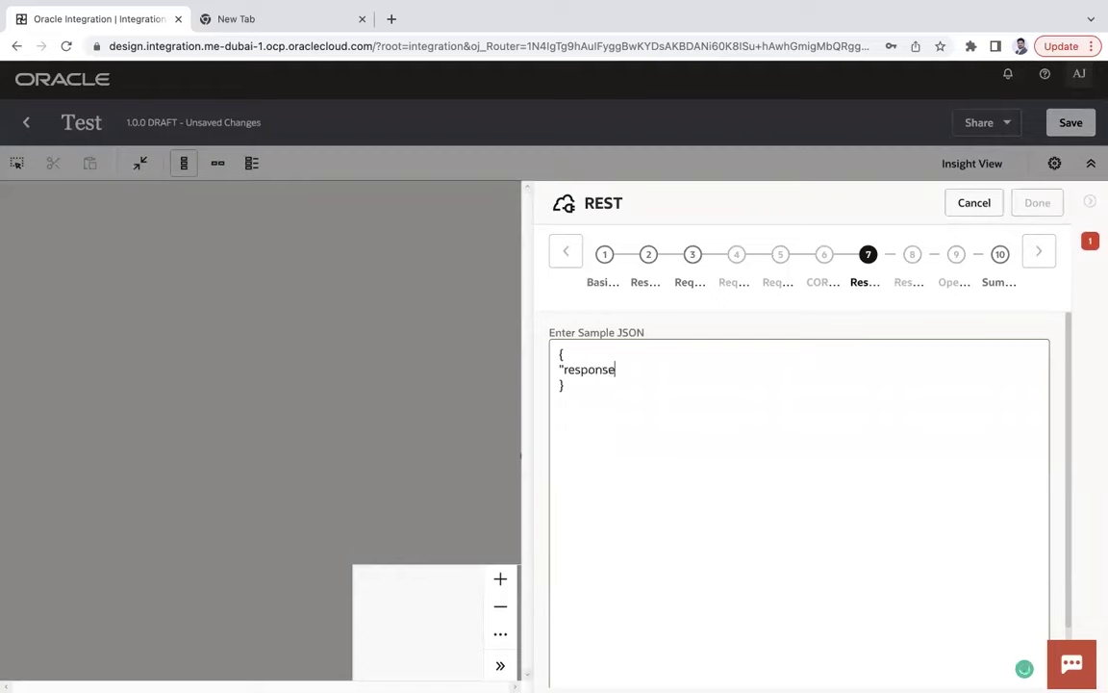
scroll(727, 470, down, 2)
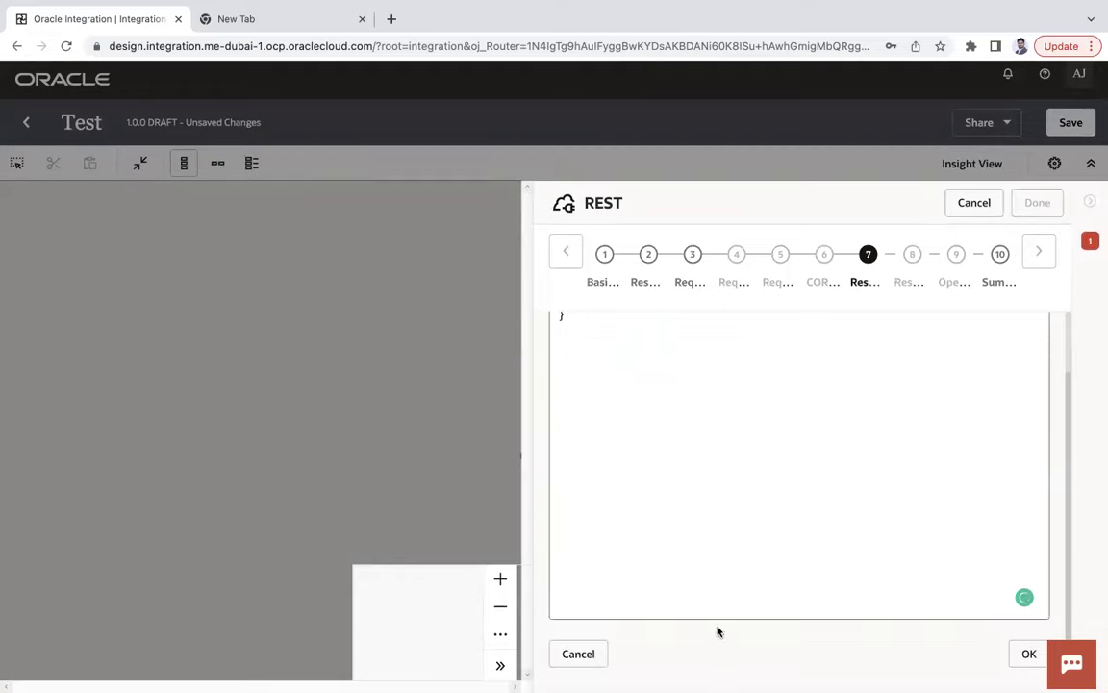
click(1026, 654)
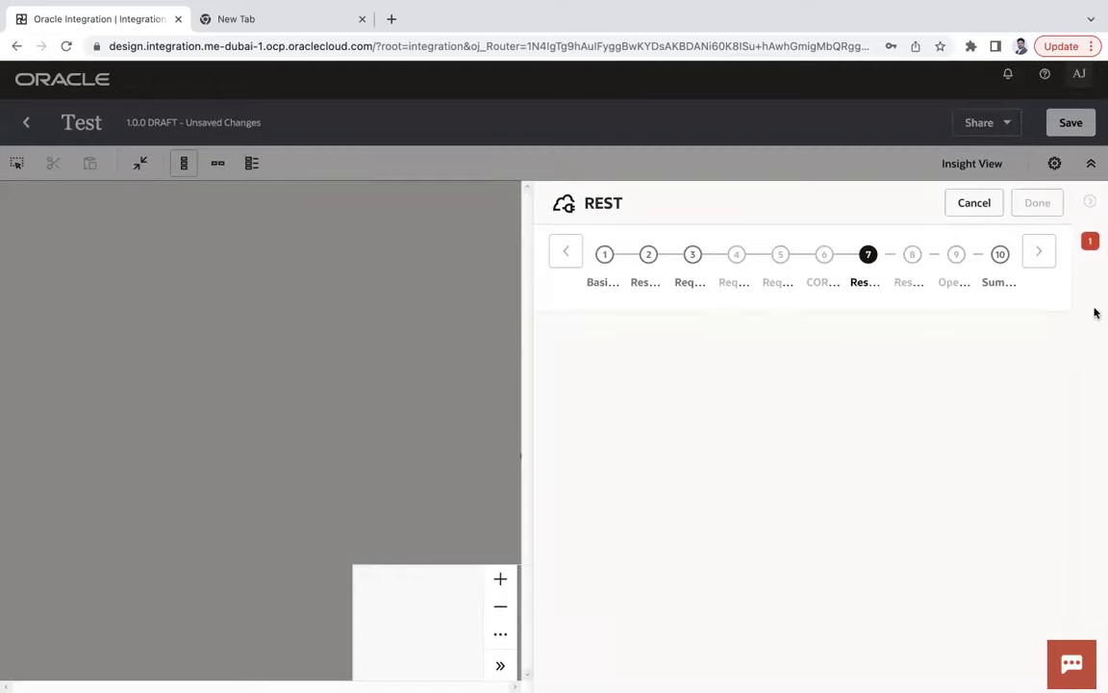
click(1039, 253)
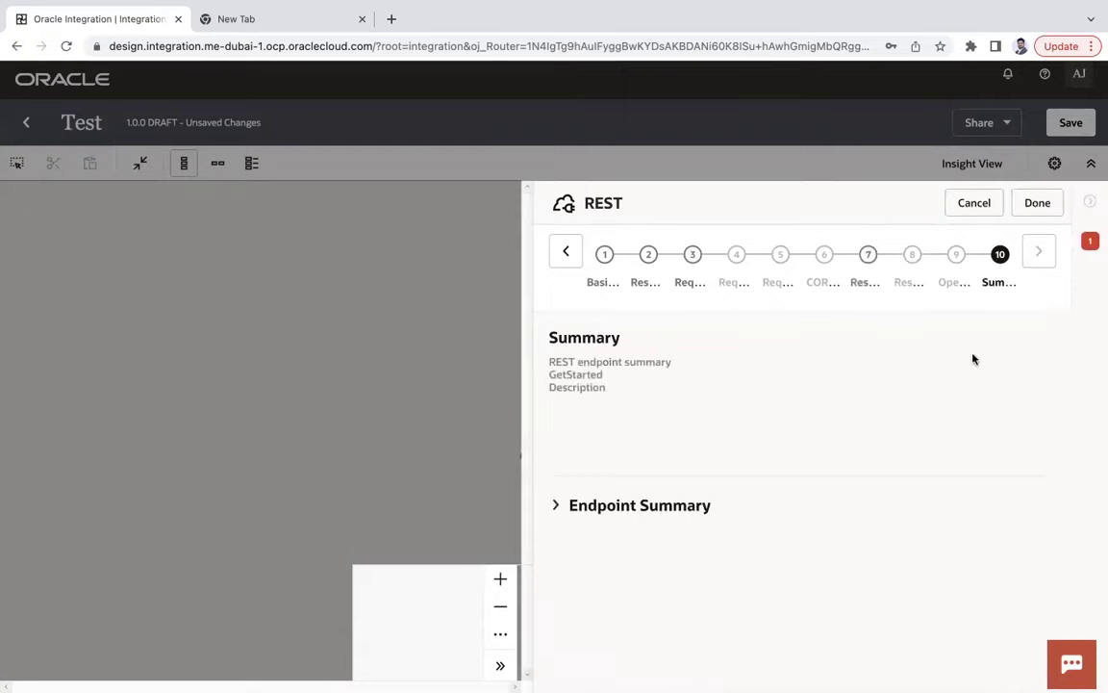
click(1037, 204)
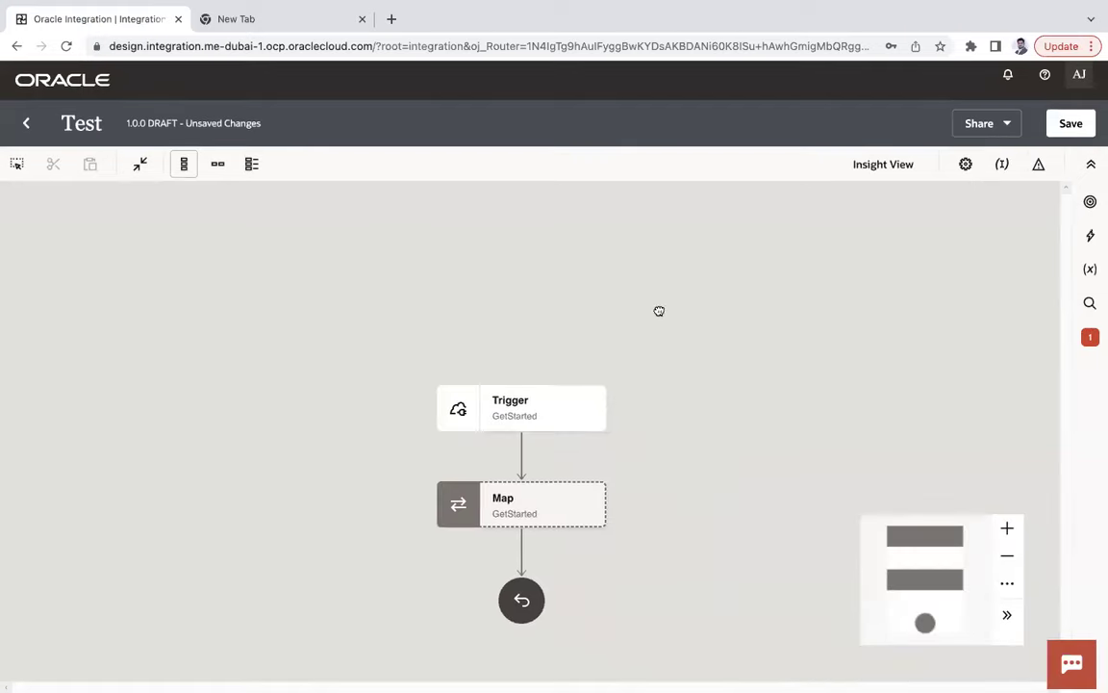
Lay the flow out horizontally and open, then close, the GetStarted map editor.
click(217, 164)
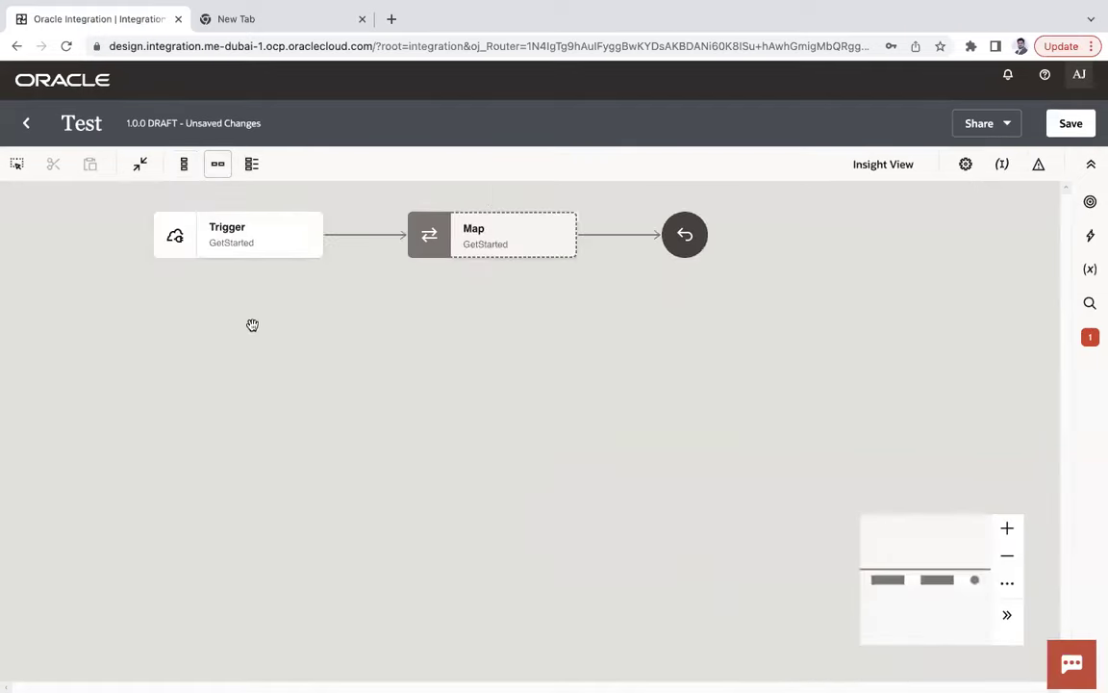
click(484, 298)
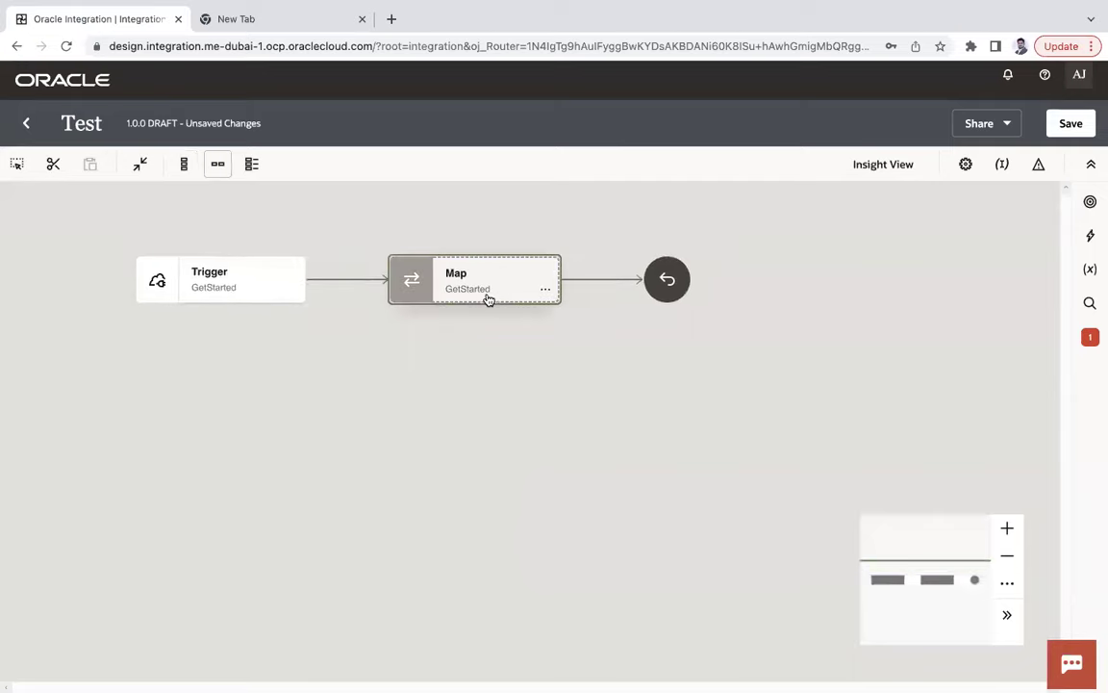
click(545, 290)
click(582, 324)
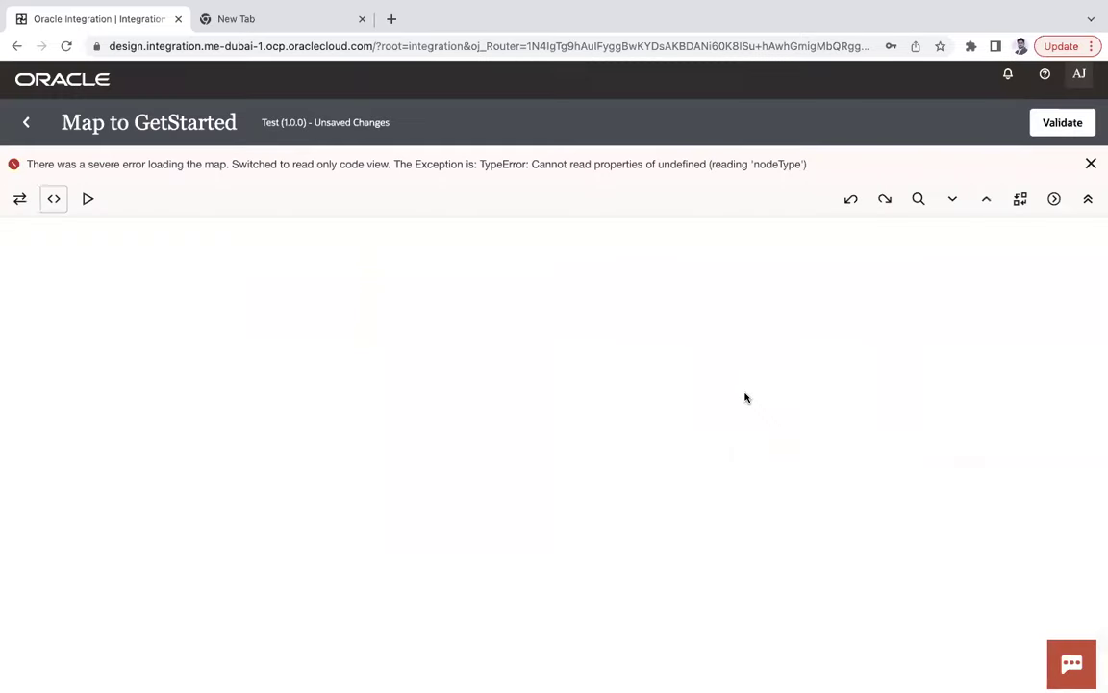
click(30, 201)
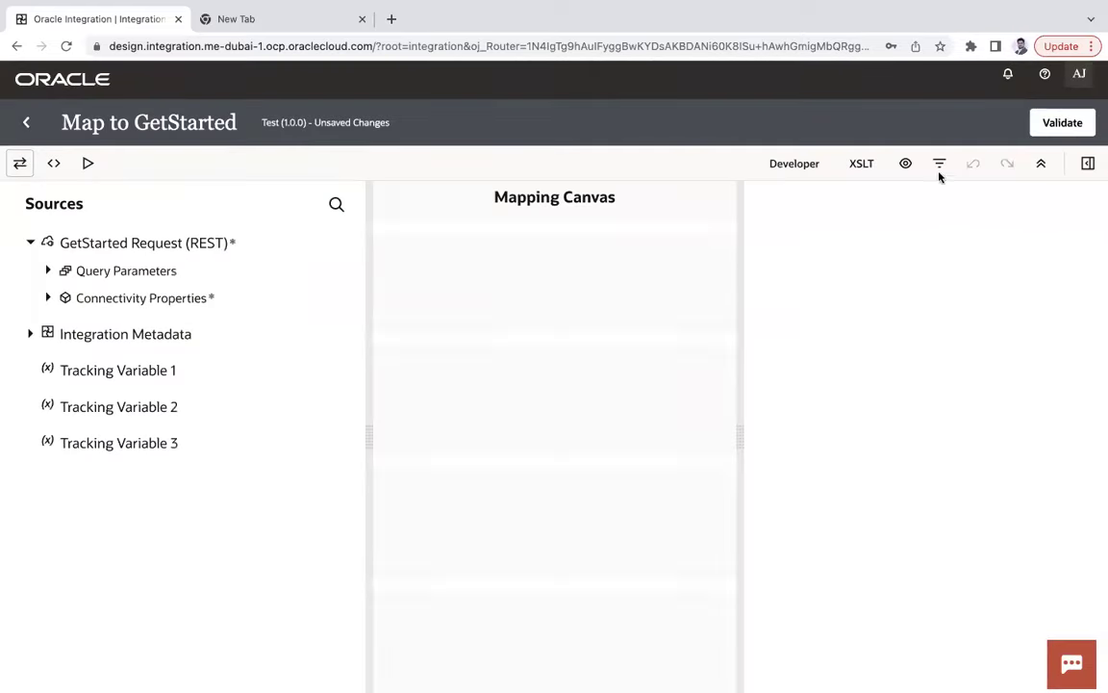
click(32, 127)
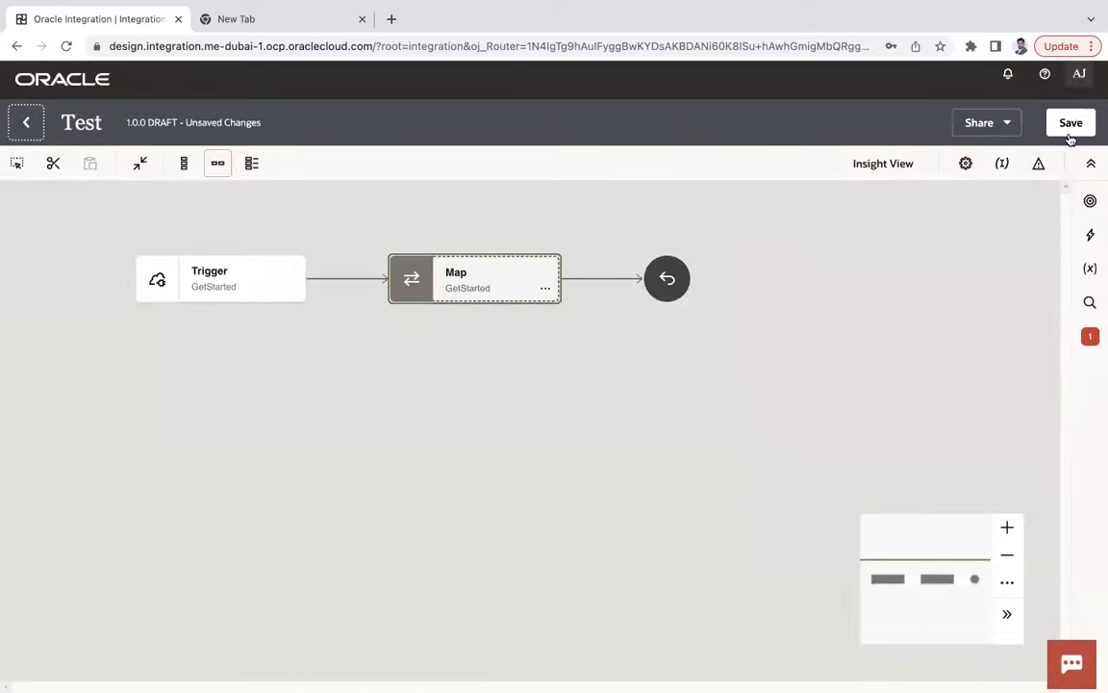
Save Test (1.0.0) and reopen the map for editing.
click(1071, 122)
click(545, 287)
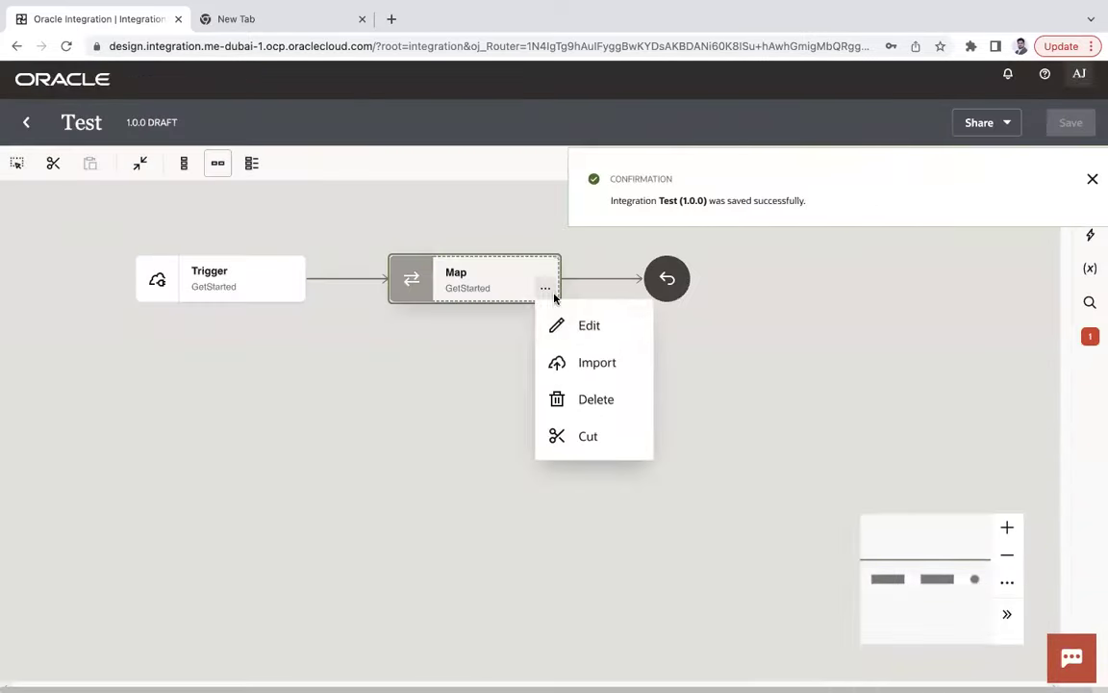
click(579, 324)
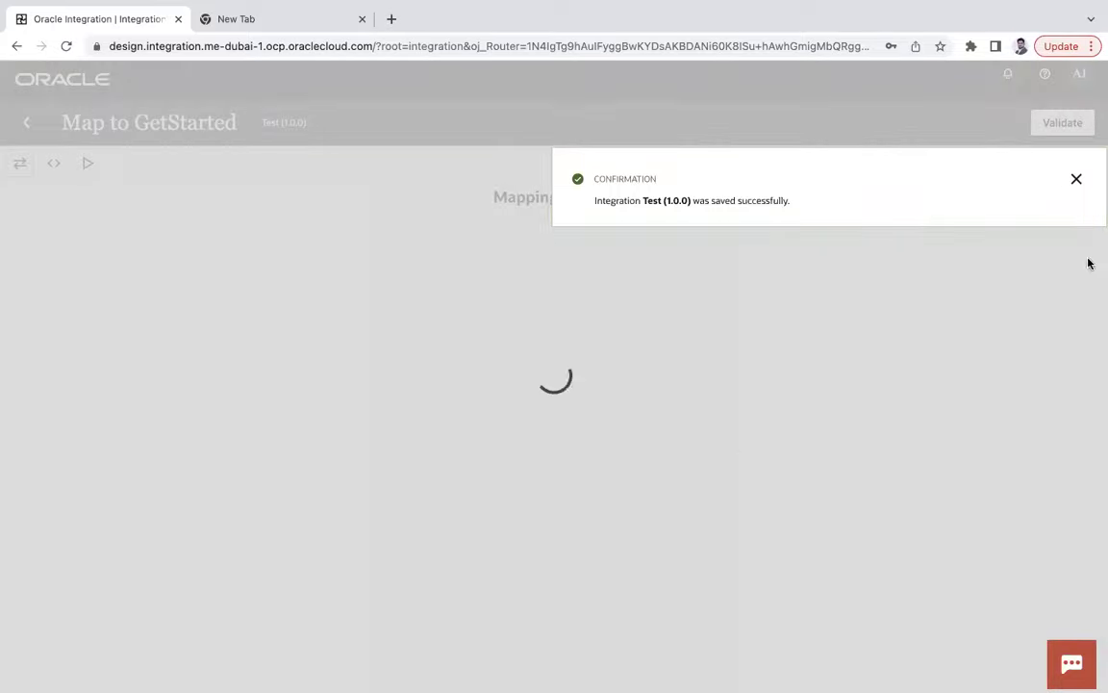
Map Query Parameters > Name onto Response Wrapper > Response, validate, and return to the flow.
click(1077, 179)
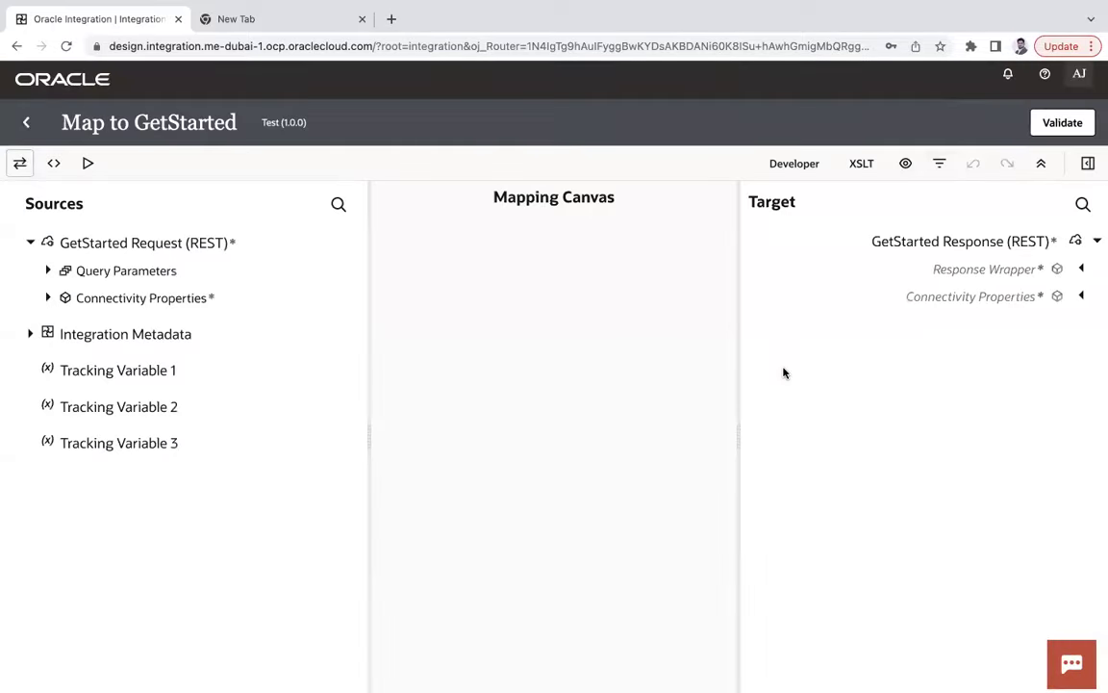
click(1083, 271)
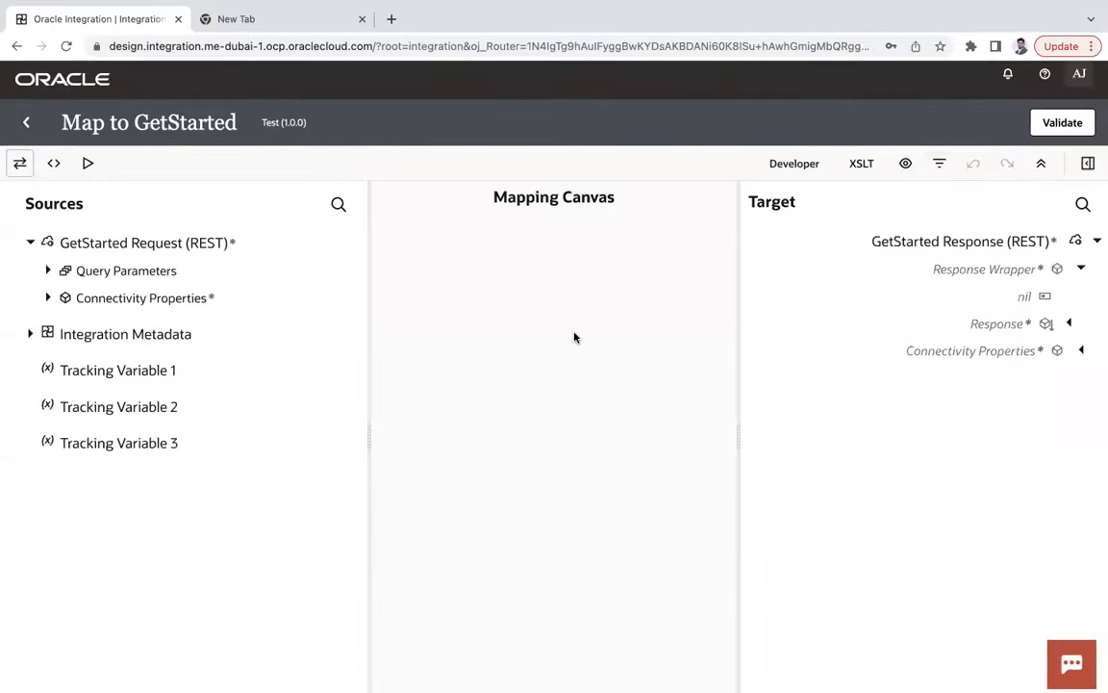
click(48, 270)
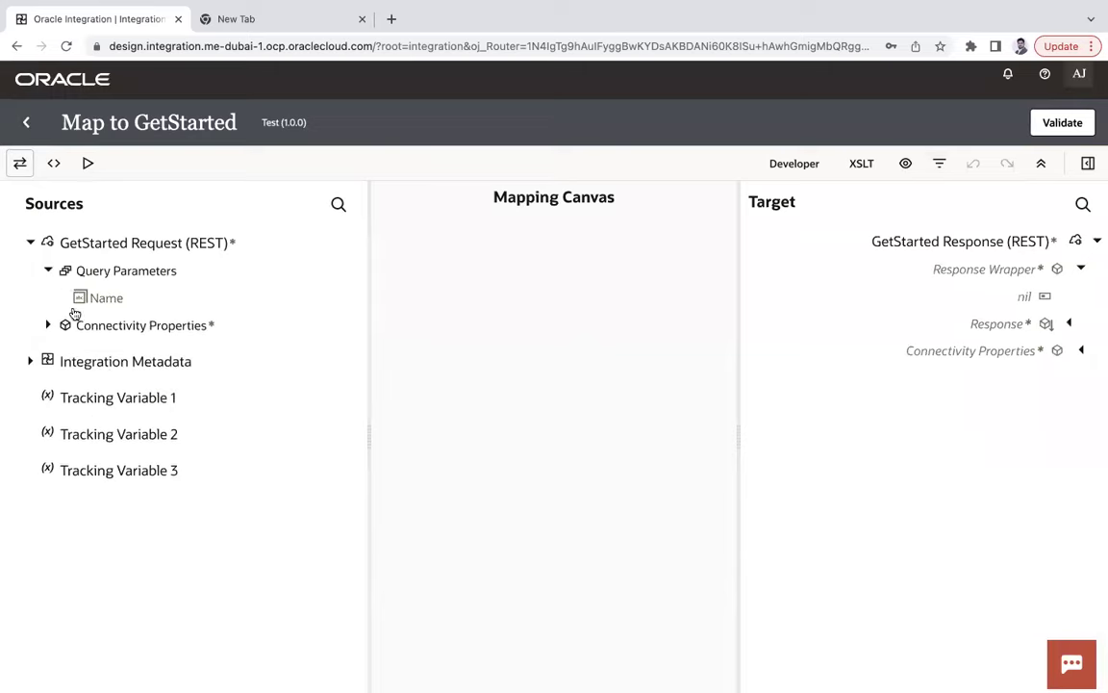
mouse_move(111, 300)
mouse_down()
mouse_move(433, 324)
mouse_move(984, 339)
mouse_move(991, 327)
mouse_up()
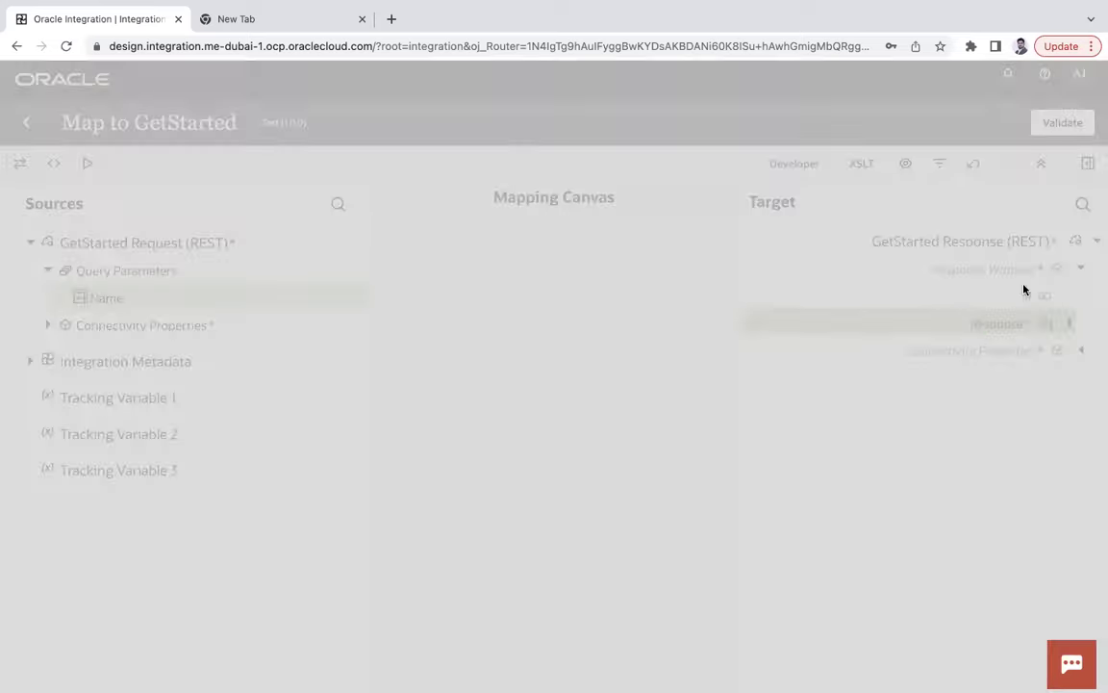
click(1067, 125)
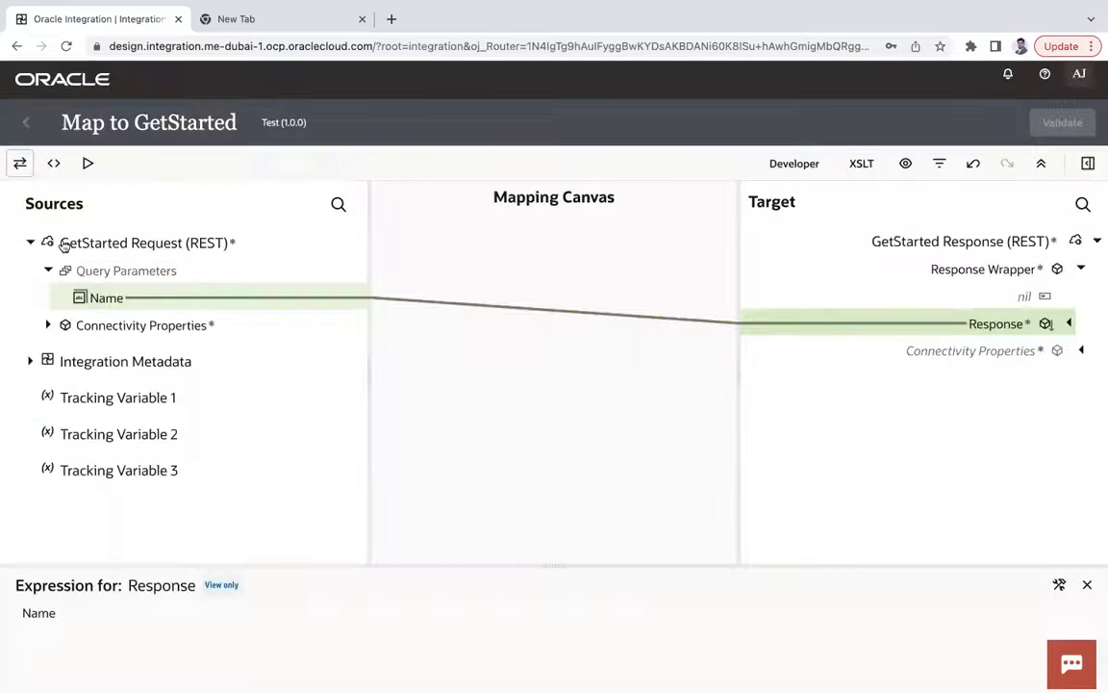
click(26, 122)
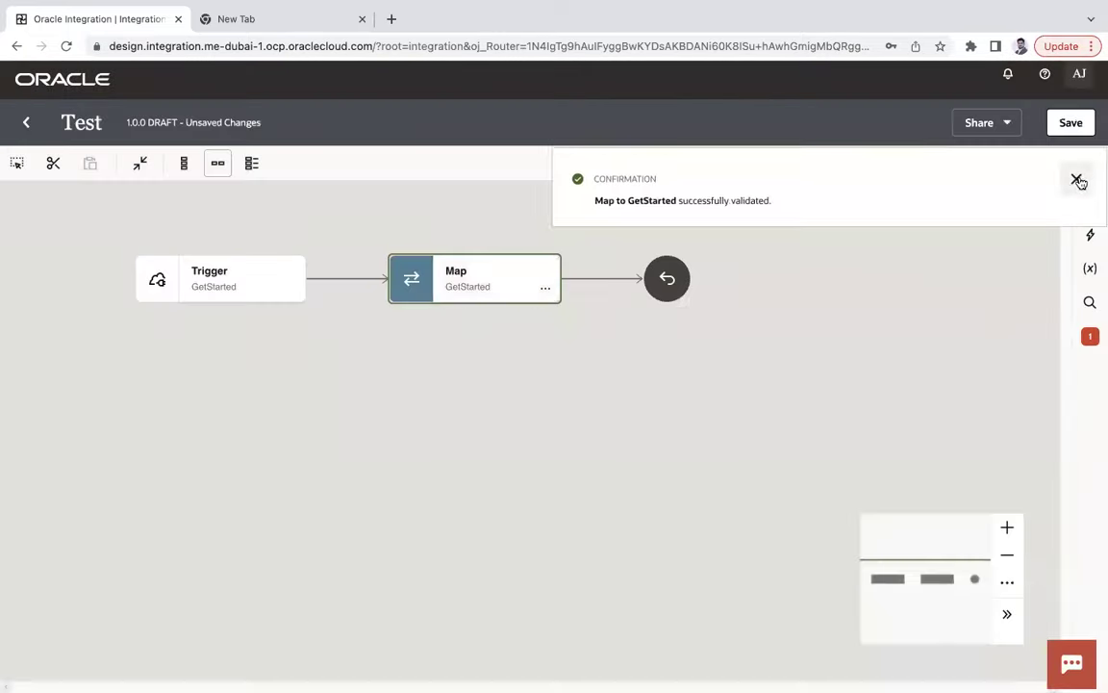
click(1077, 179)
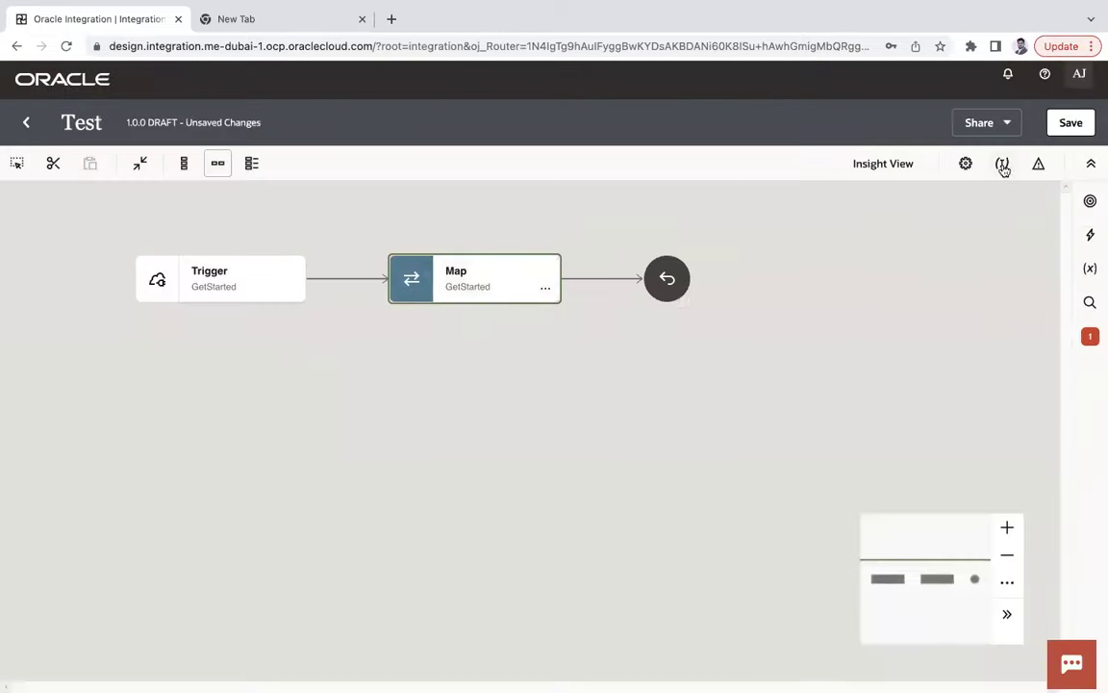
Make QueryParameters name the primary business identifier, save Test, and go back to Integrations.
click(1002, 163)
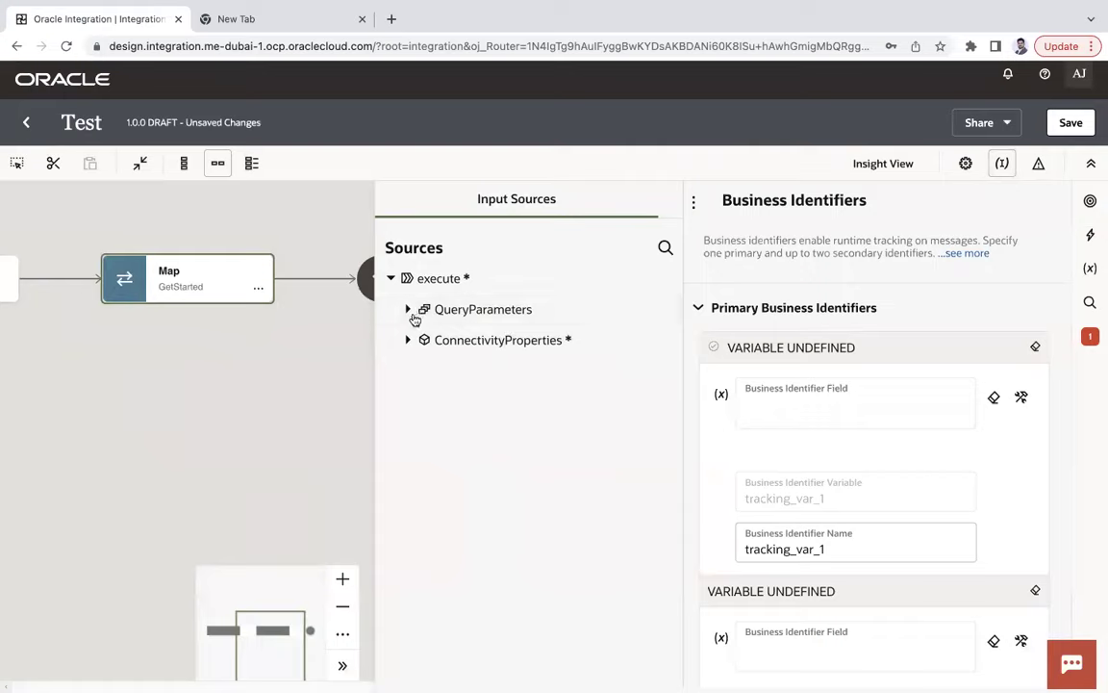
drag(463, 348, 804, 407)
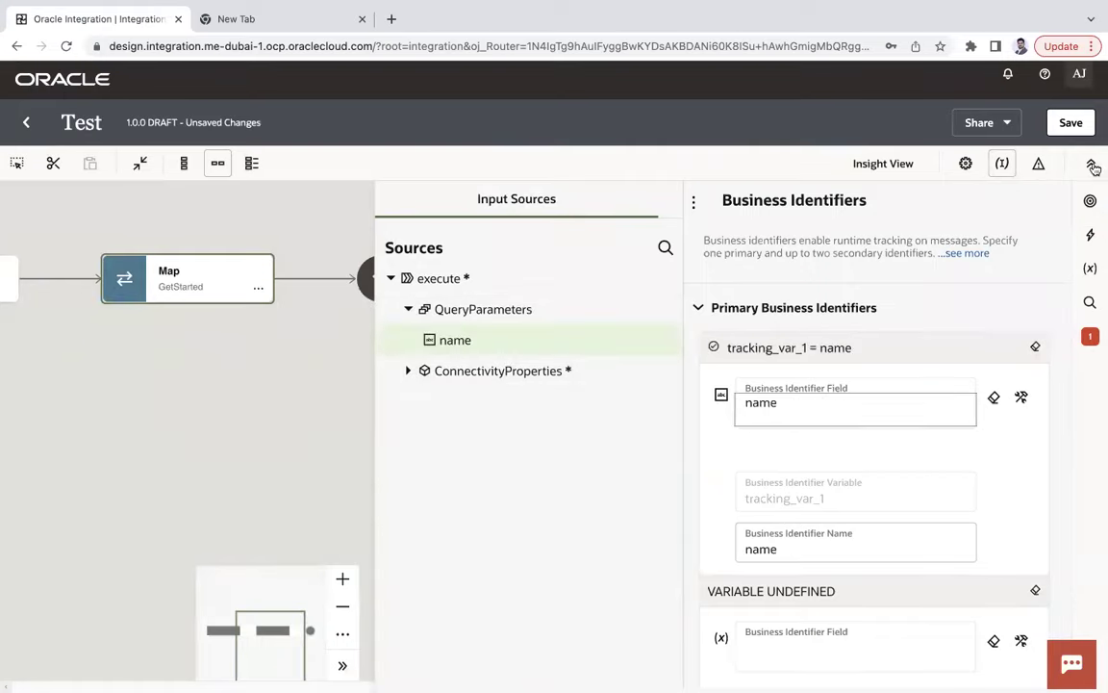
click(1073, 124)
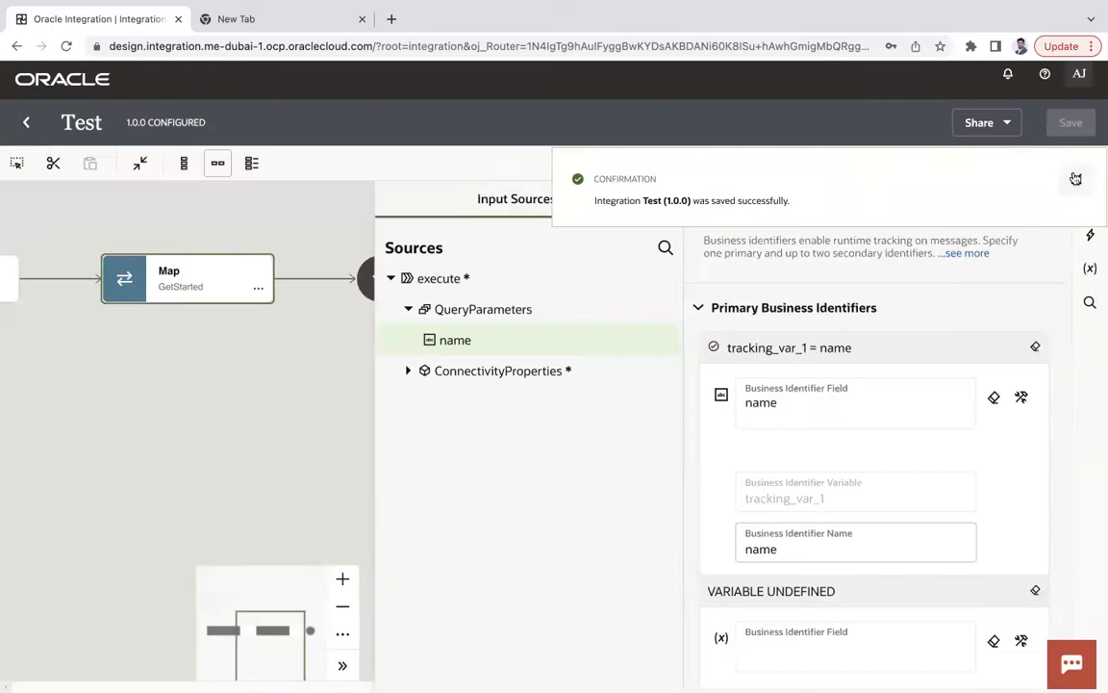
click(1076, 179)
click(27, 123)
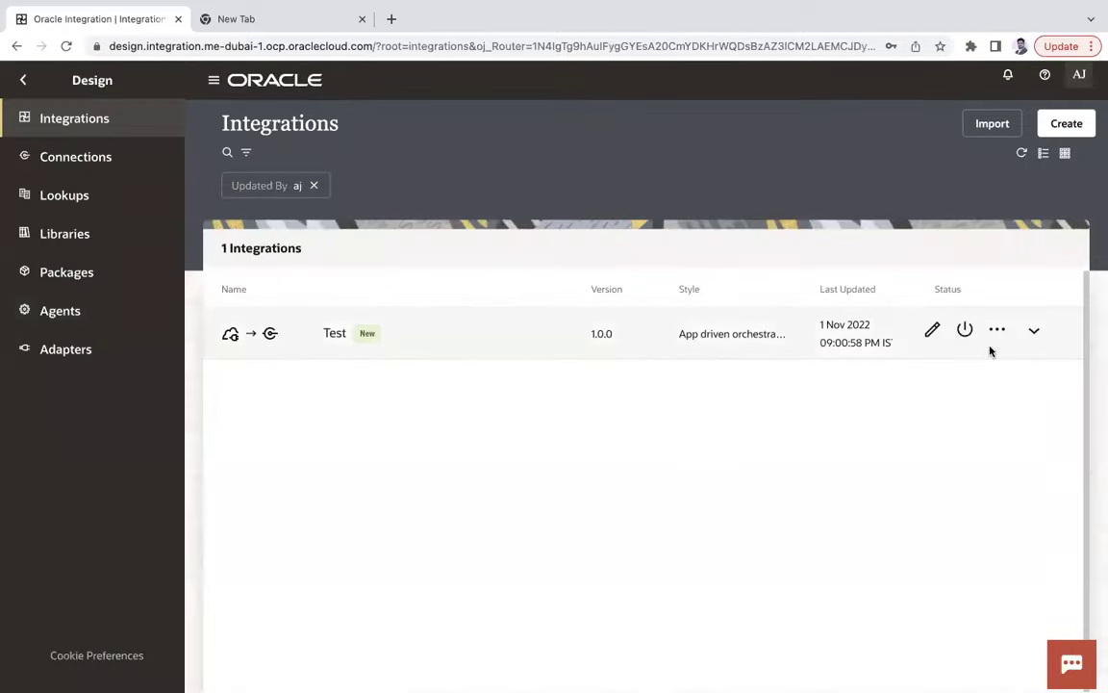
Activate the Test integration with the Audit tracing level.
click(964, 331)
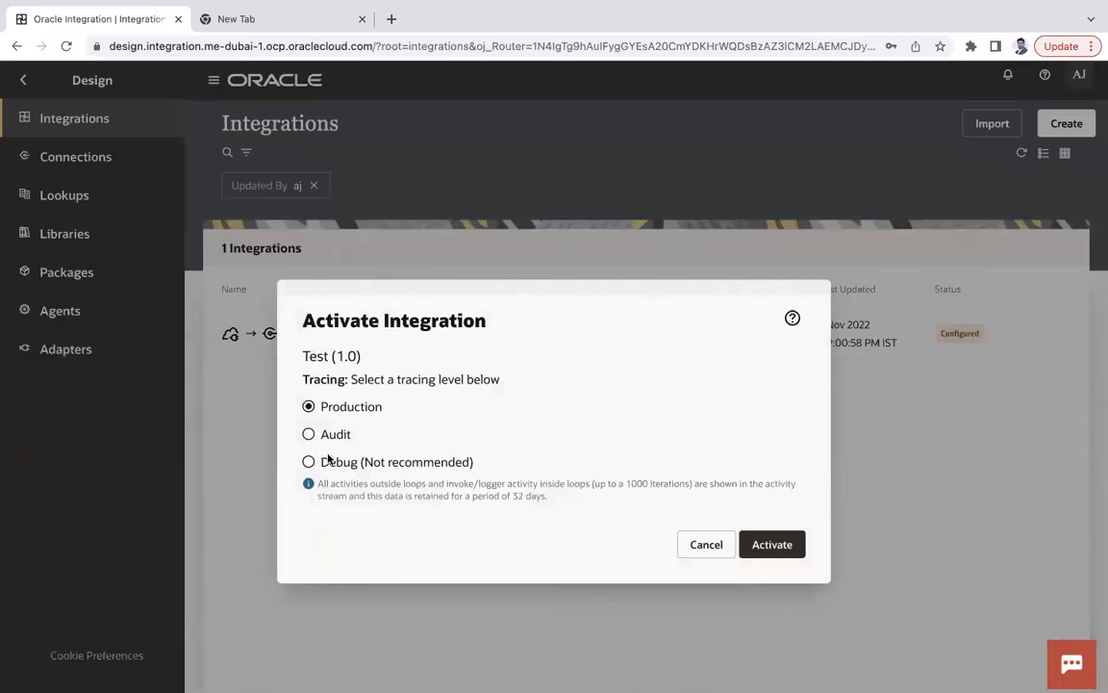
click(308, 435)
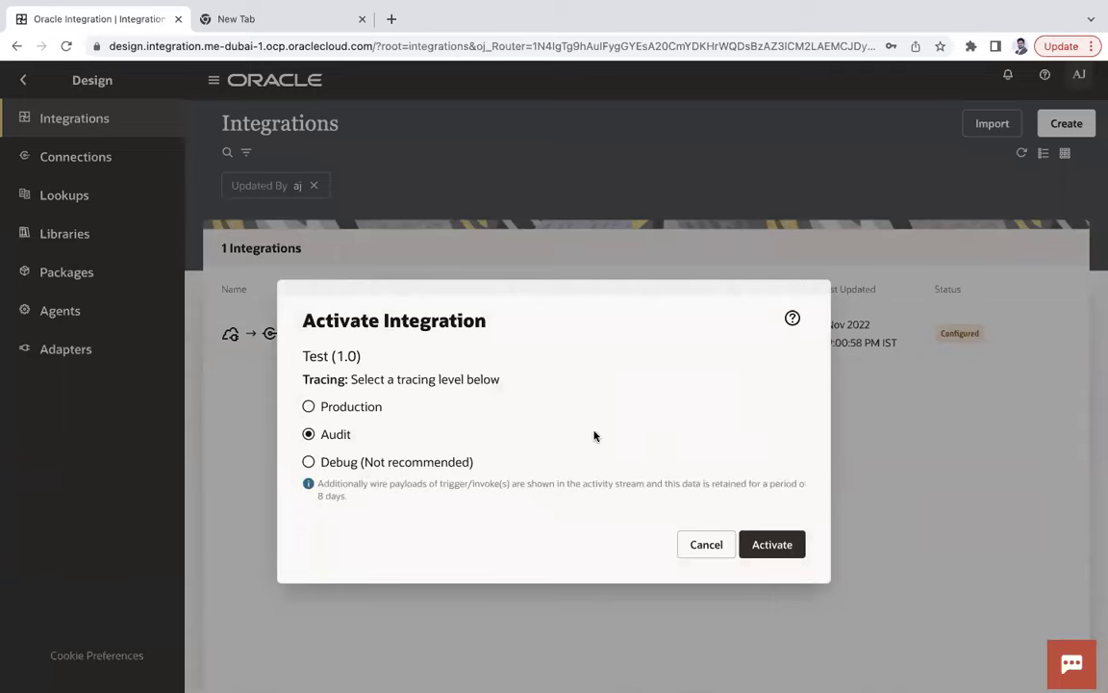
click(763, 546)
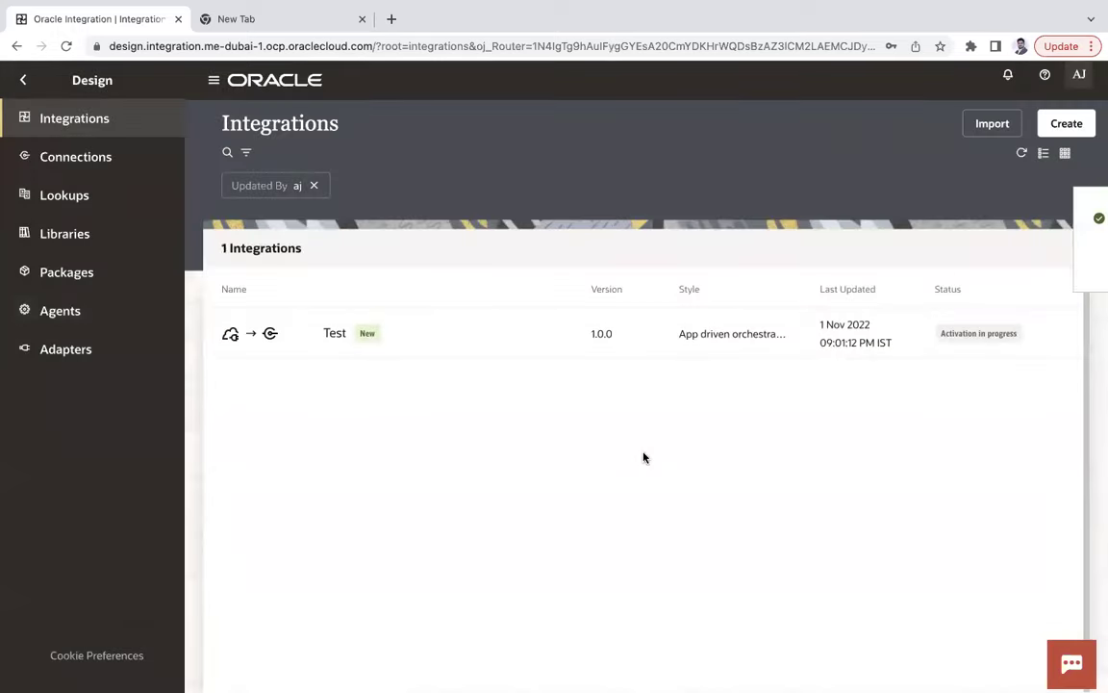
click(1078, 220)
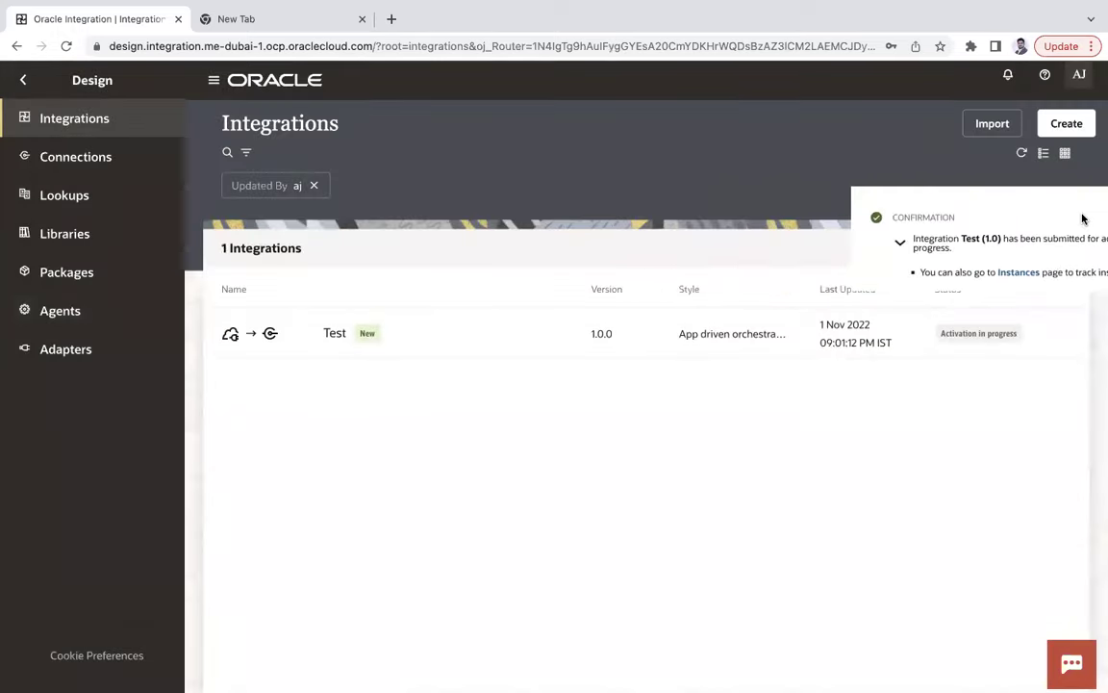
Refresh Test's status twice, then go to the Connections page.
click(964, 330)
click(964, 330)
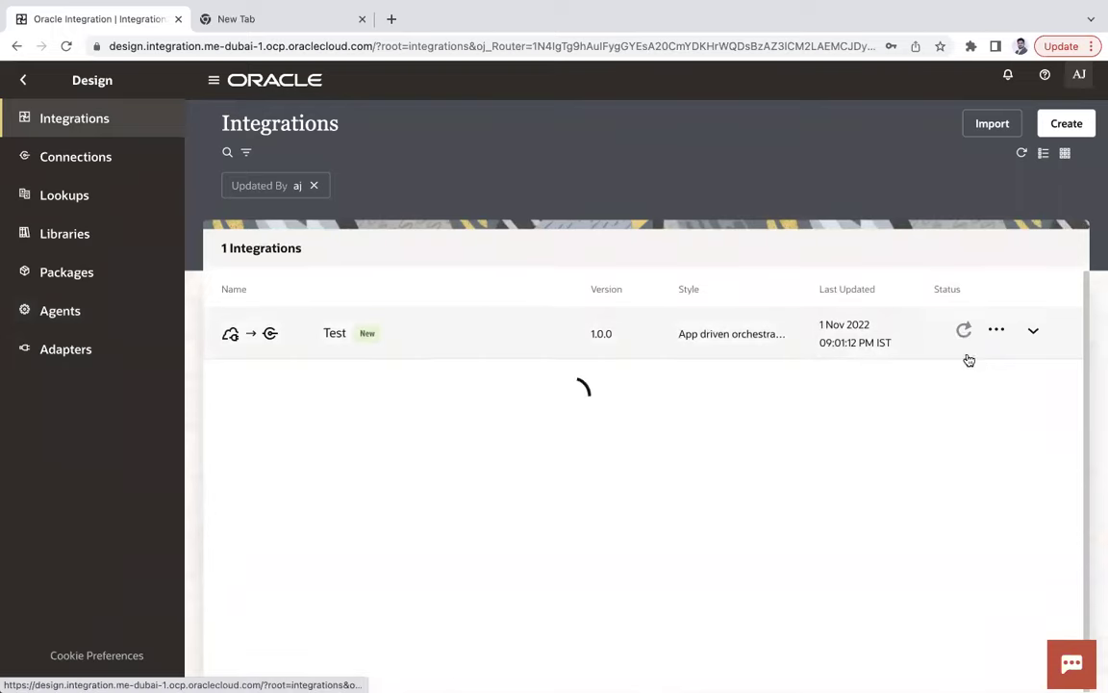
click(101, 160)
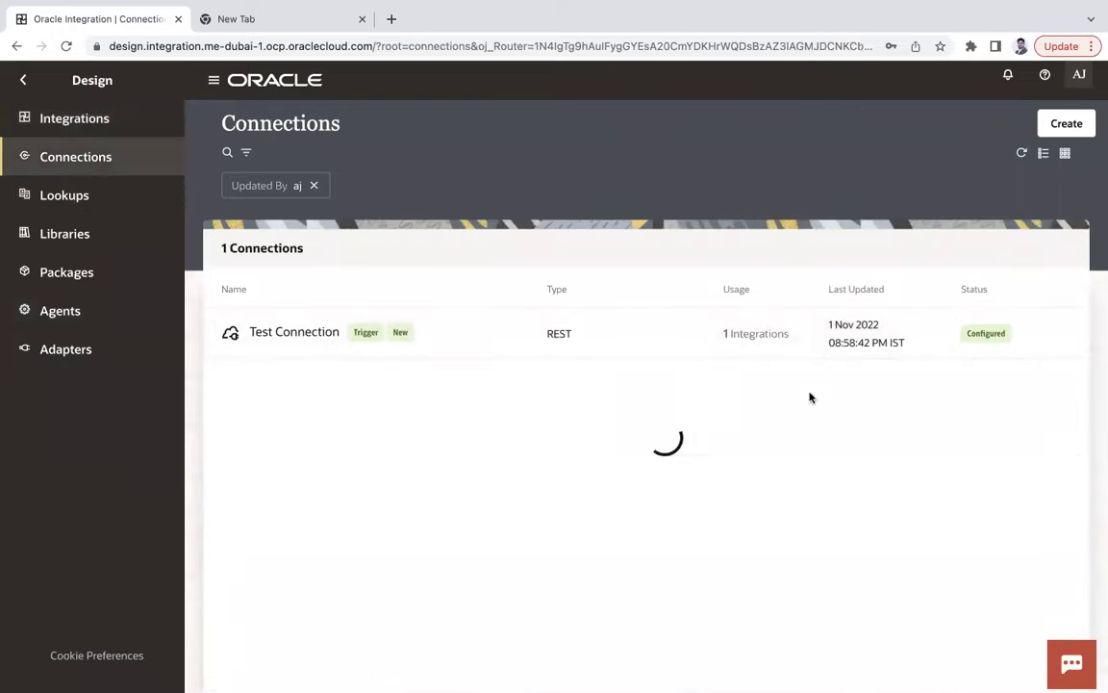
Cancel out of a new connection, then view the Lookups and Libraries pages.
click(1067, 124)
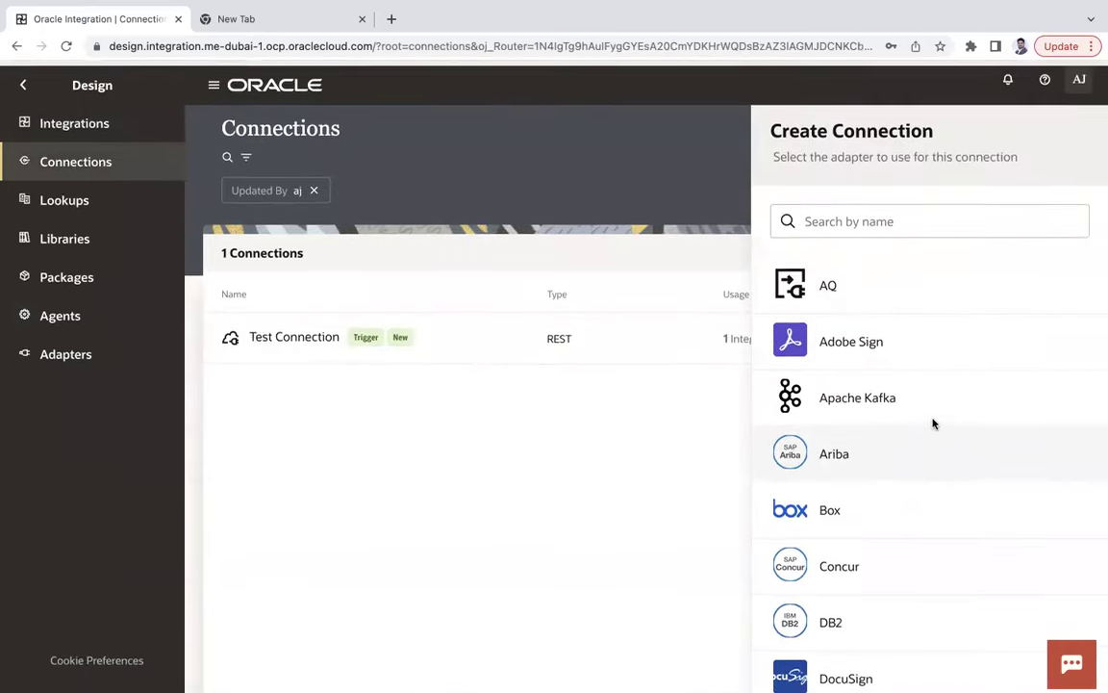
click(616, 487)
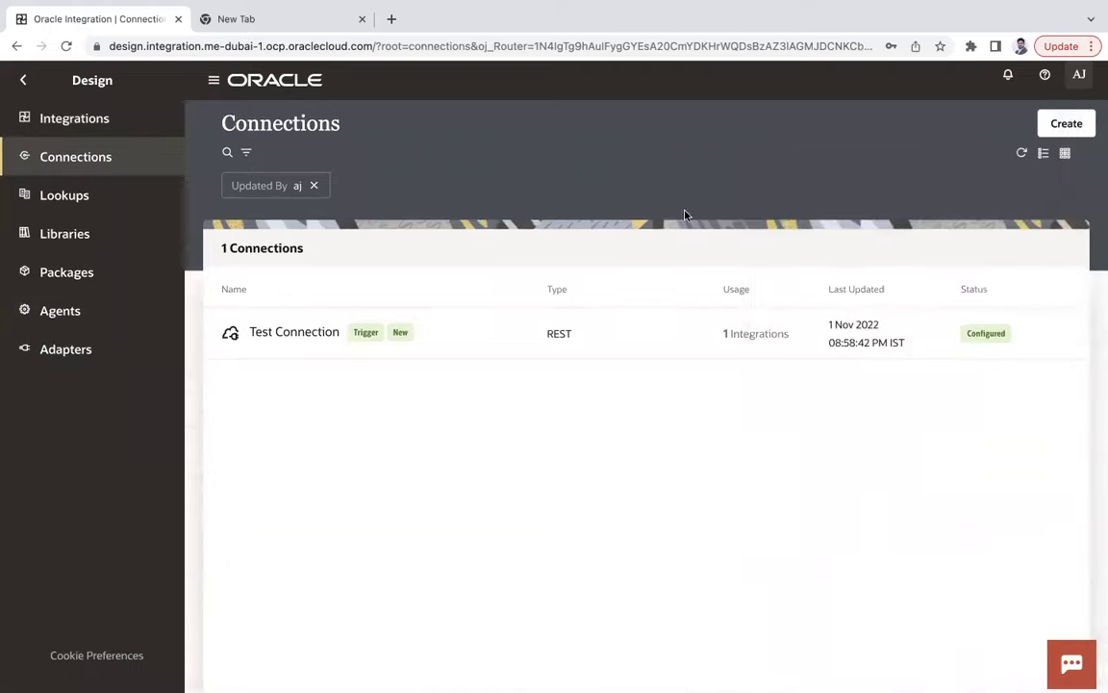
click(92, 201)
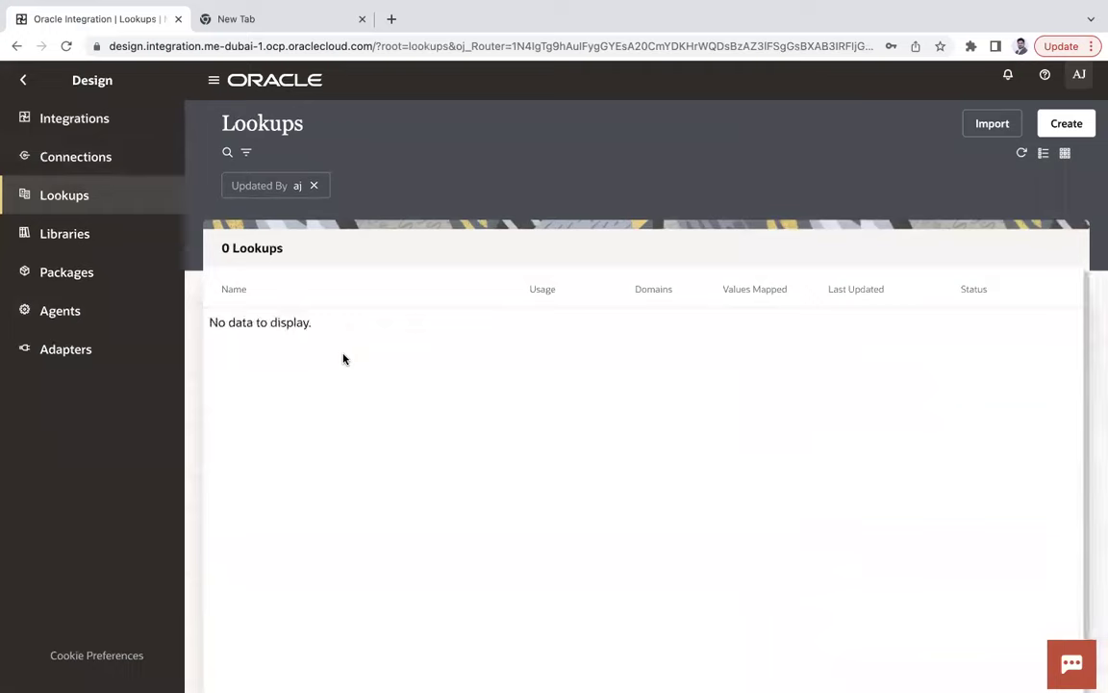
click(82, 235)
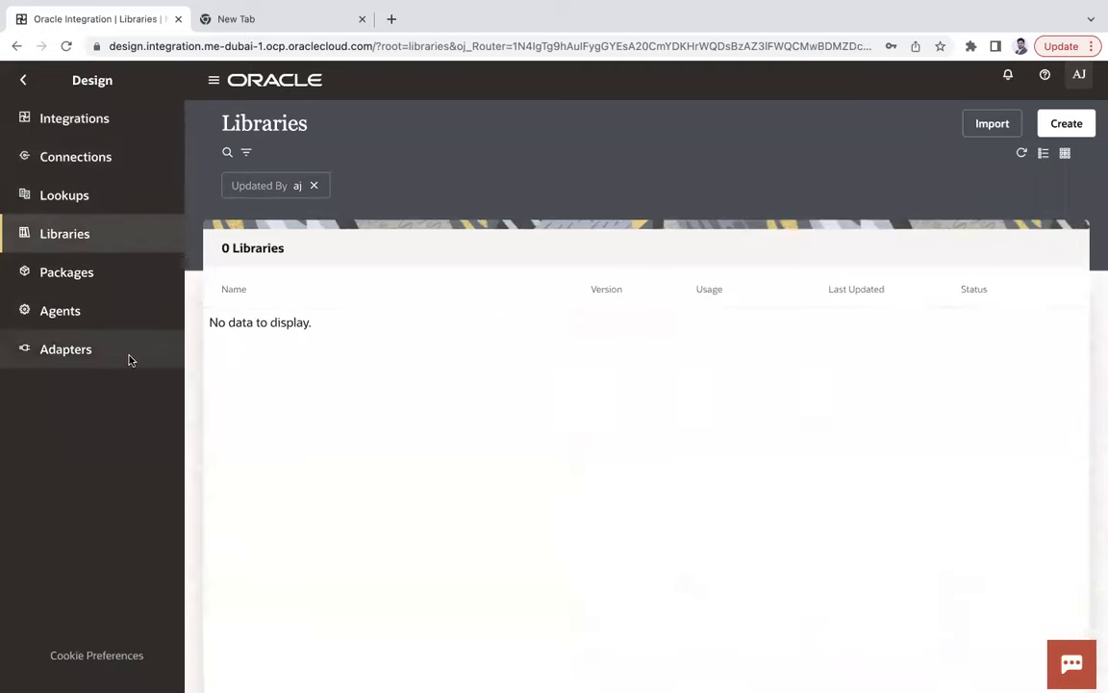
View the Packages, Agents and Adapters pages, then return to the Integrations list.
click(94, 274)
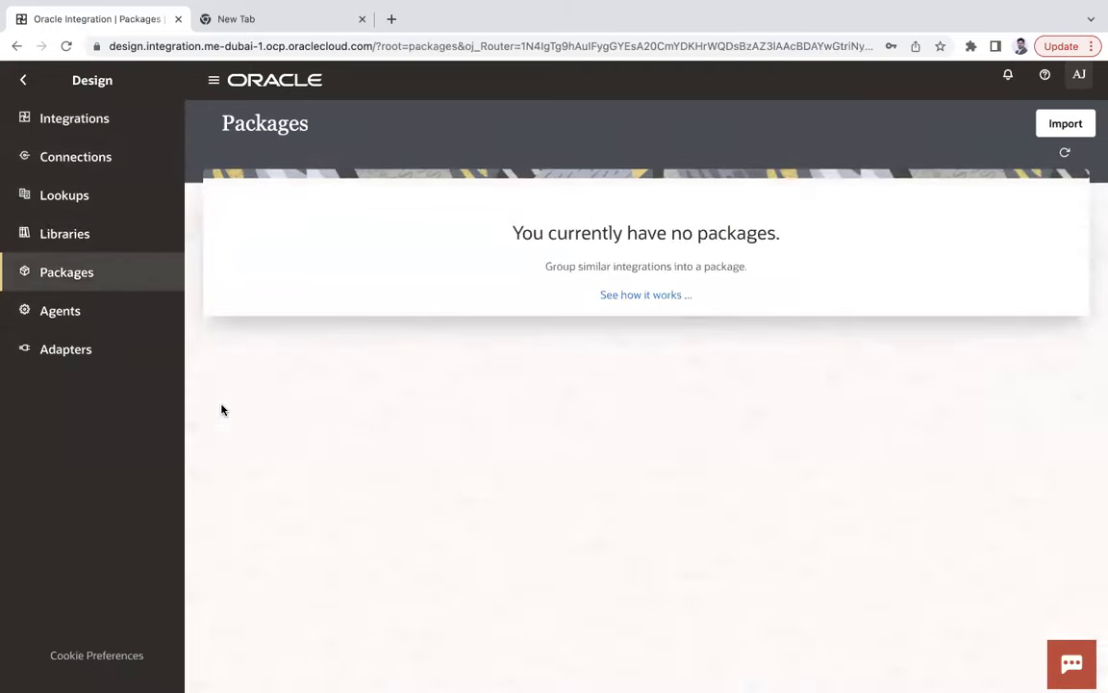
click(82, 313)
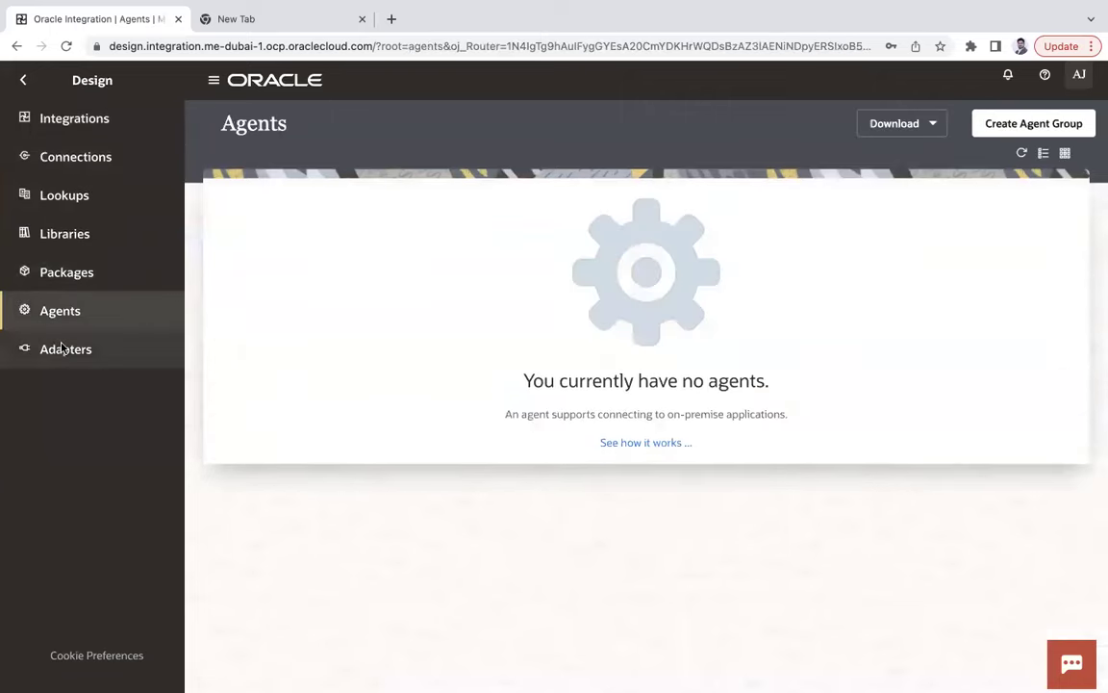
click(60, 350)
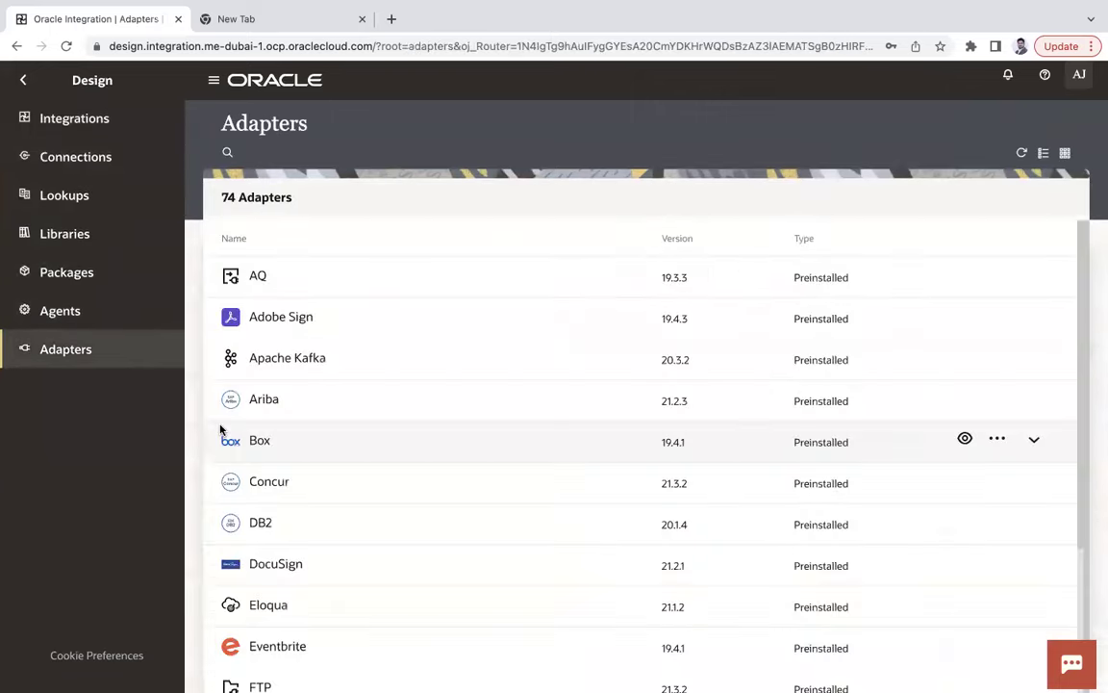
click(97, 120)
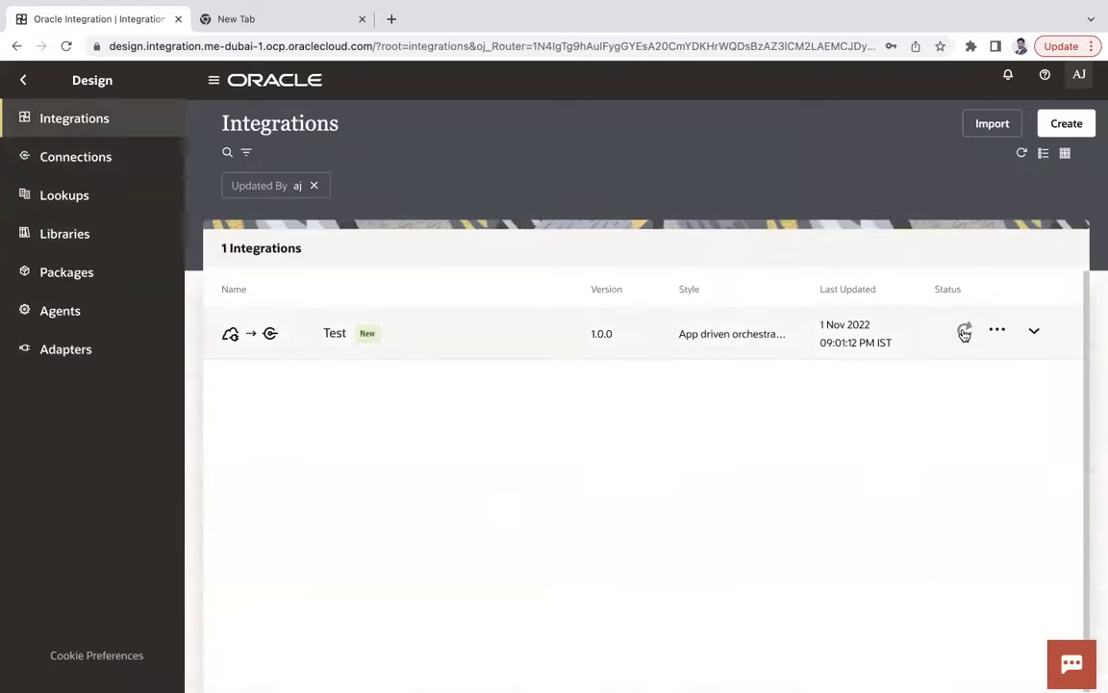
Refresh the Test row until it shows Active, then run it from its actions menu.
click(964, 334)
click(964, 332)
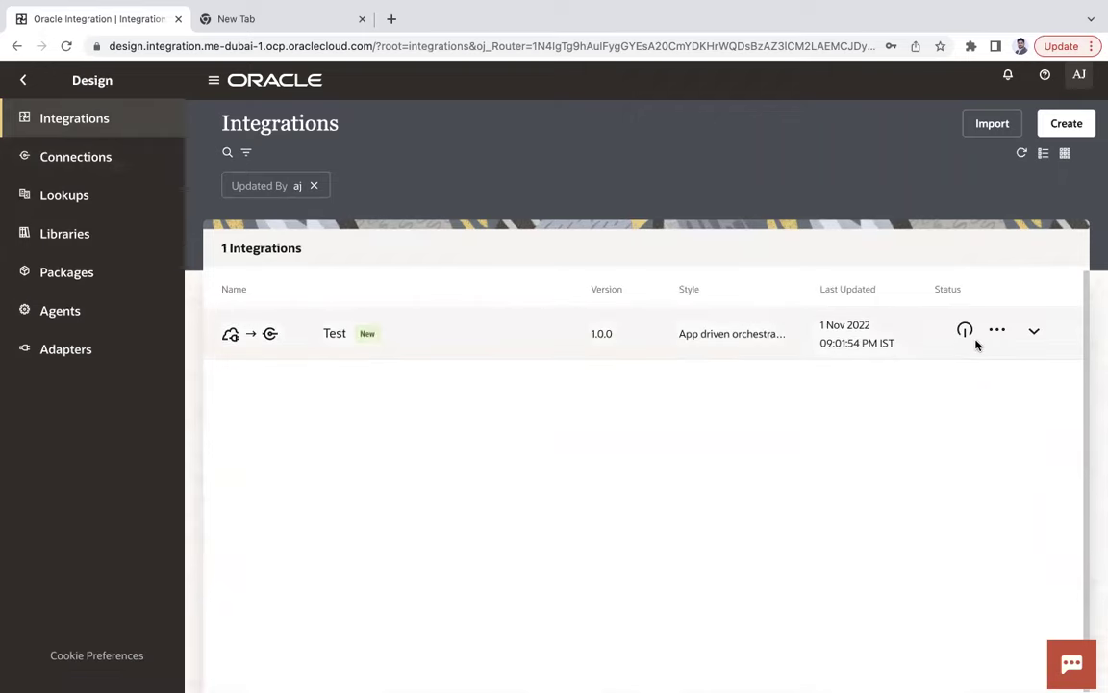
click(997, 332)
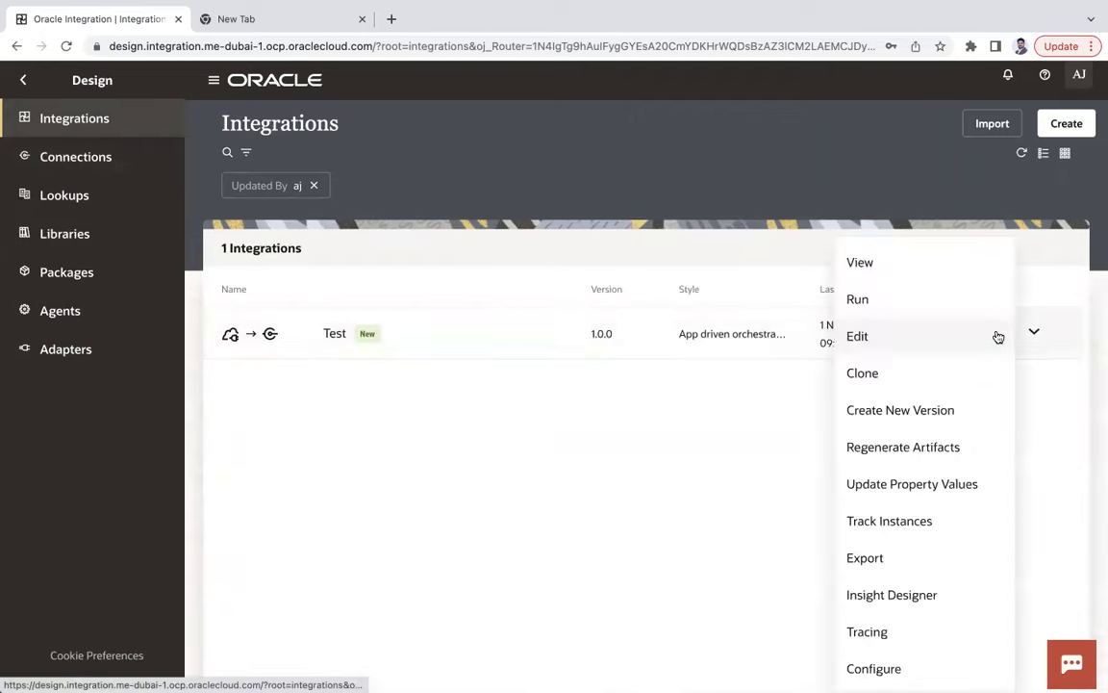
click(881, 302)
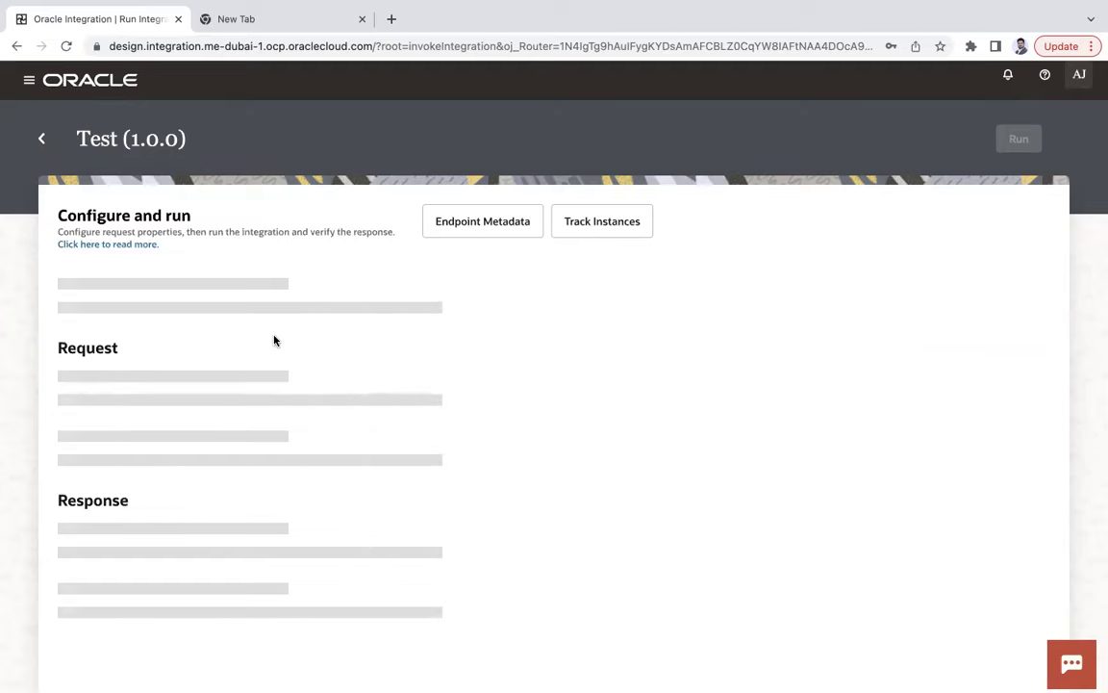
View Test's endpoint metadata, select its endpoint URL, then track its instances.
mouse_move(902, 50)
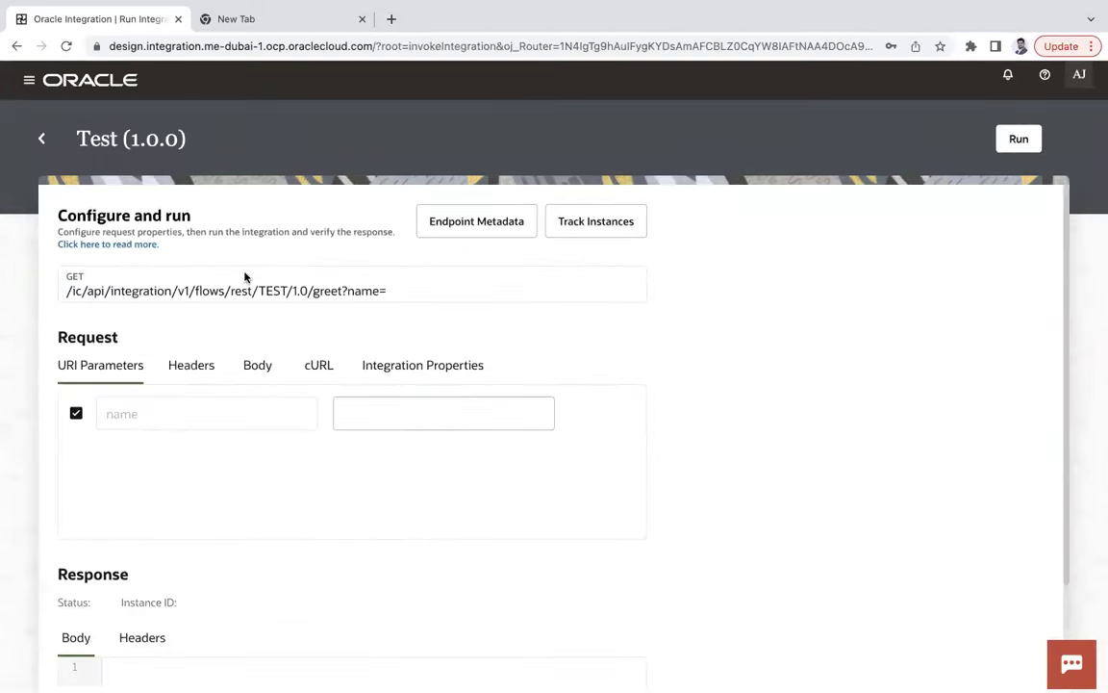
click(495, 228)
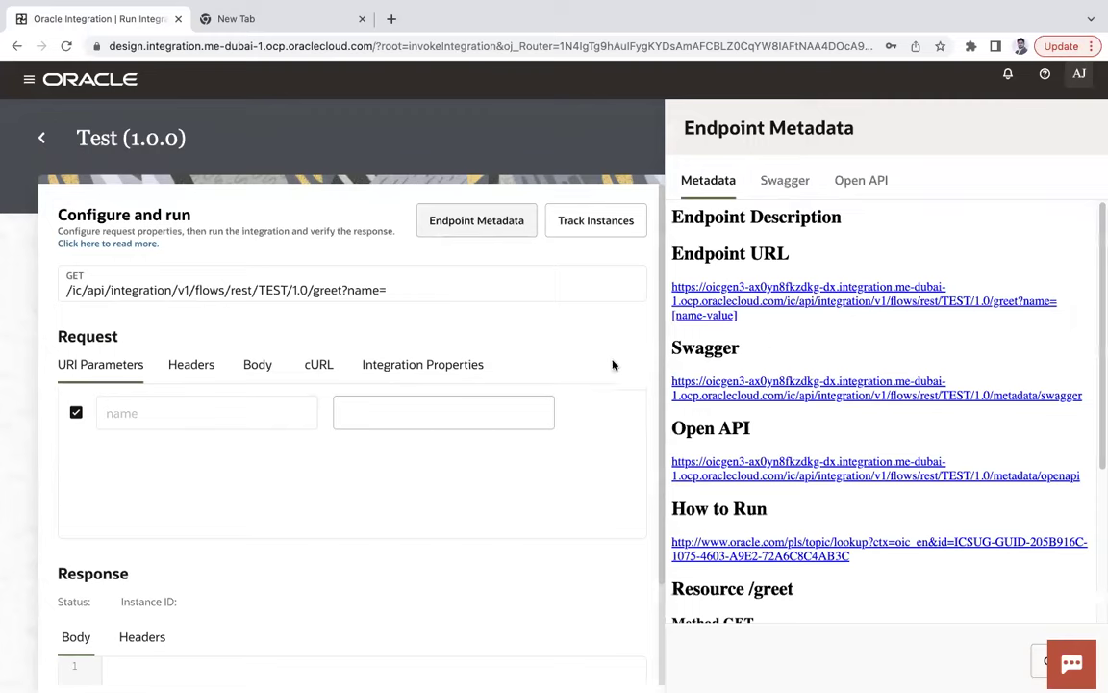
drag(747, 323, 660, 290)
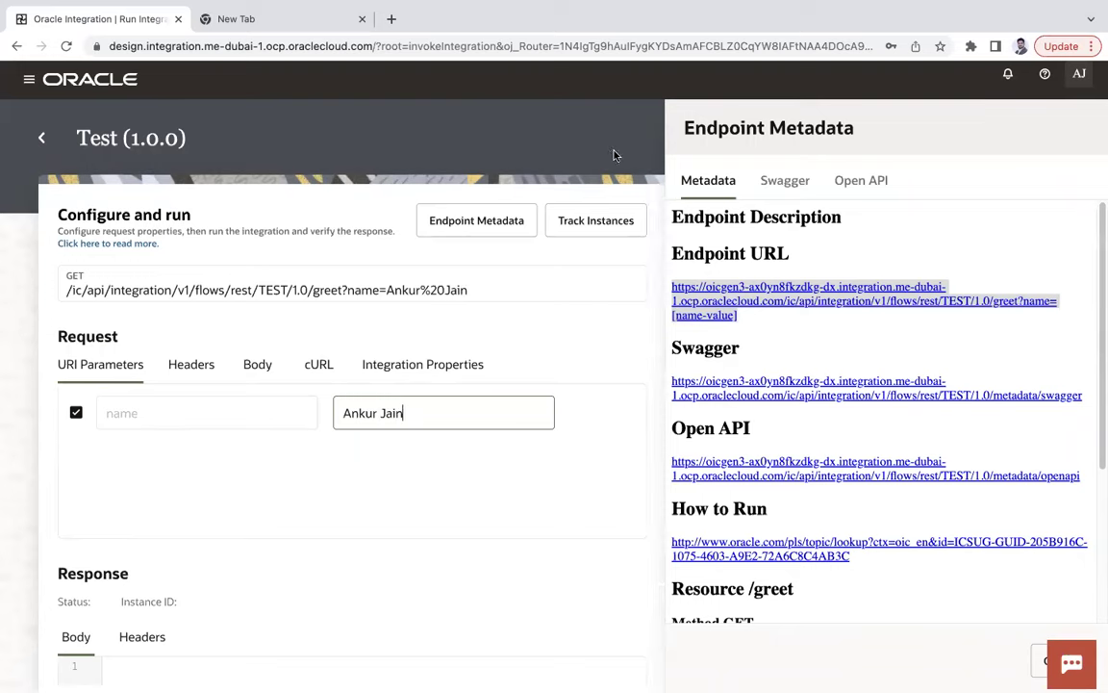
click(597, 231)
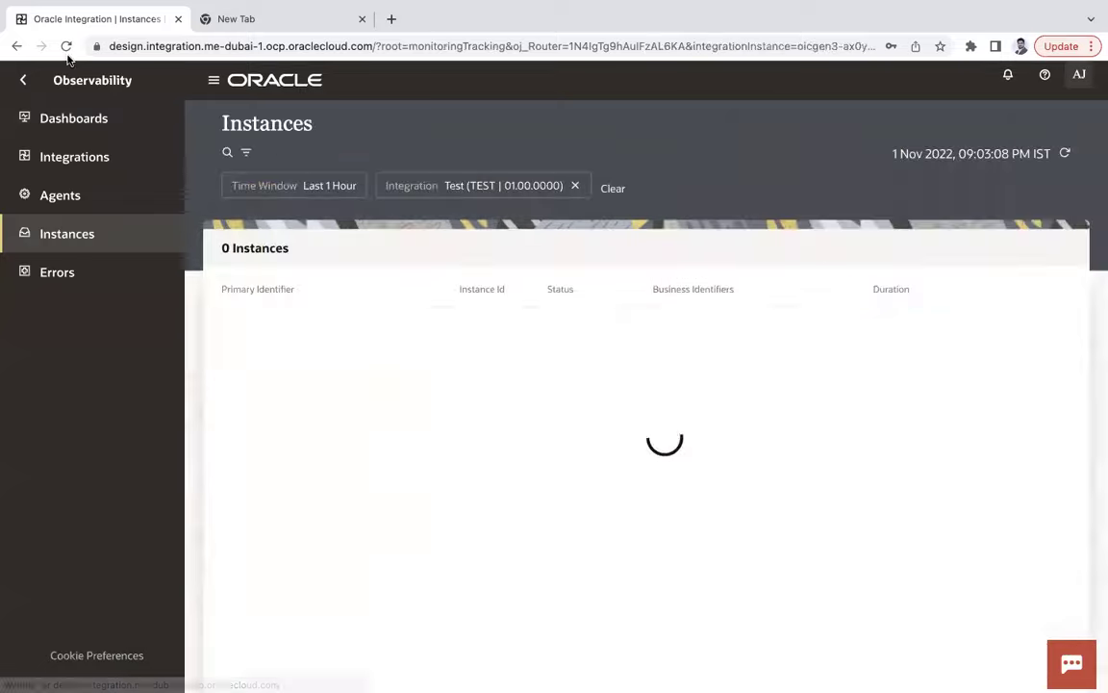
From Design > Integrations, run Test with a person's full name as the name parameter.
click(16, 46)
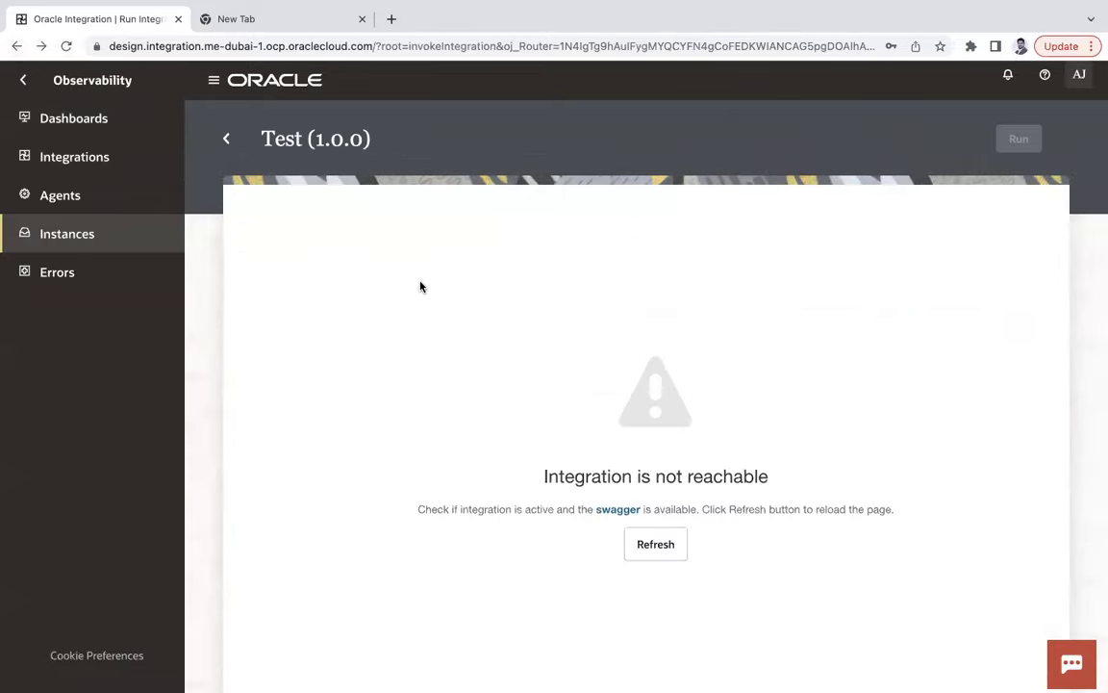
click(23, 80)
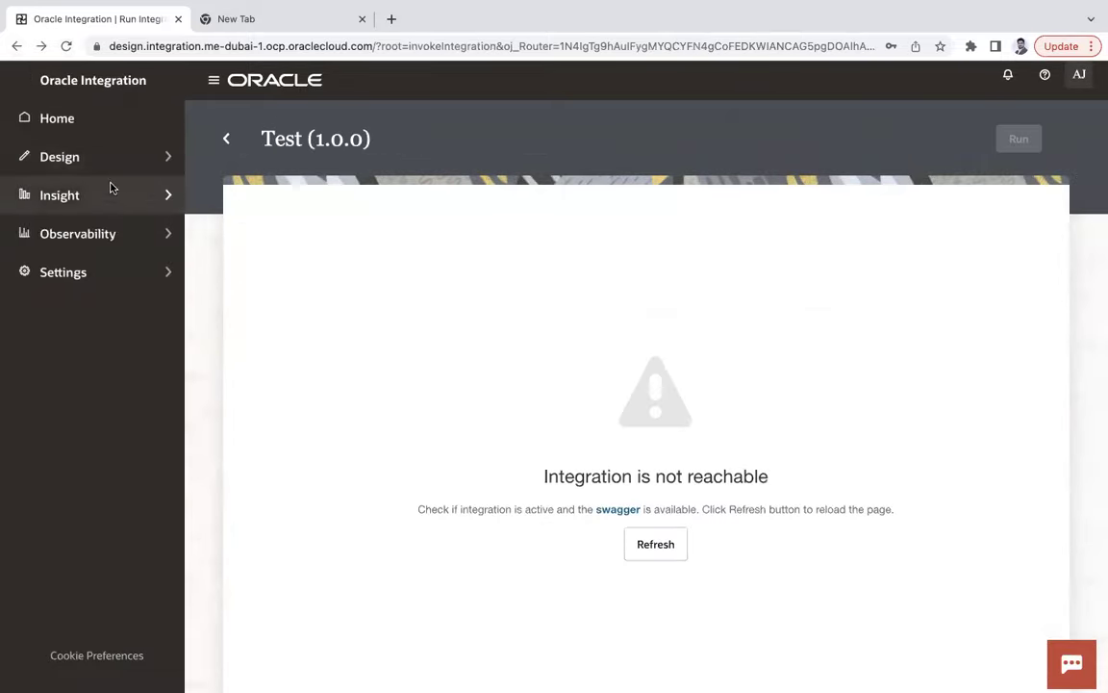
click(104, 156)
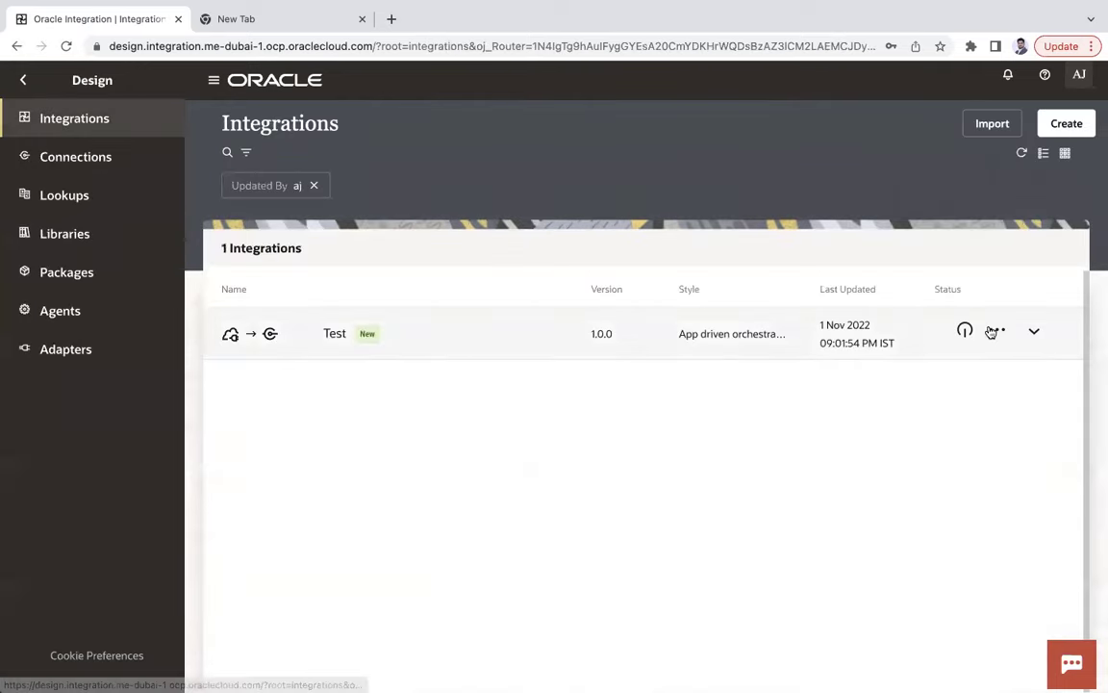
click(995, 331)
click(881, 292)
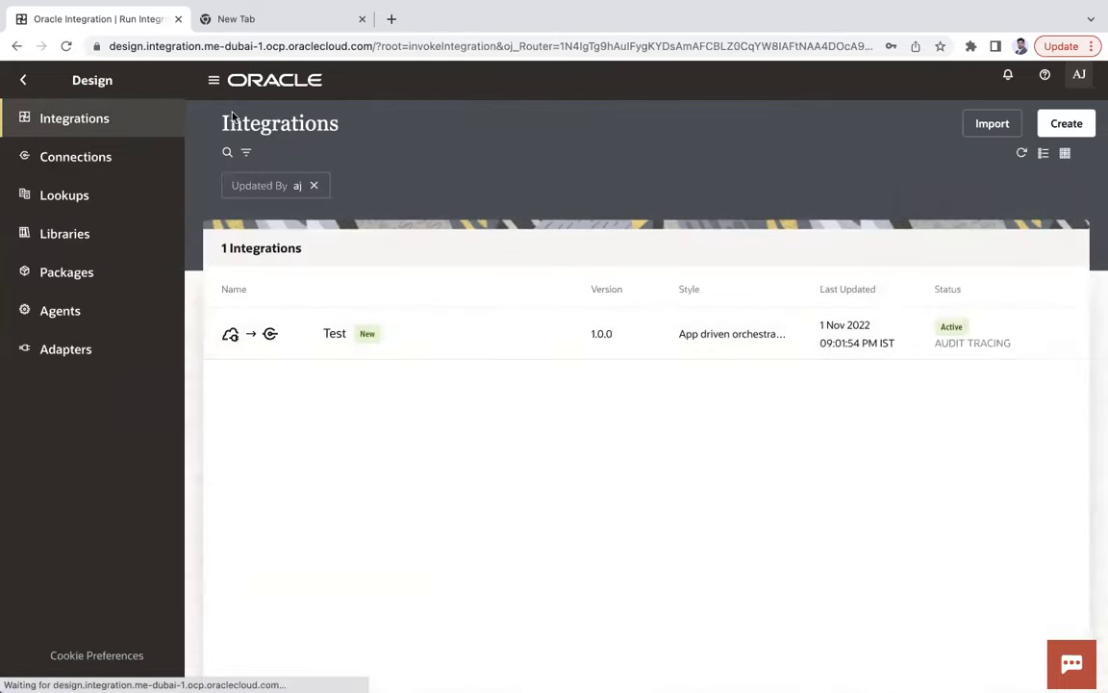
click(466, 421)
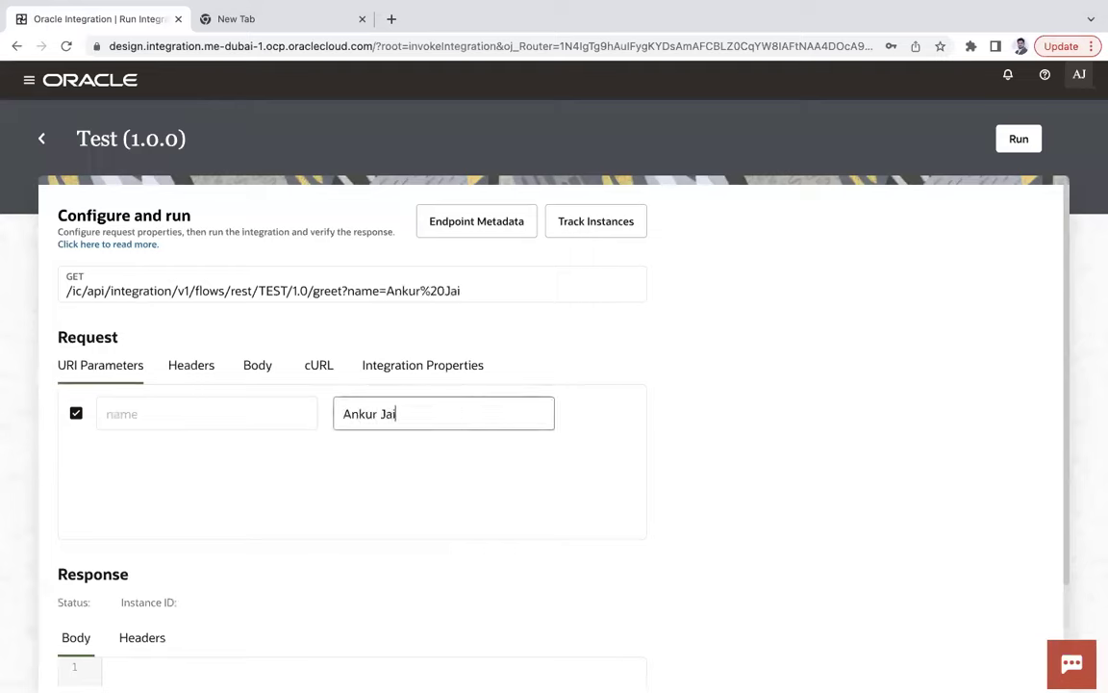
click(1012, 156)
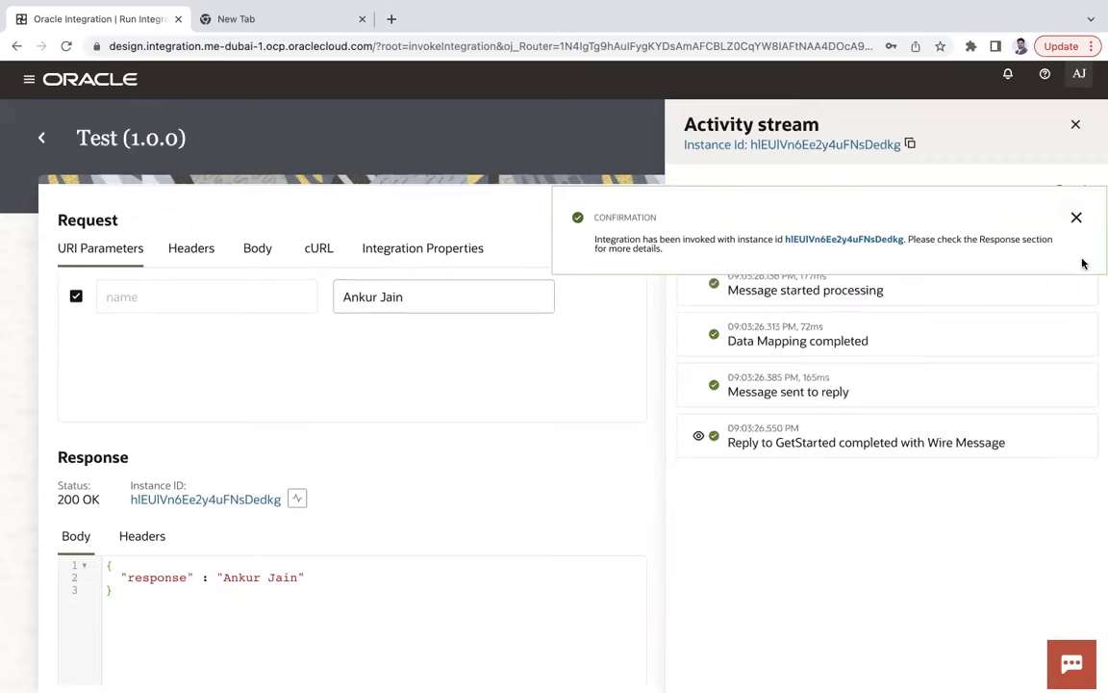
Inspect the final reply step's payload and HTTP headers in the refreshed activity stream.
click(1077, 219)
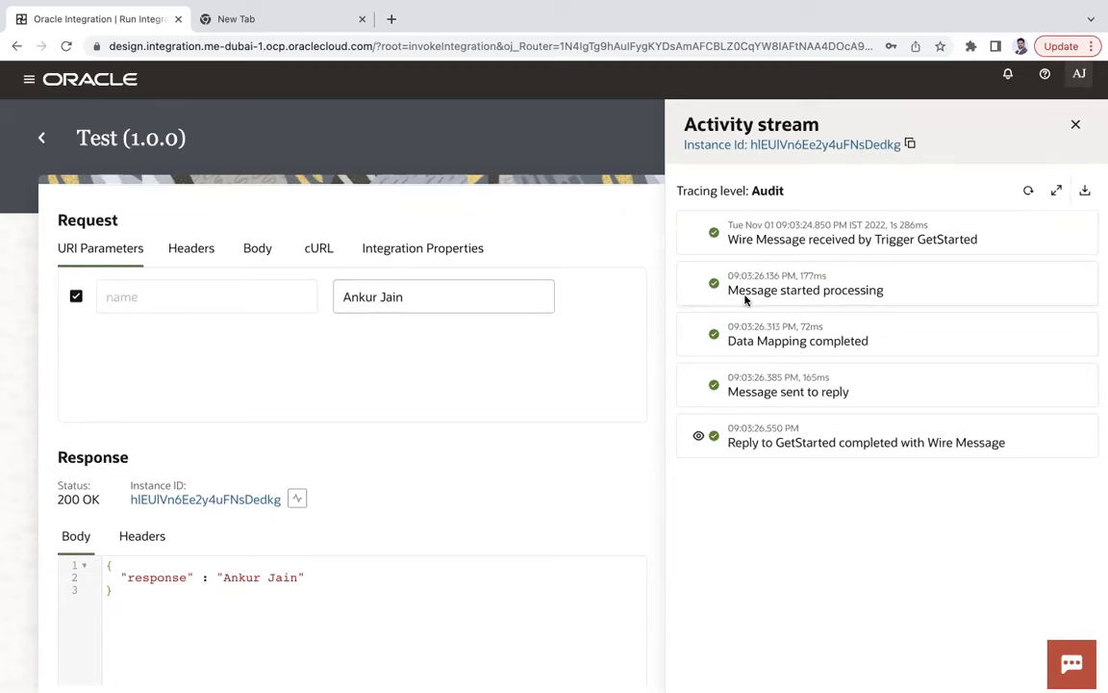
click(1028, 192)
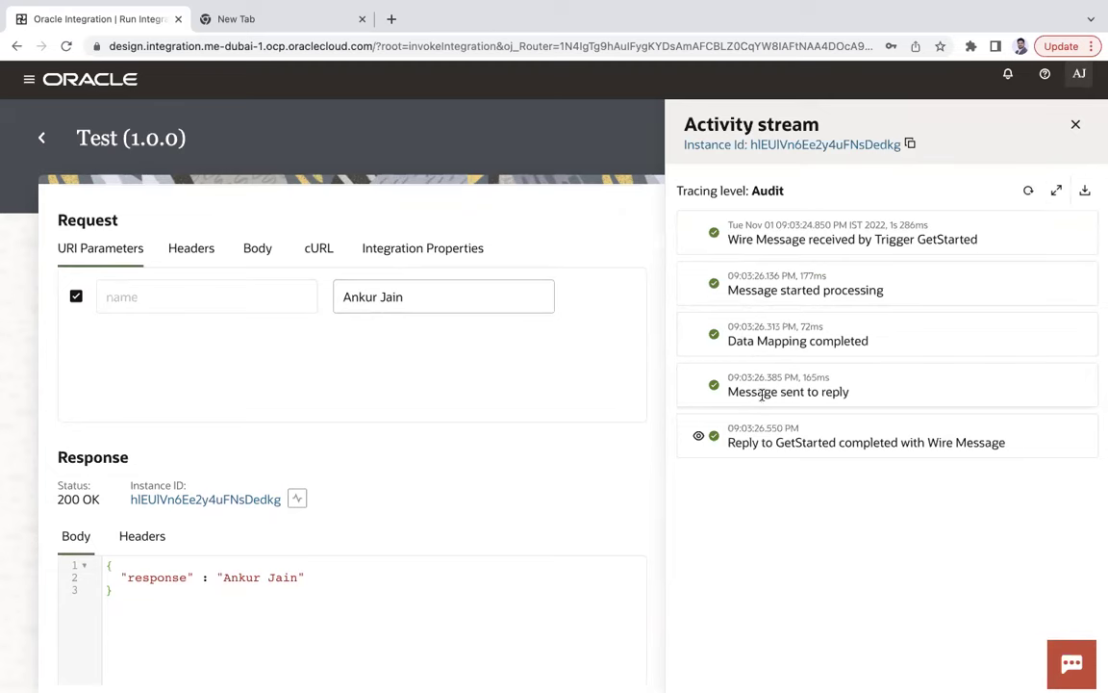
click(703, 440)
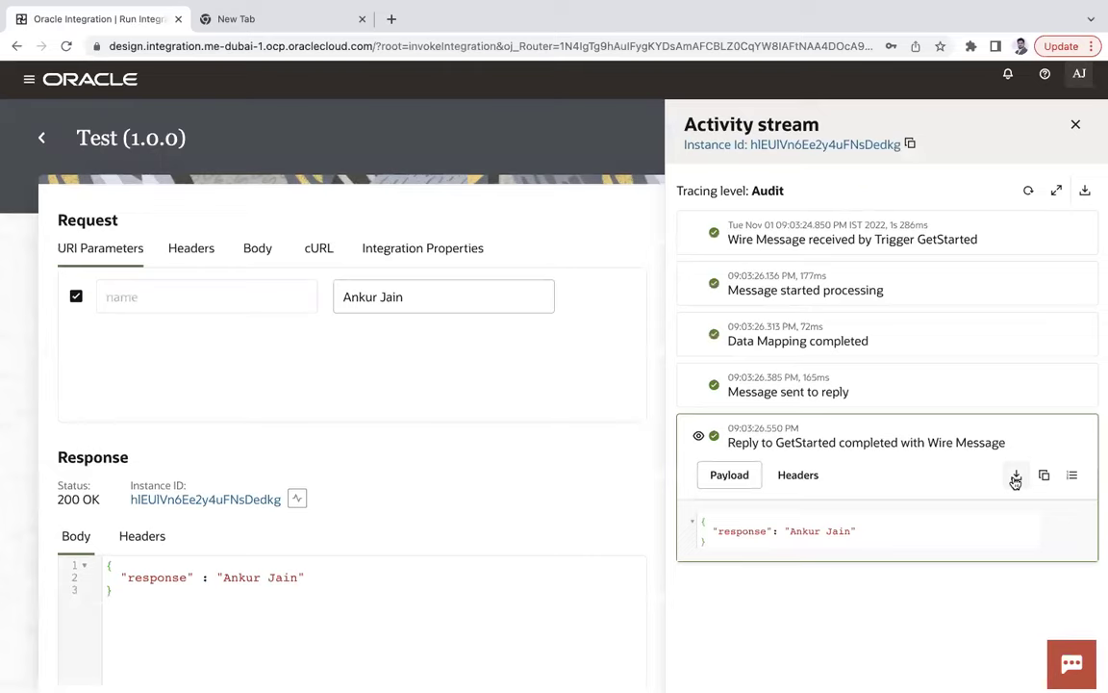
click(798, 475)
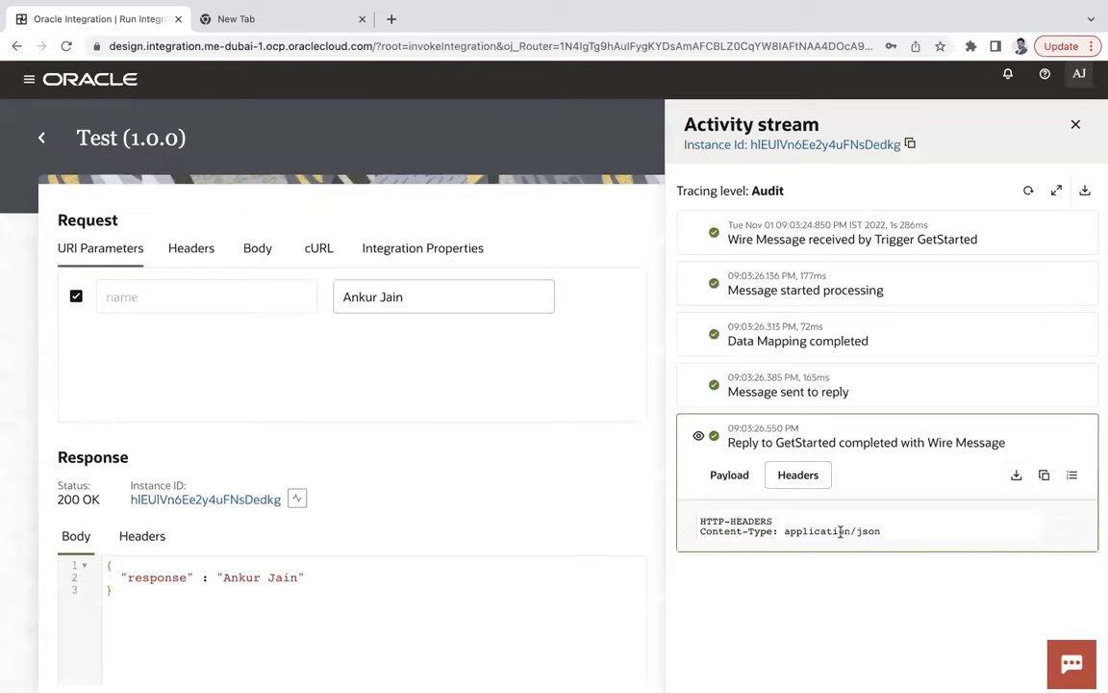
click(1026, 192)
click(1029, 191)
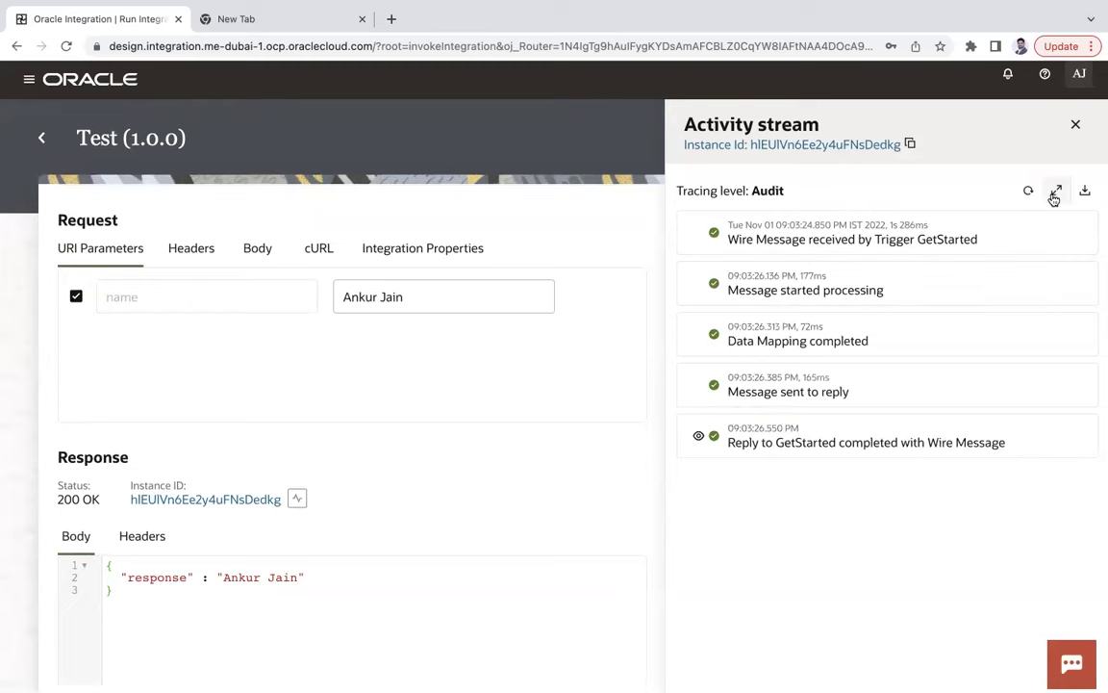
click(1055, 192)
click(1059, 191)
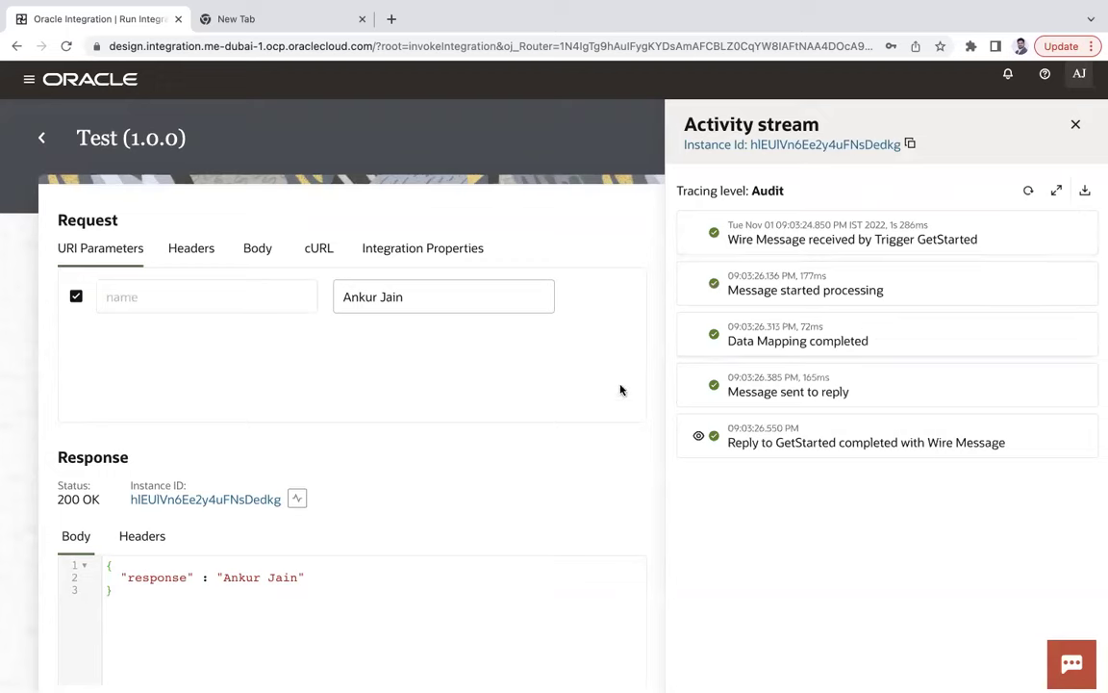
Replace the name value with a different one, rerun Test, and close the notices and panel.
triple_click(397, 295)
text(A)
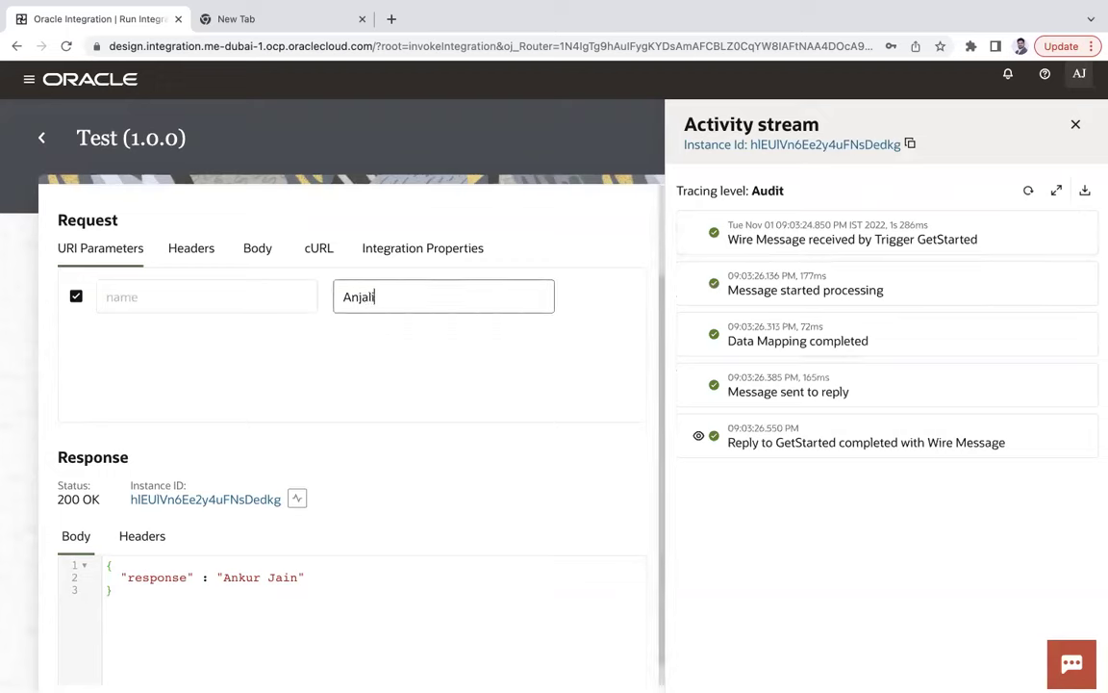
click(1076, 124)
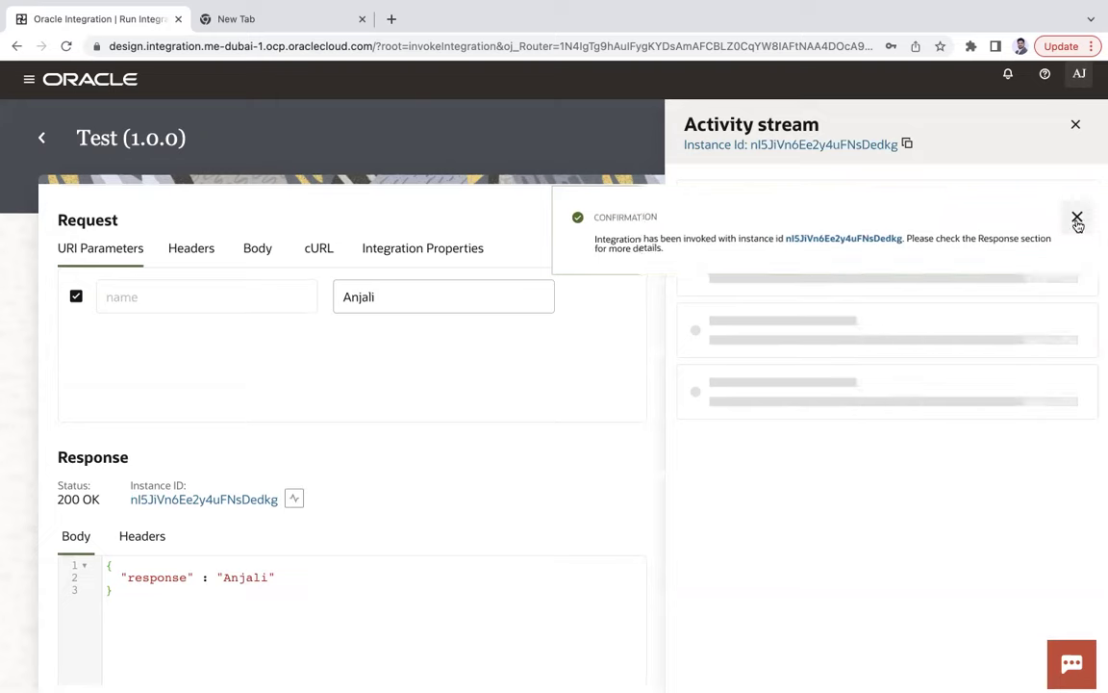
click(1076, 217)
click(1076, 124)
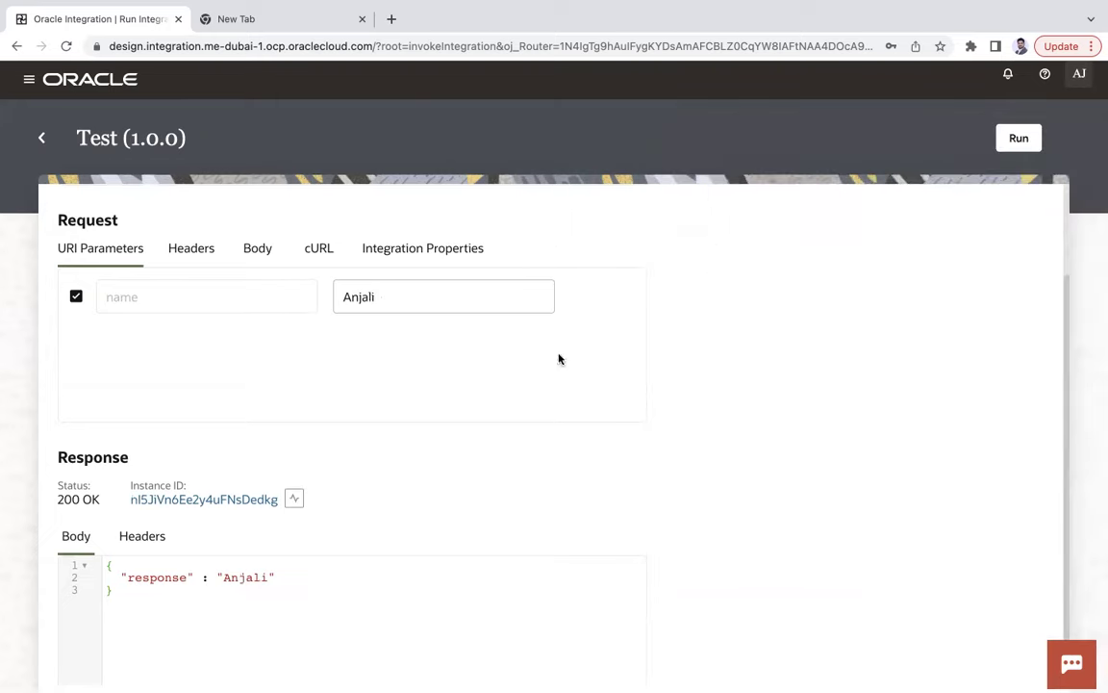
Peek at the Insight section, then open Observability > Dashboards.
click(28, 81)
click(23, 83)
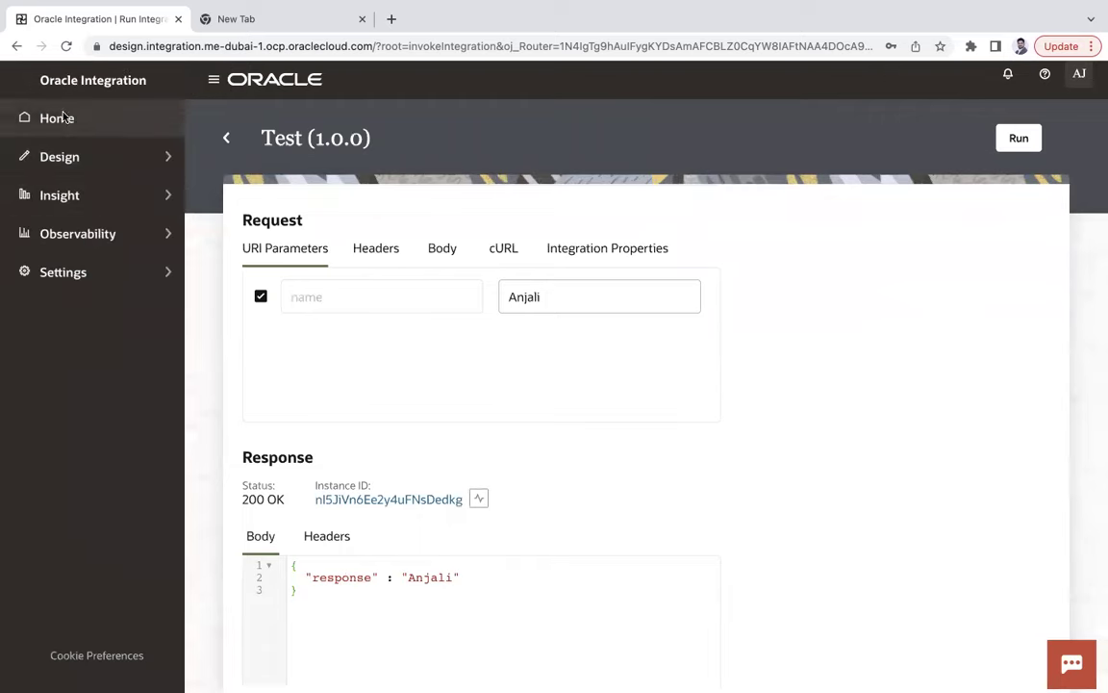
click(104, 204)
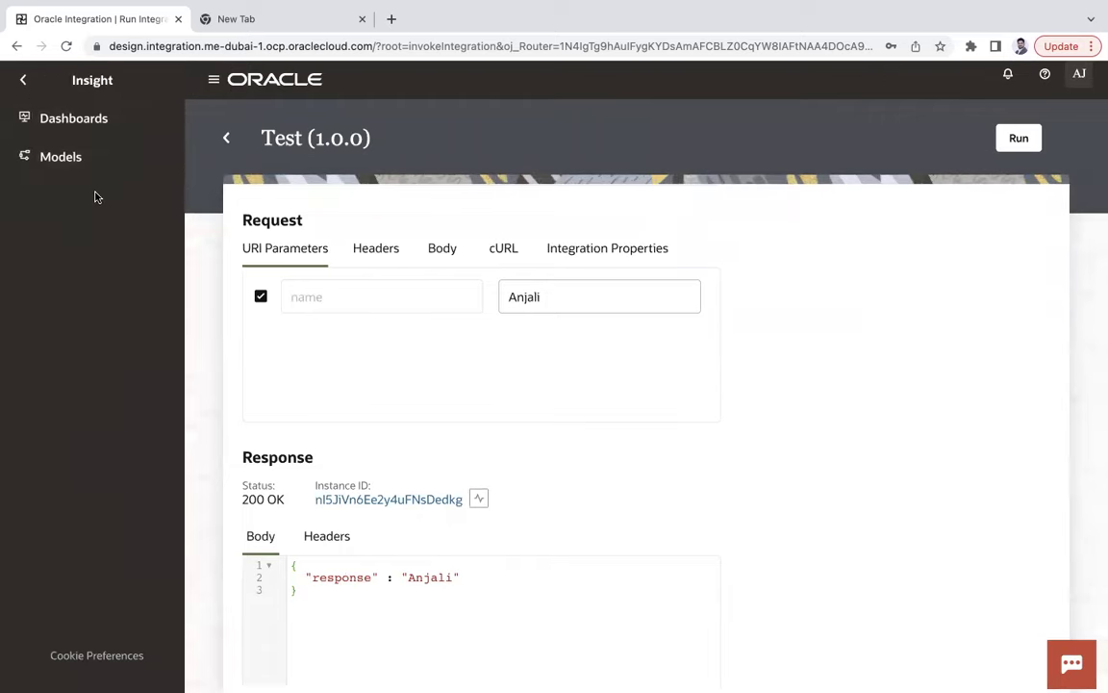
click(27, 82)
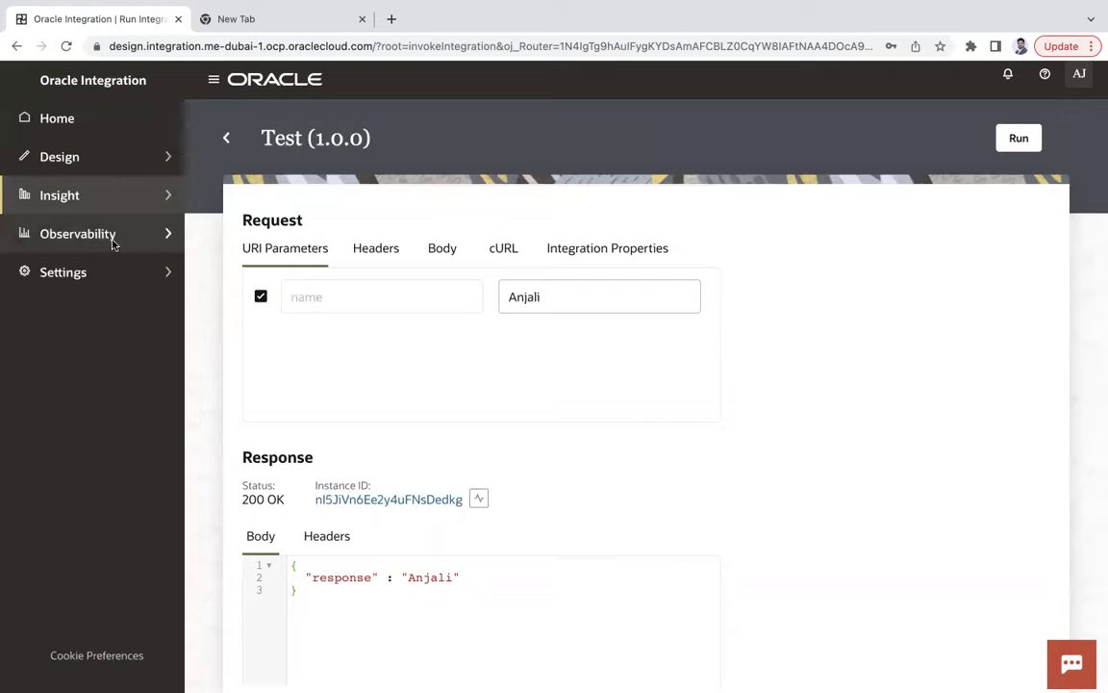
click(111, 243)
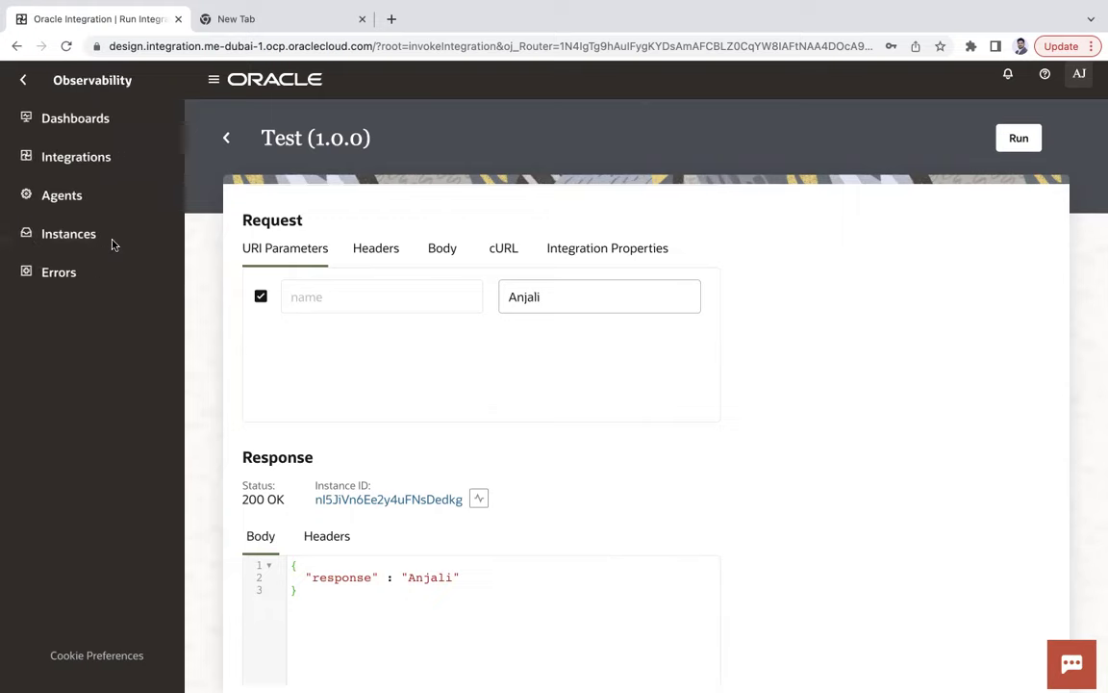
click(92, 121)
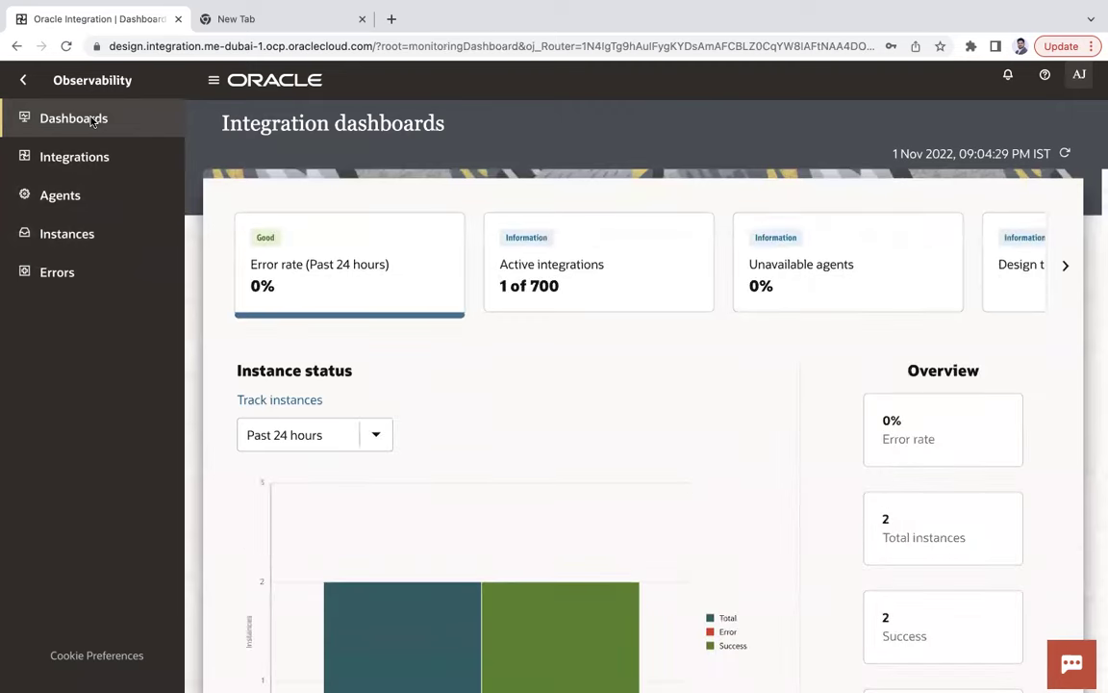
Collapse the navigation and scroll through the dashboard charts.
click(214, 80)
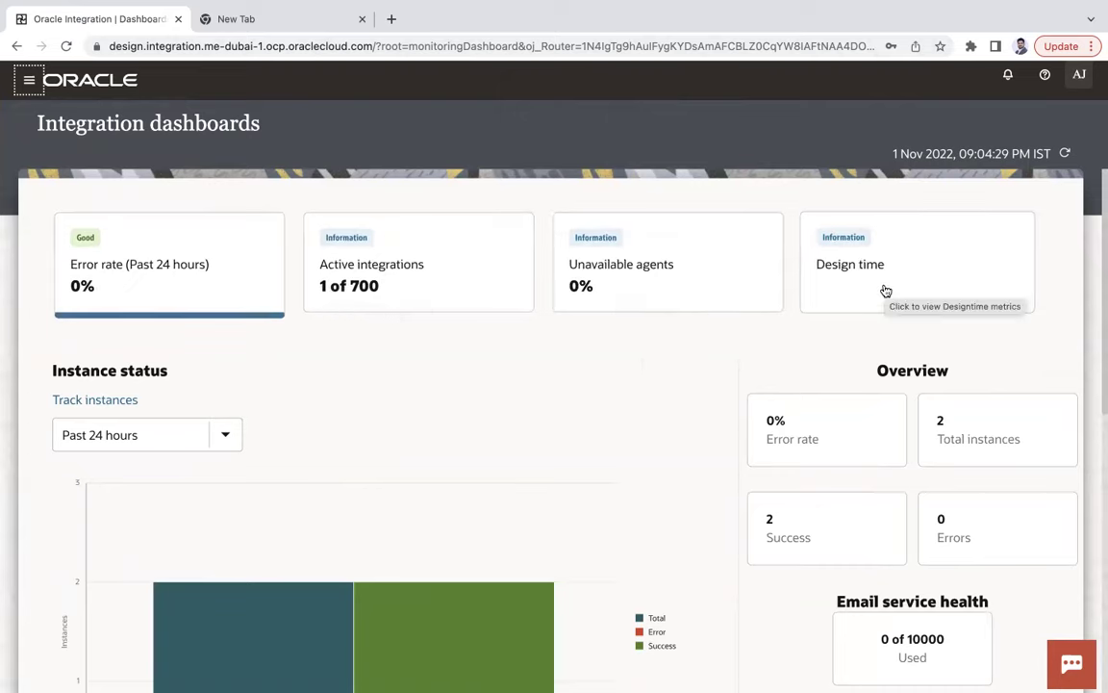
drag(71, 378, 121, 375)
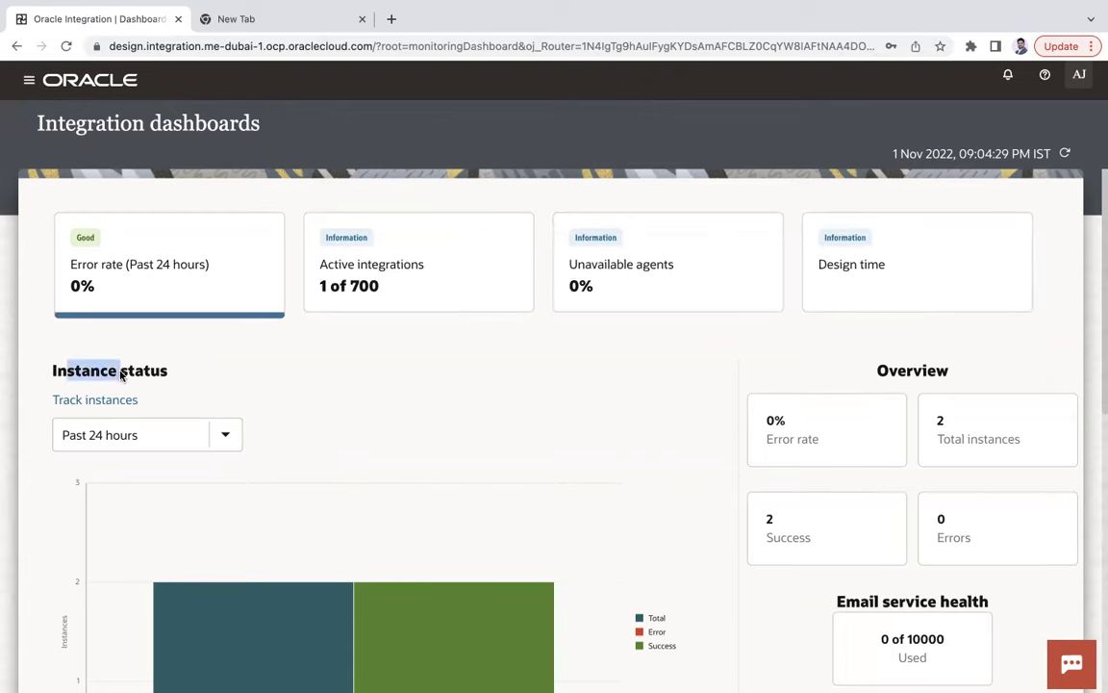
scroll(216, 395, down, 2)
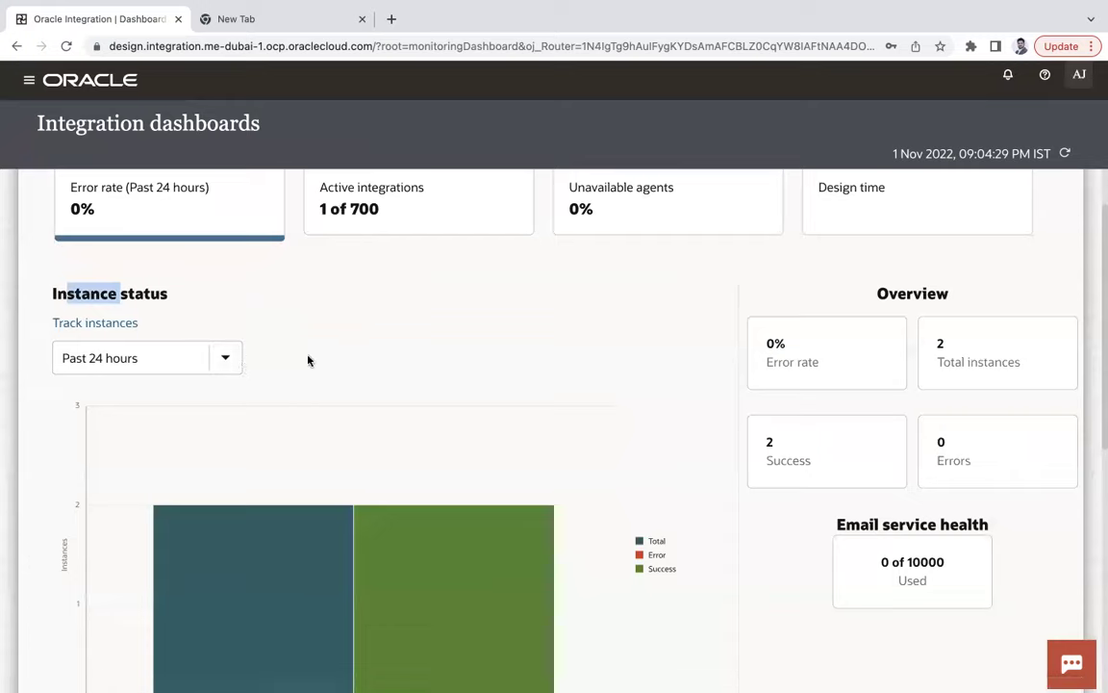
scroll(329, 361, down, 1)
scroll(91, 296, up, 1)
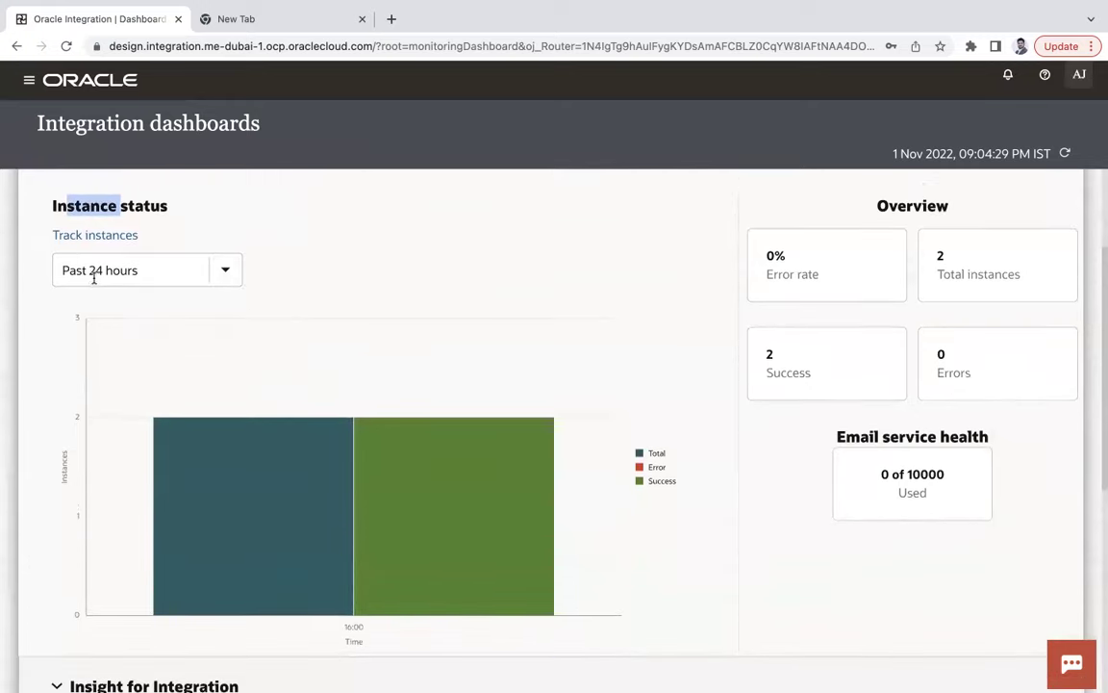
Switch Instance status through past month, past week and all until now, then back to past 24 hours.
mouse_move(425, 515)
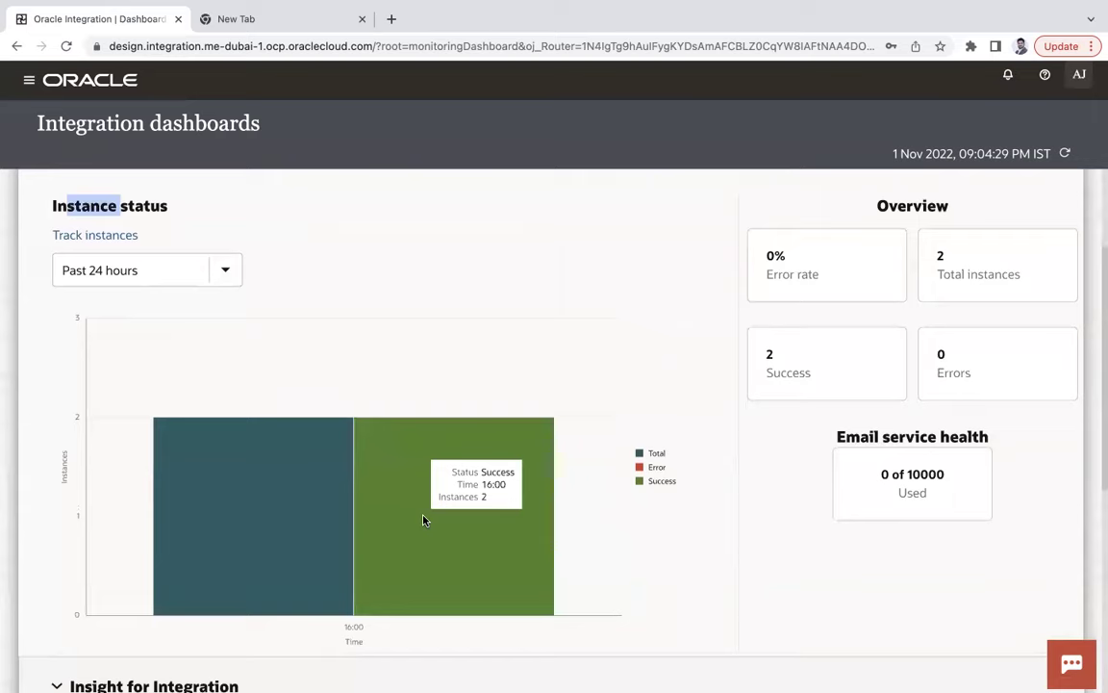
mouse_move(286, 514)
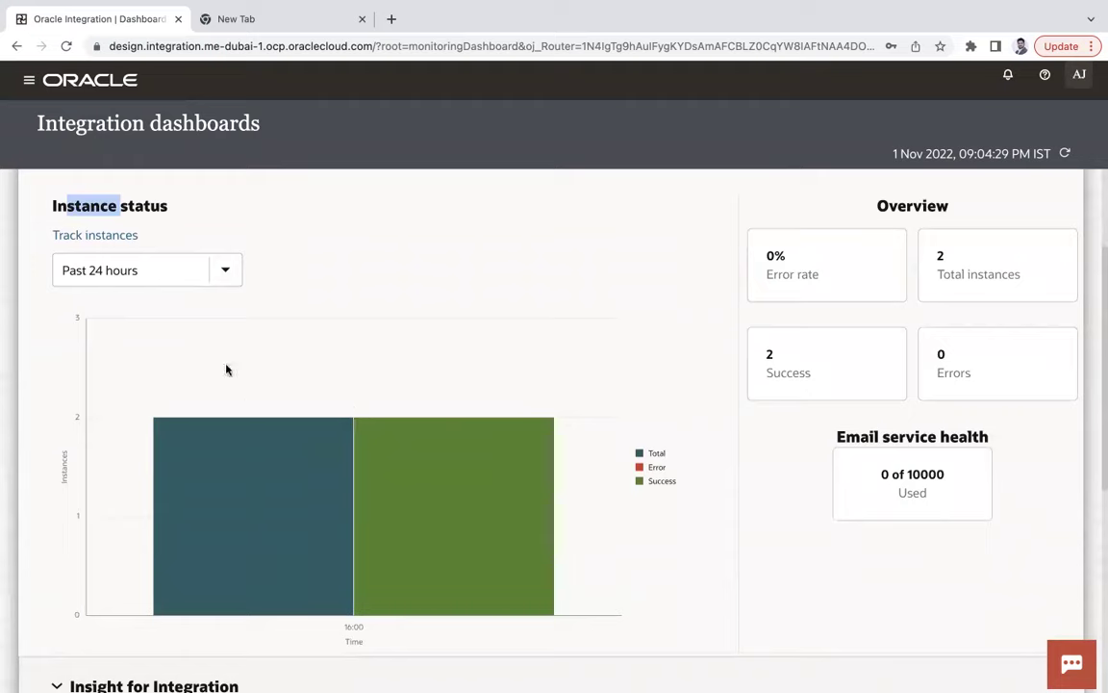
click(226, 273)
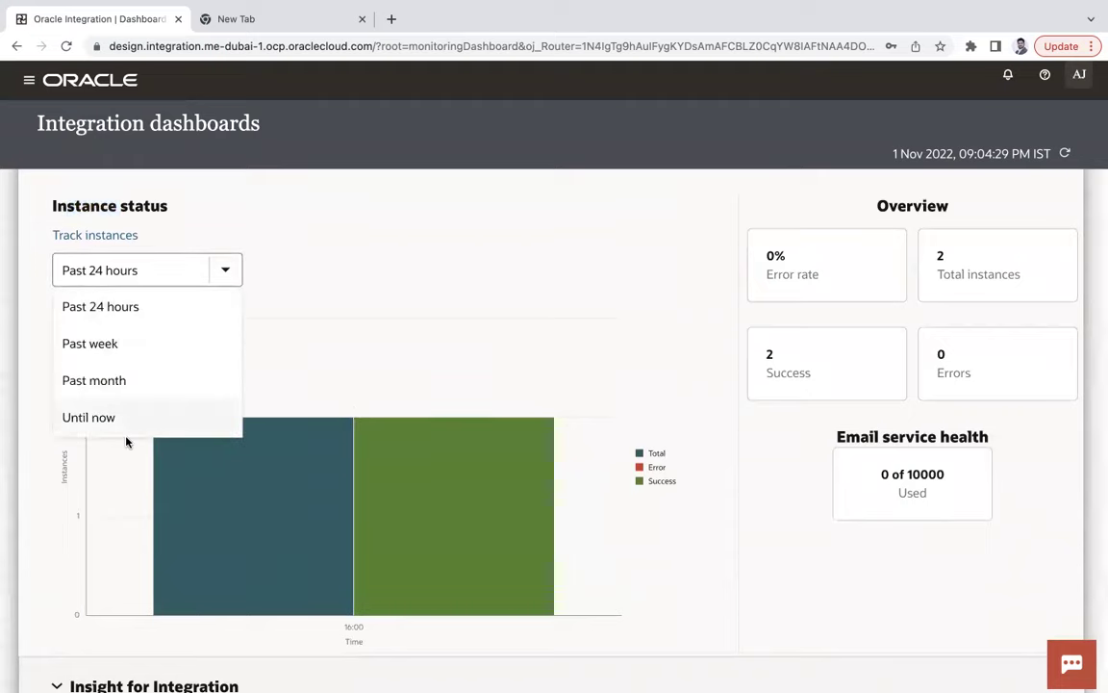
click(113, 384)
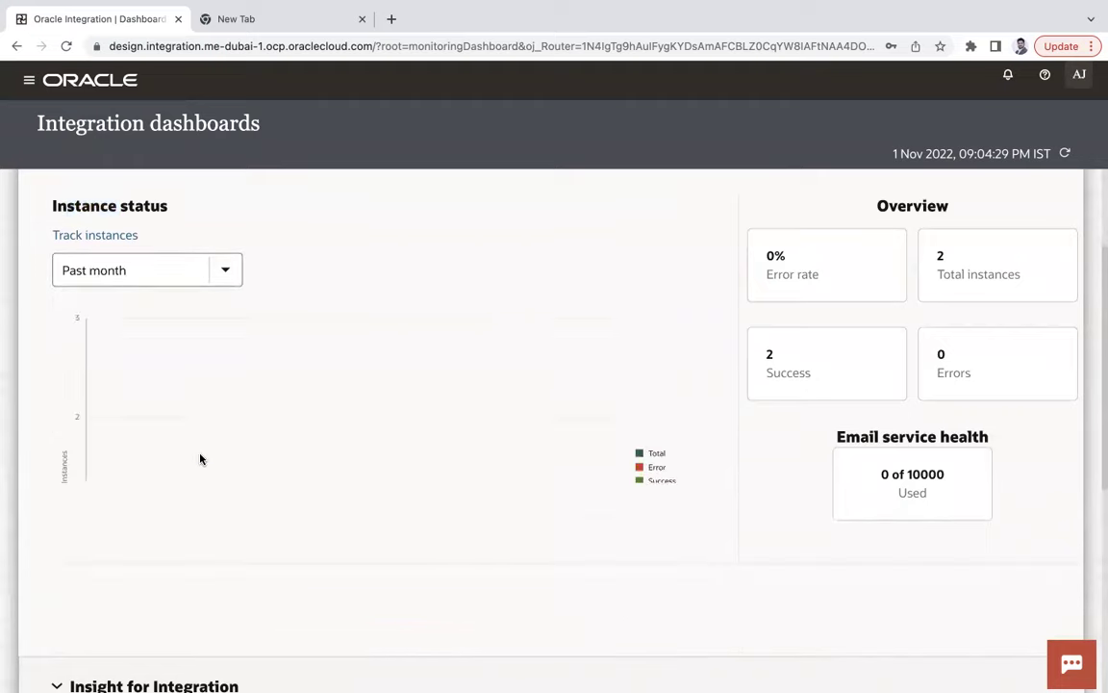
click(228, 270)
click(136, 347)
click(219, 268)
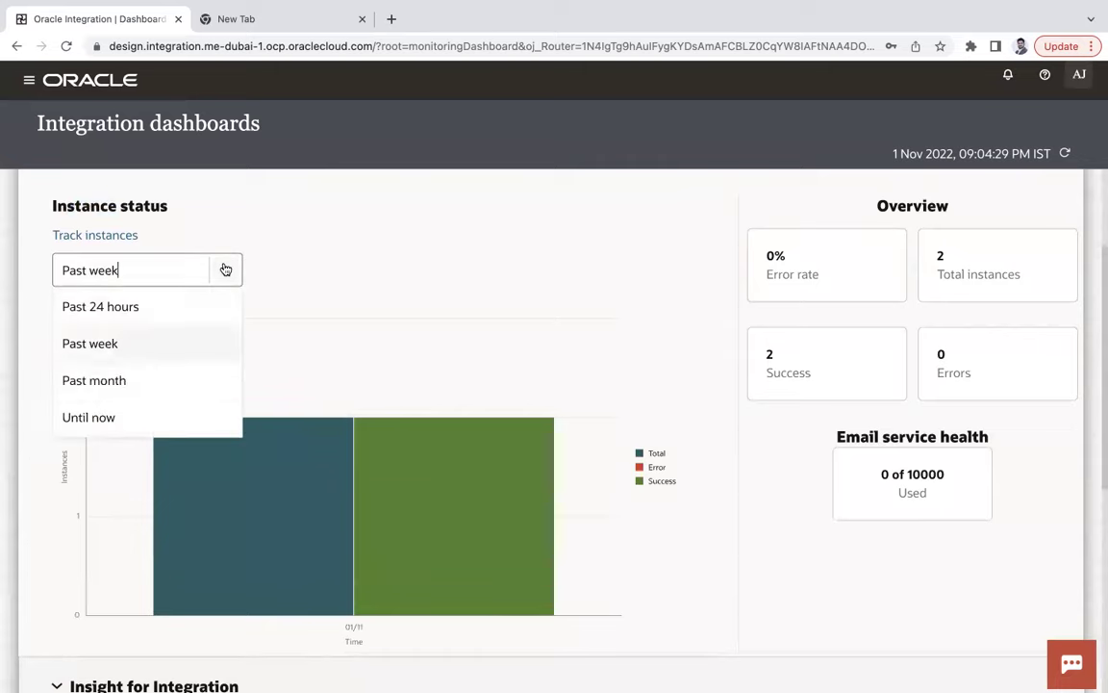
click(160, 416)
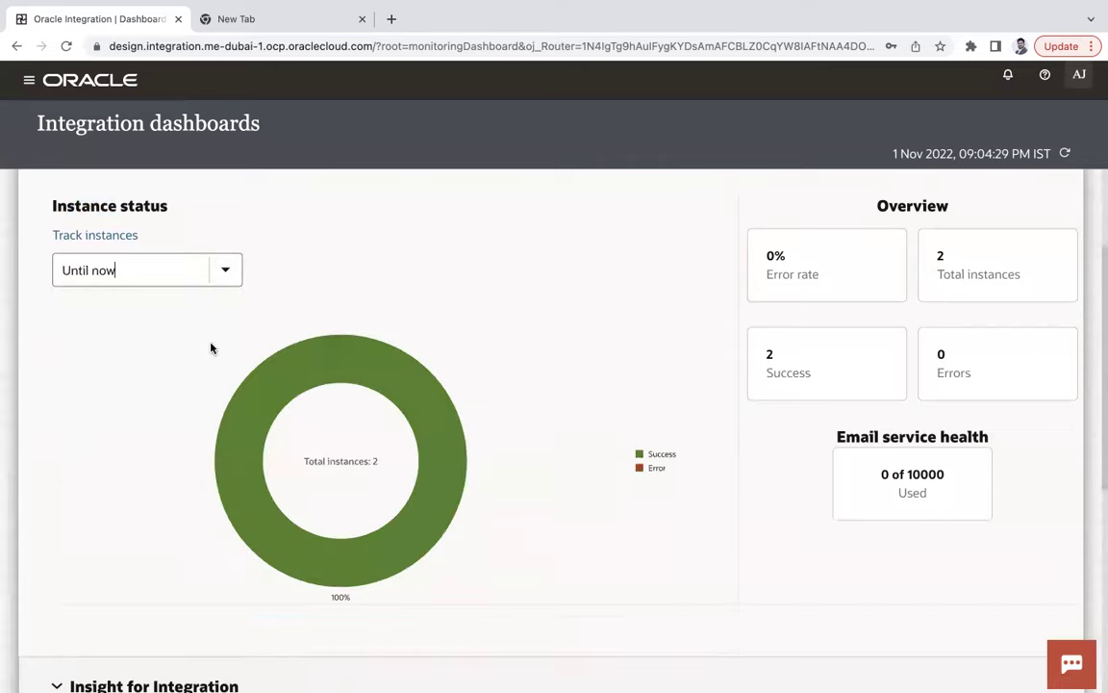
click(224, 273)
click(116, 310)
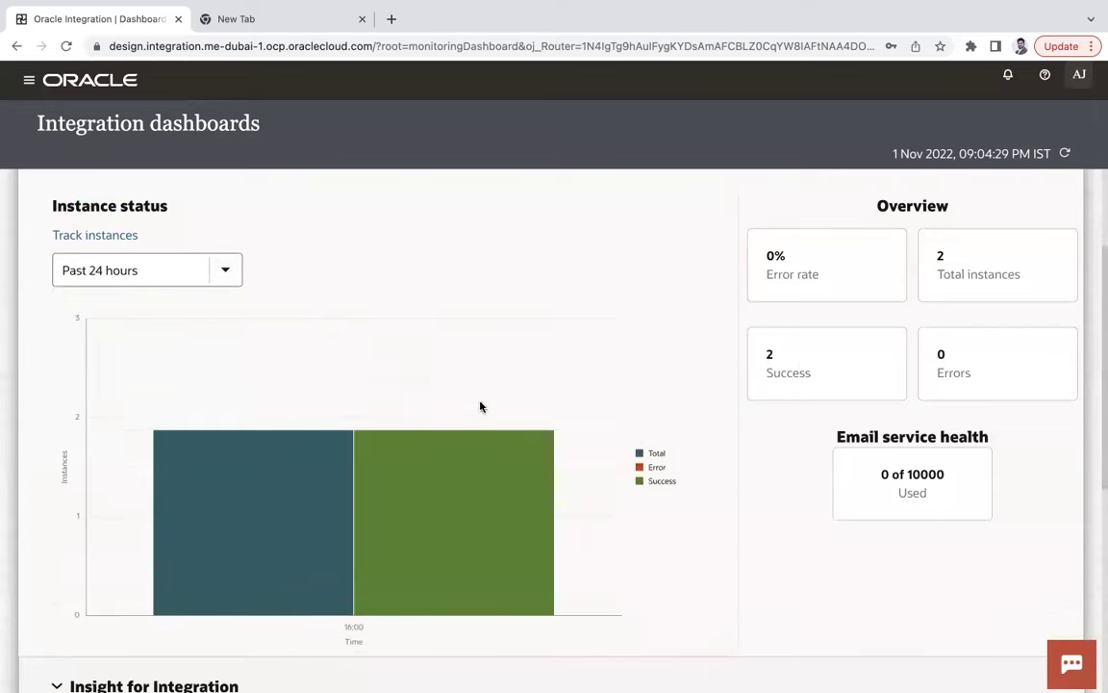
Show the Active integrations, Unavailable agents and Design time metrics cards.
scroll(801, 366, up, 2)
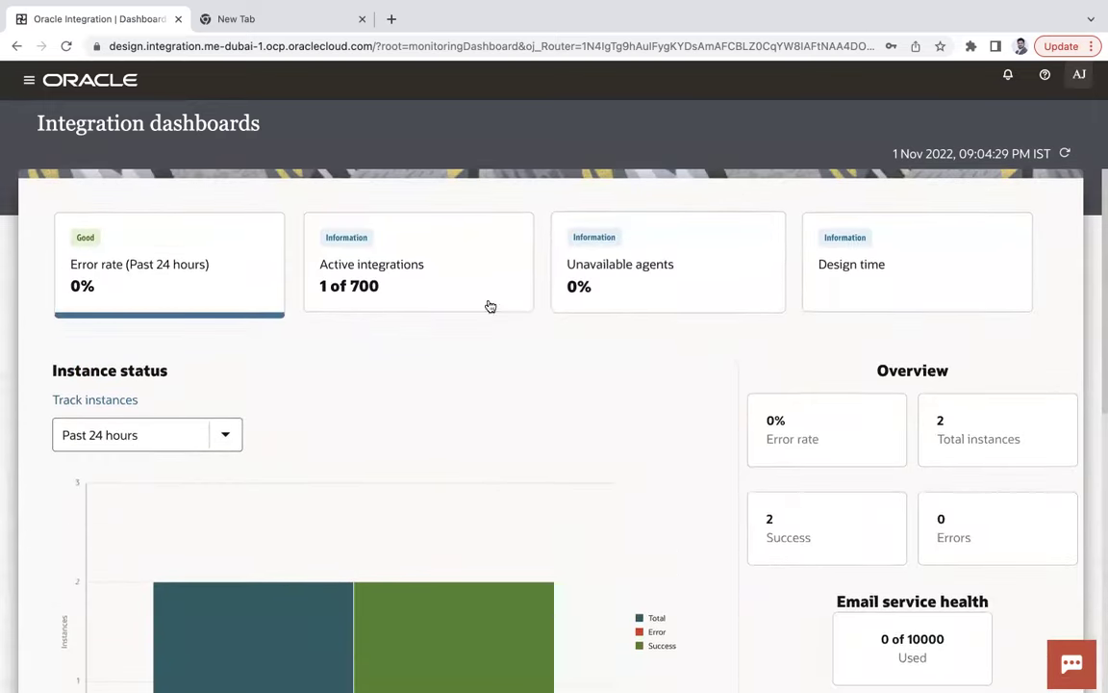
click(407, 271)
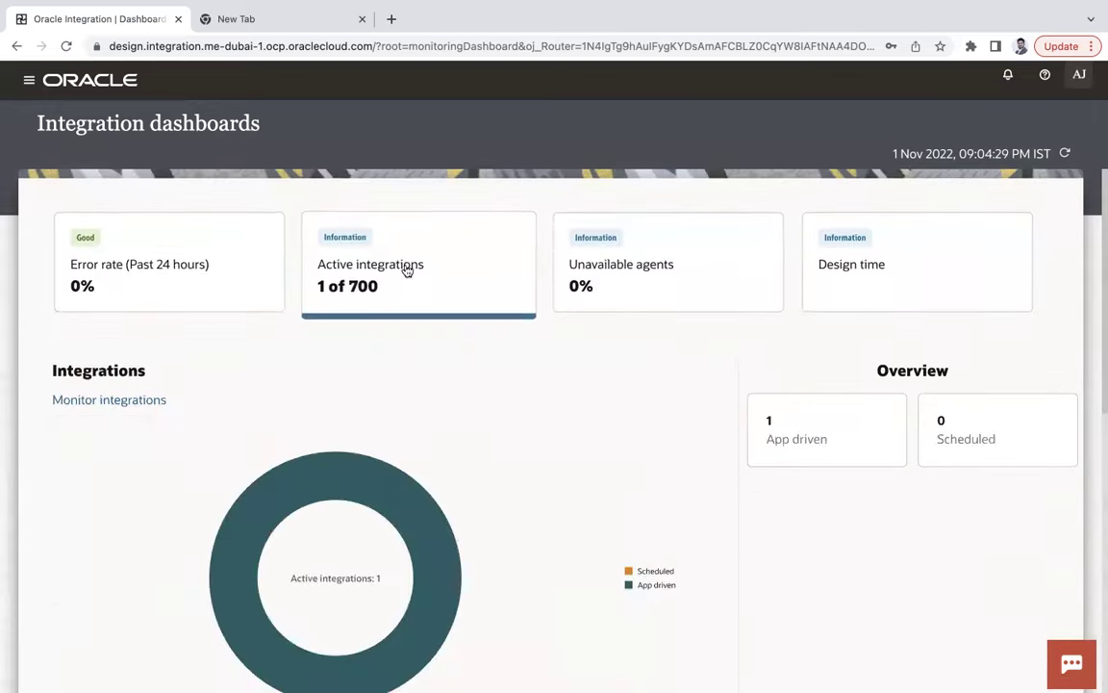
click(594, 259)
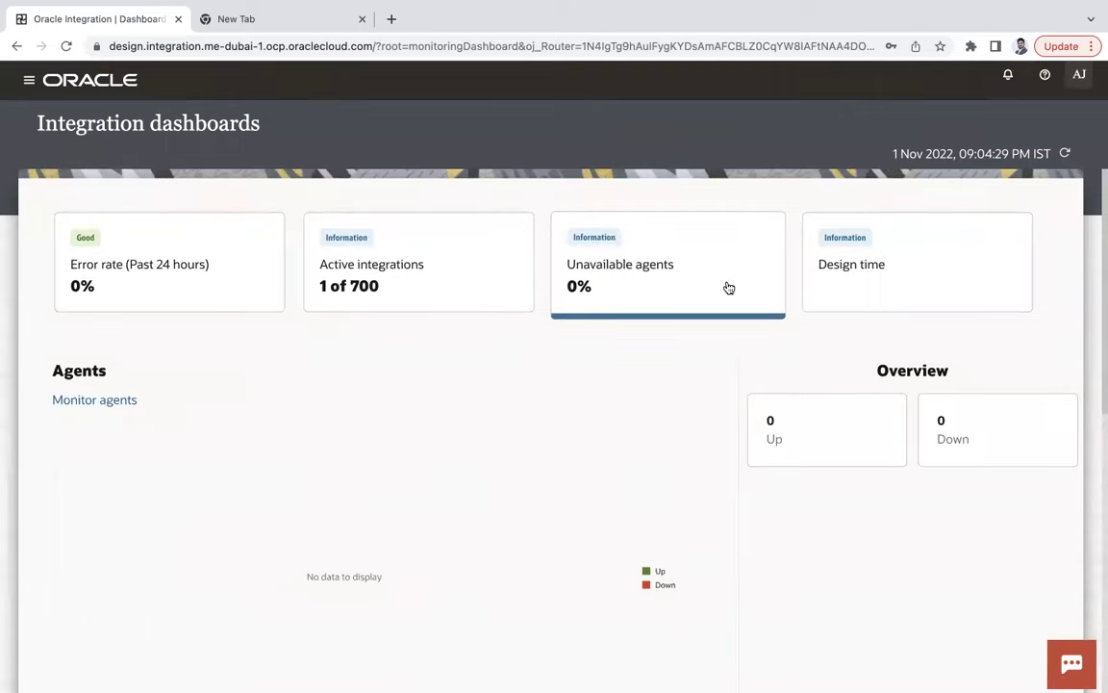
click(861, 285)
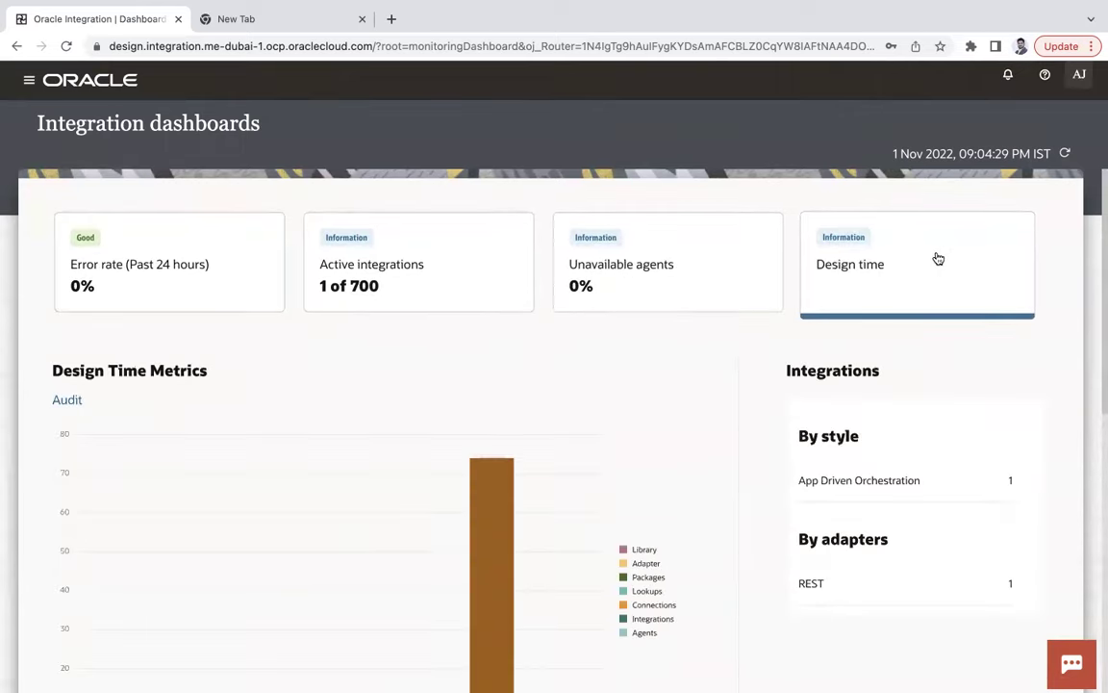
scroll(866, 317, down, 1)
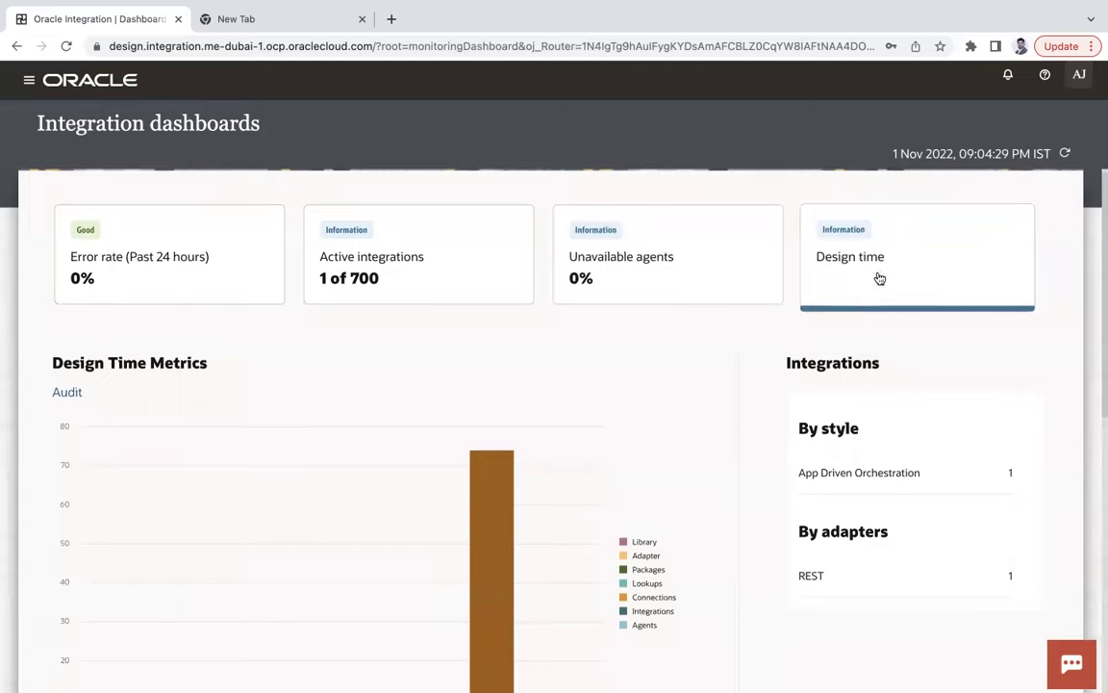
scroll(654, 356, down, 2)
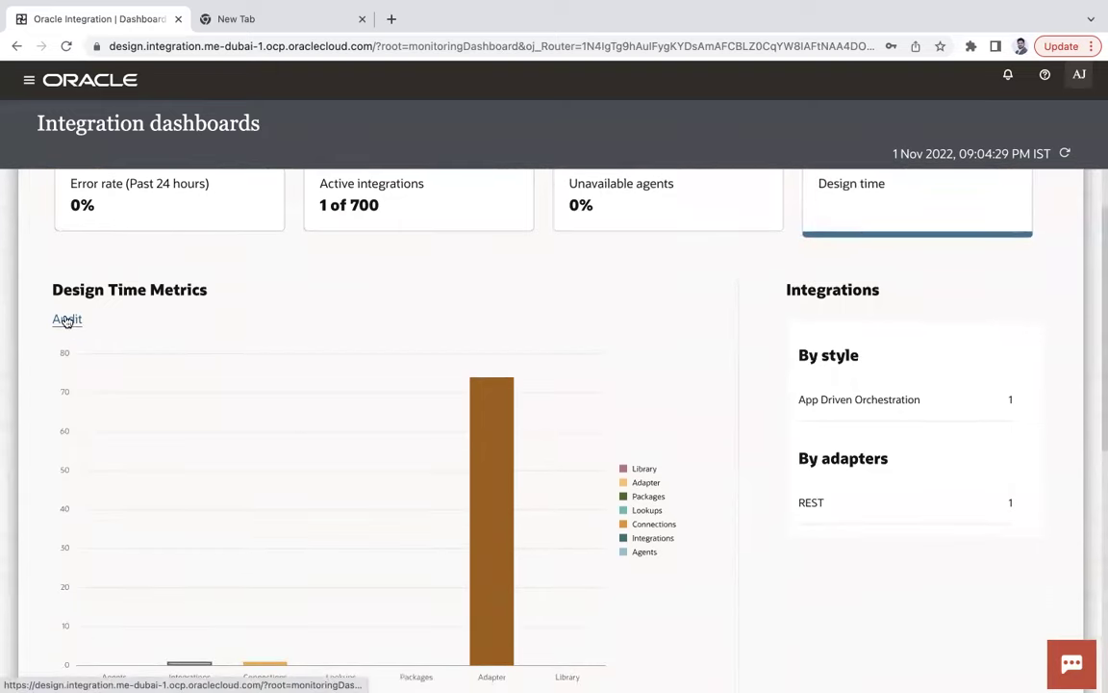
scroll(106, 334, down, 1)
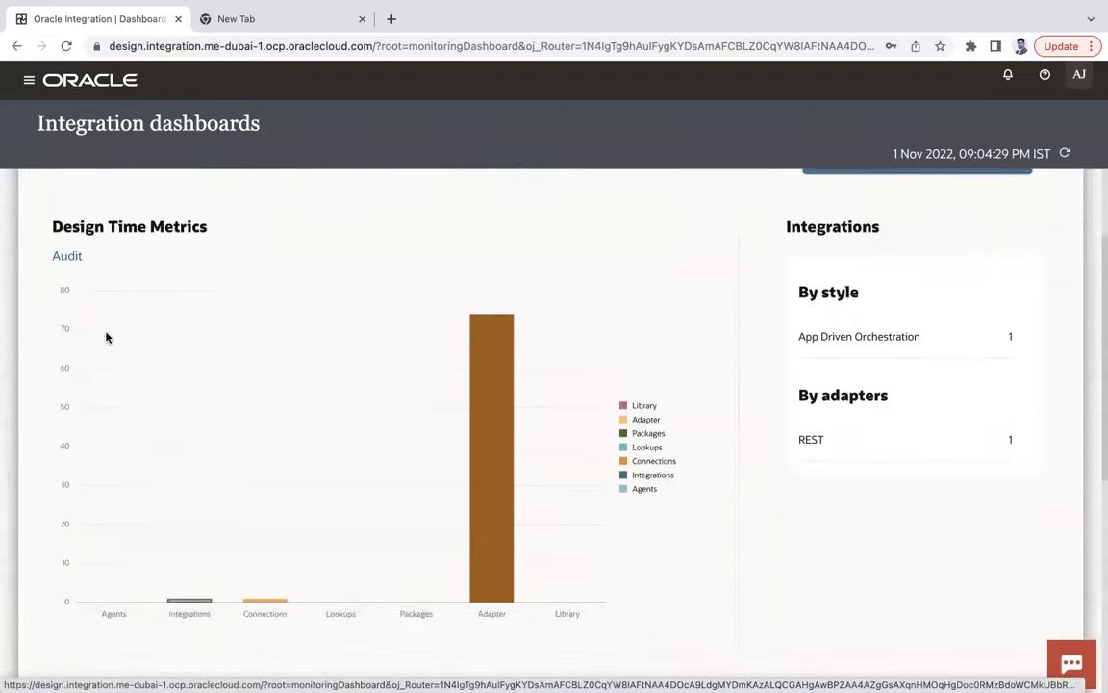
mouse_move(493, 593)
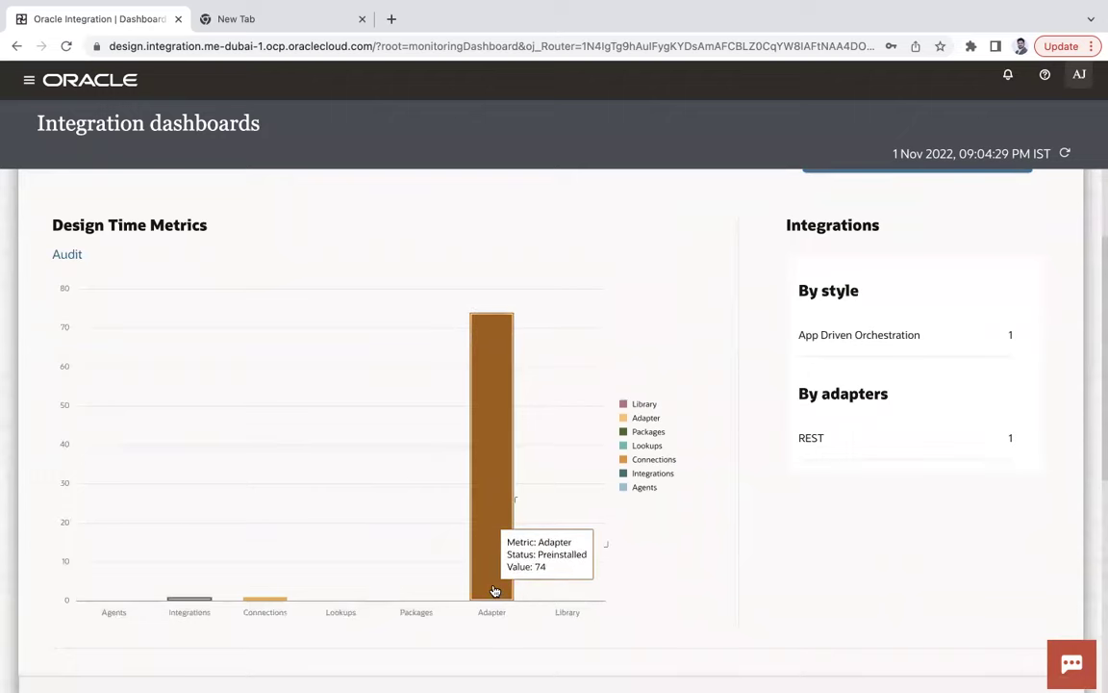
mouse_move(258, 599)
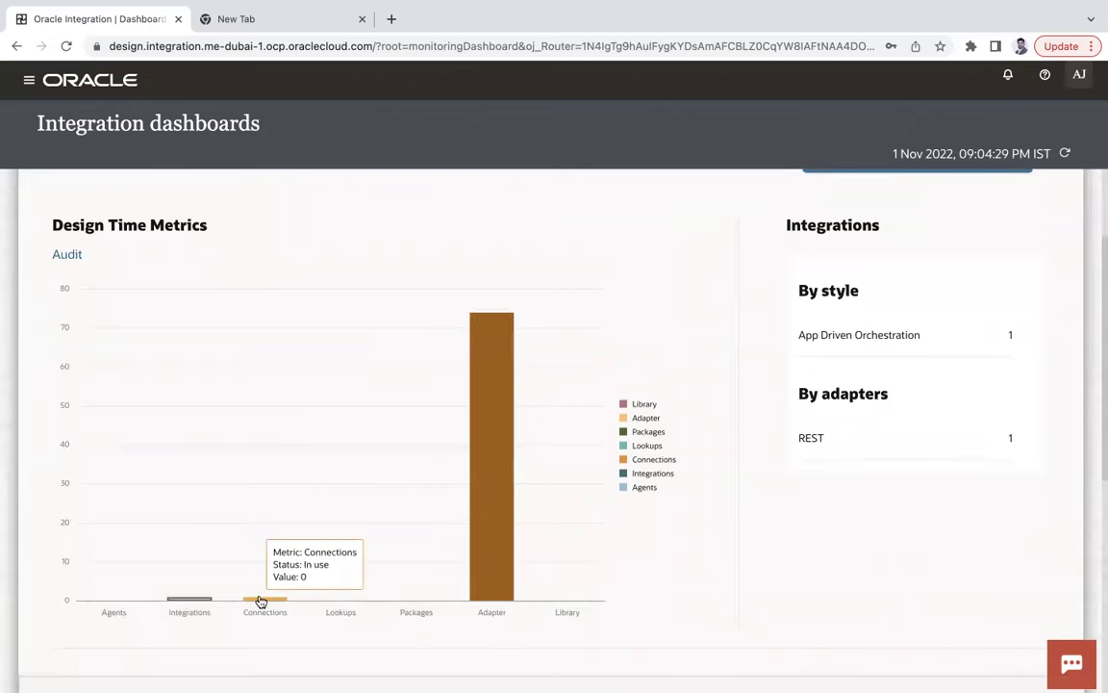
mouse_move(204, 602)
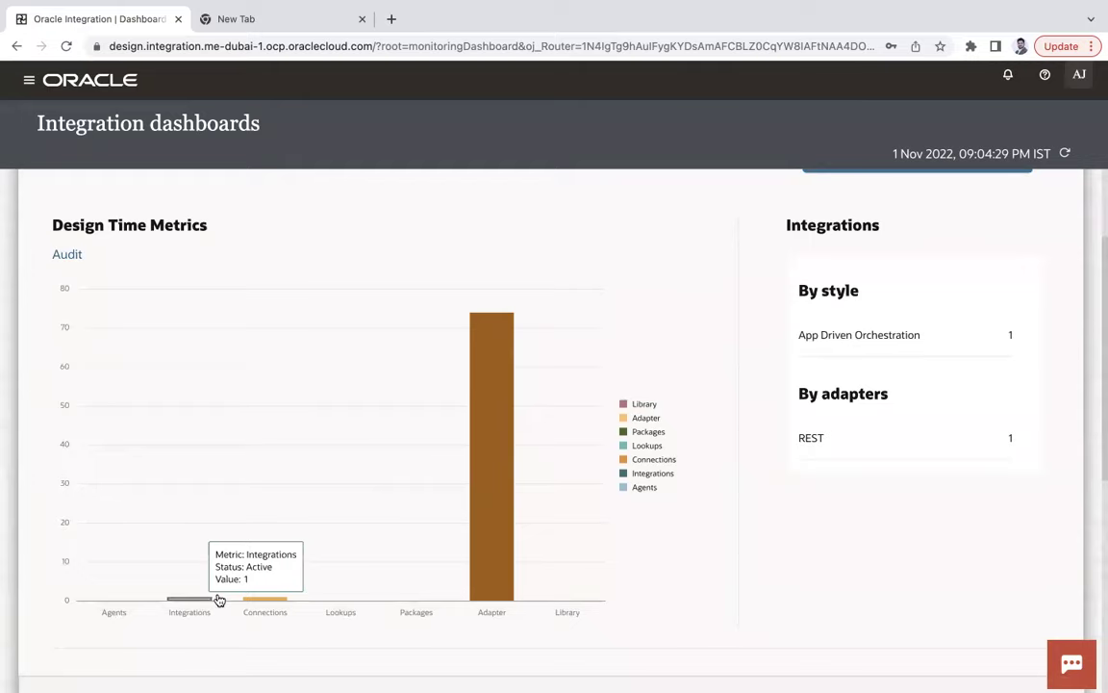
mouse_move(485, 460)
scroll(821, 524, up, 2)
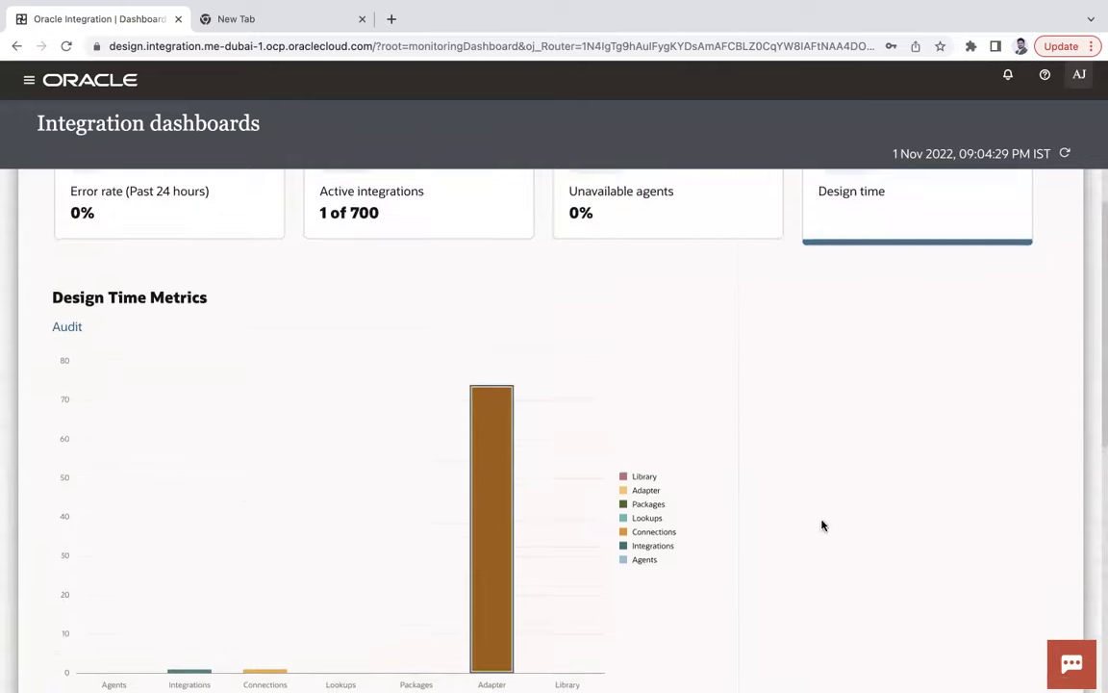
scroll(742, 594, down, 3)
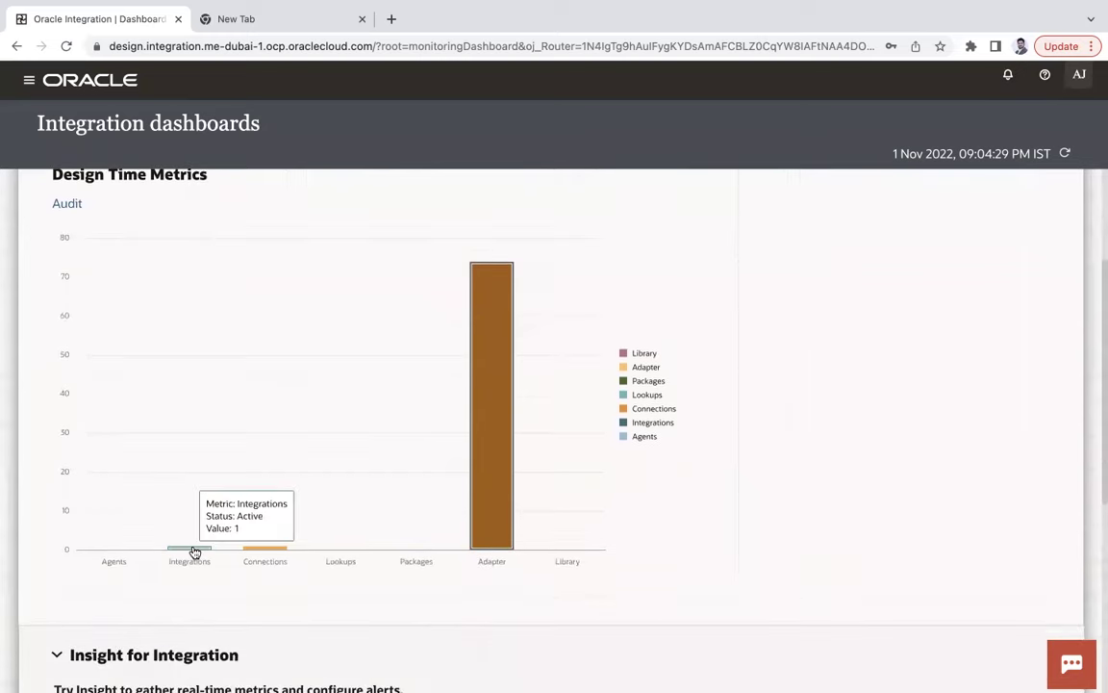
click(193, 553)
scroll(875, 452, up, 1)
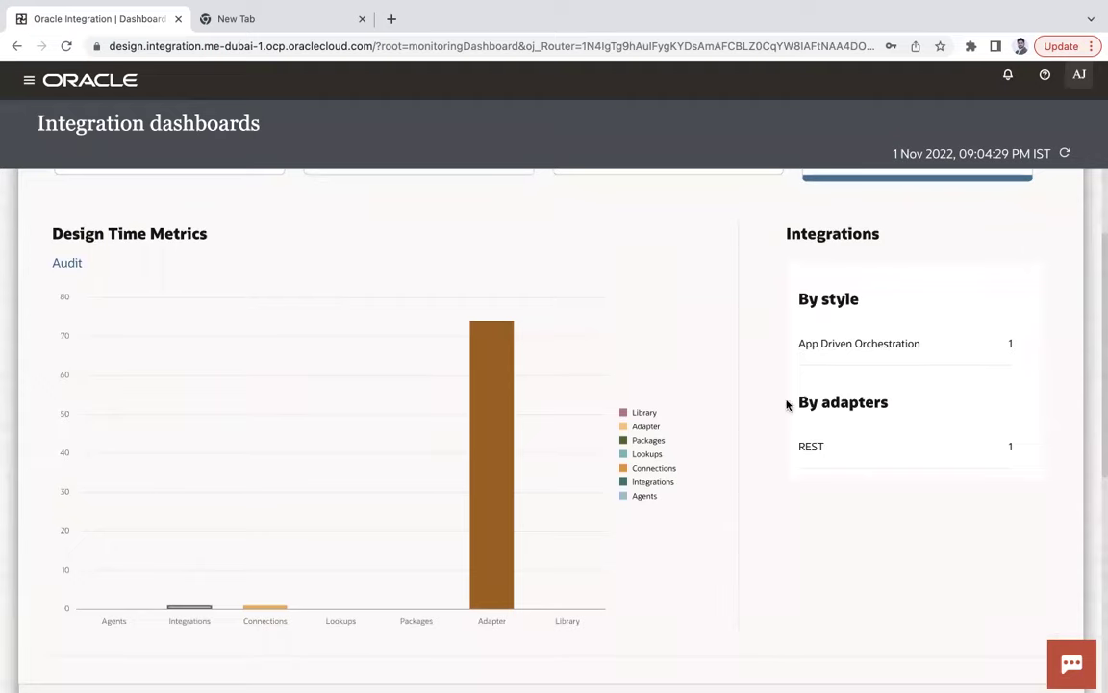
scroll(787, 406, up, 1)
click(79, 323)
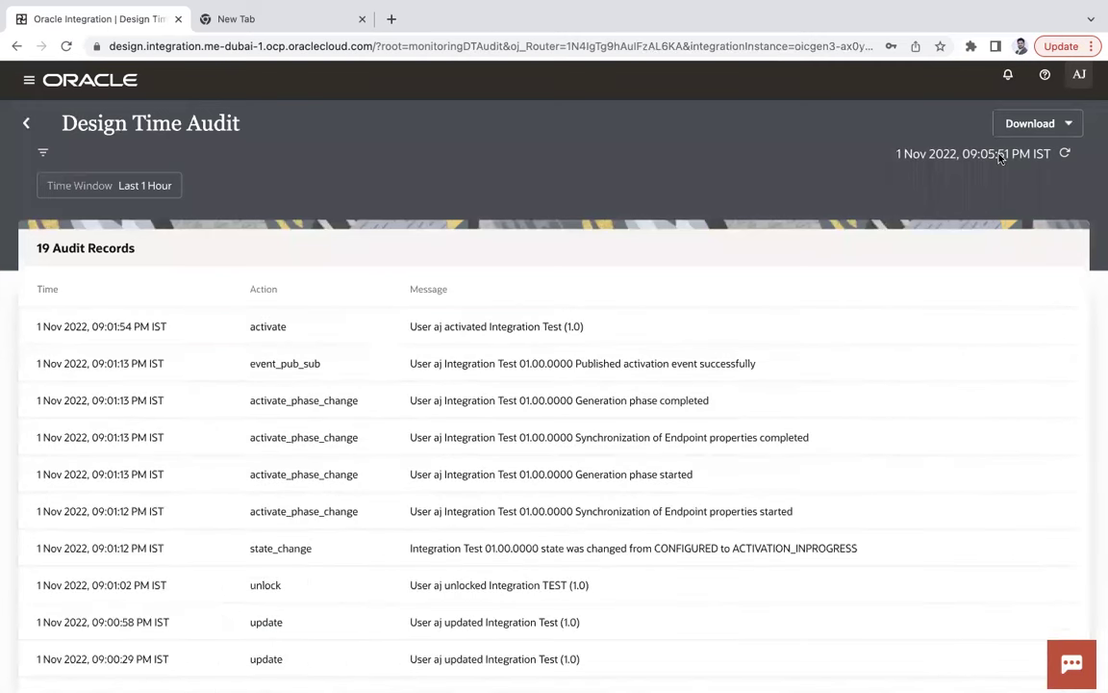
click(1046, 131)
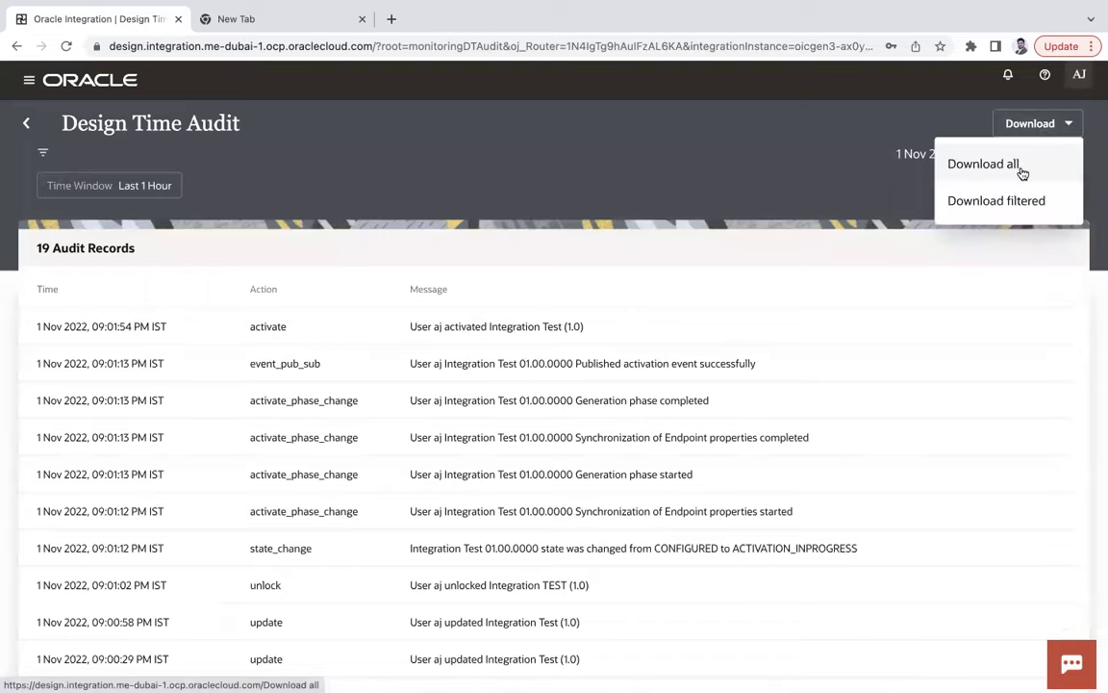
click(26, 124)
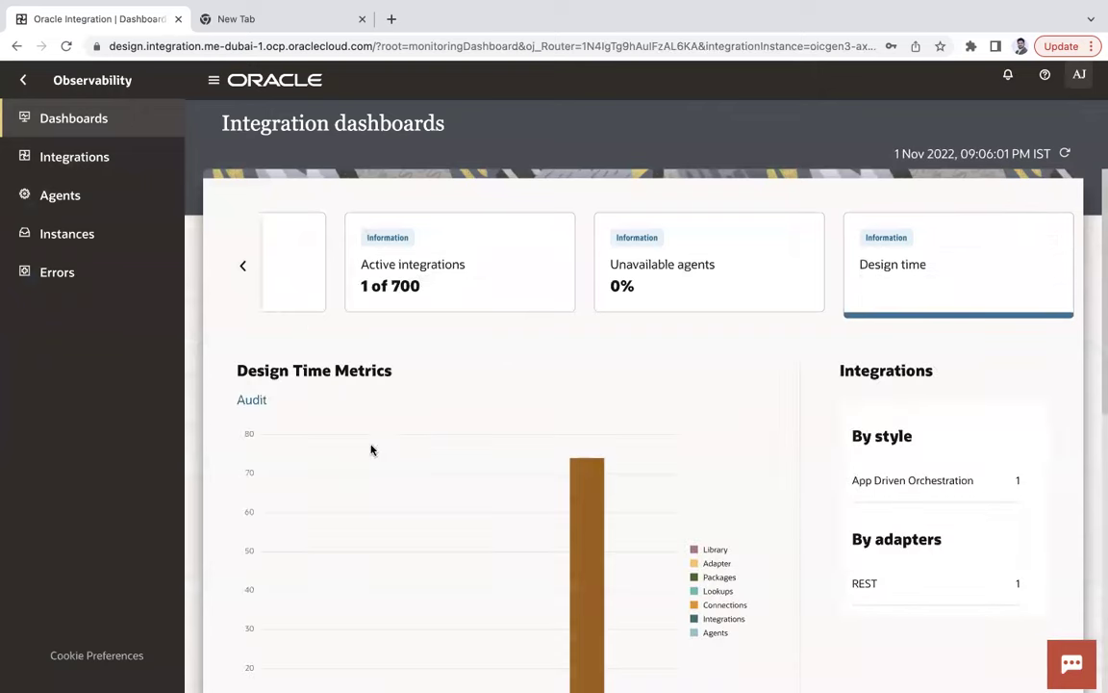
Show the Error rate card's instance status and scroll around the widened dashboard.
click(242, 265)
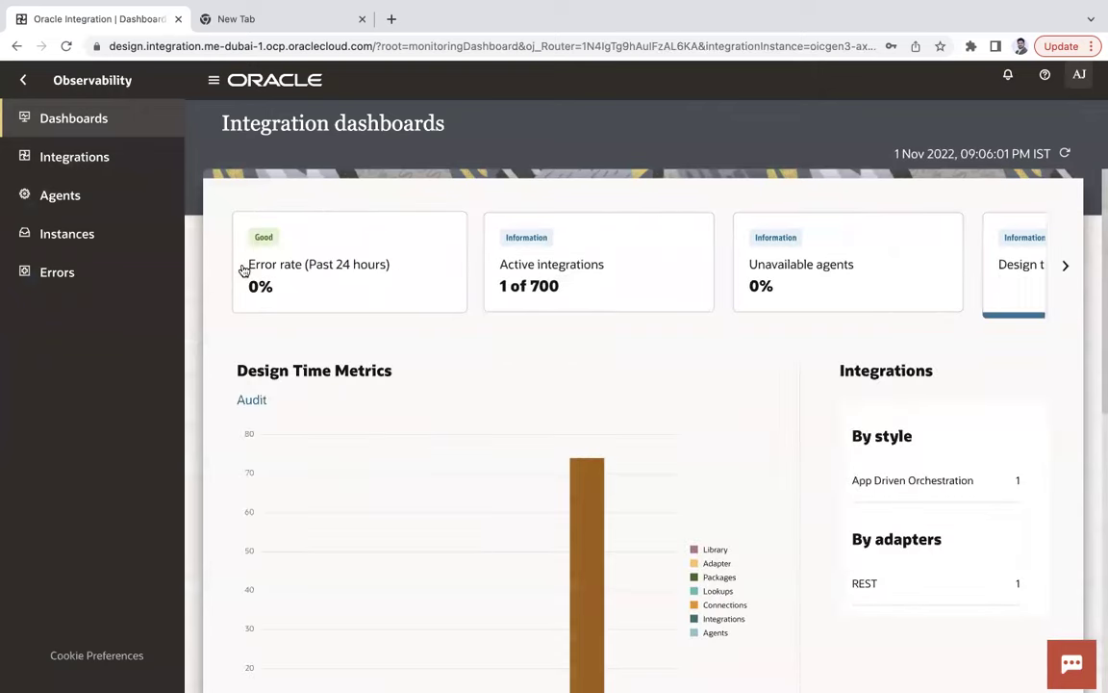
click(343, 269)
click(213, 80)
scroll(737, 413, down, 3)
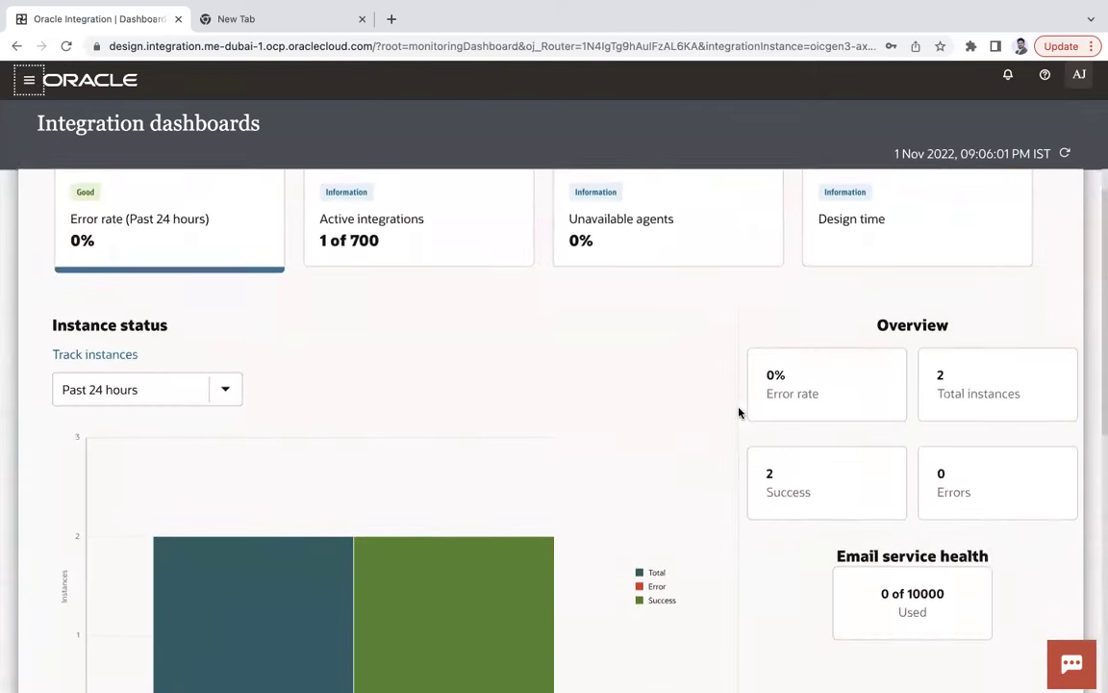
scroll(660, 511, down, 5)
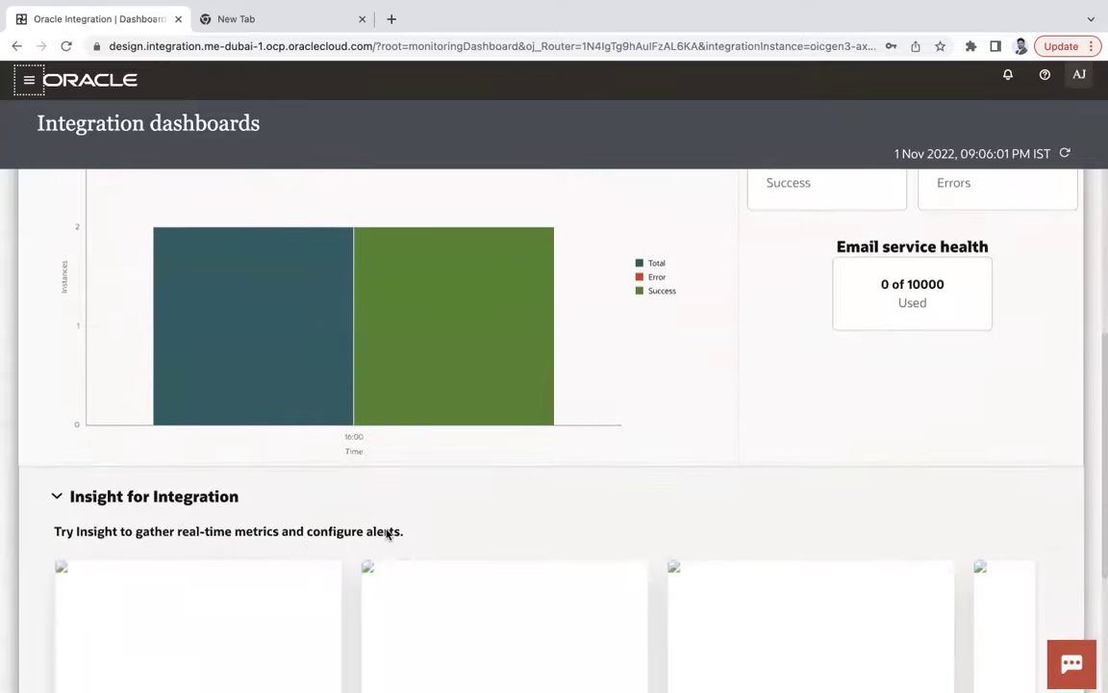
scroll(497, 493, right, 2)
scroll(497, 493, left, 2)
scroll(878, 452, right, 3)
scroll(878, 451, left, 2)
scroll(847, 446, up, 6)
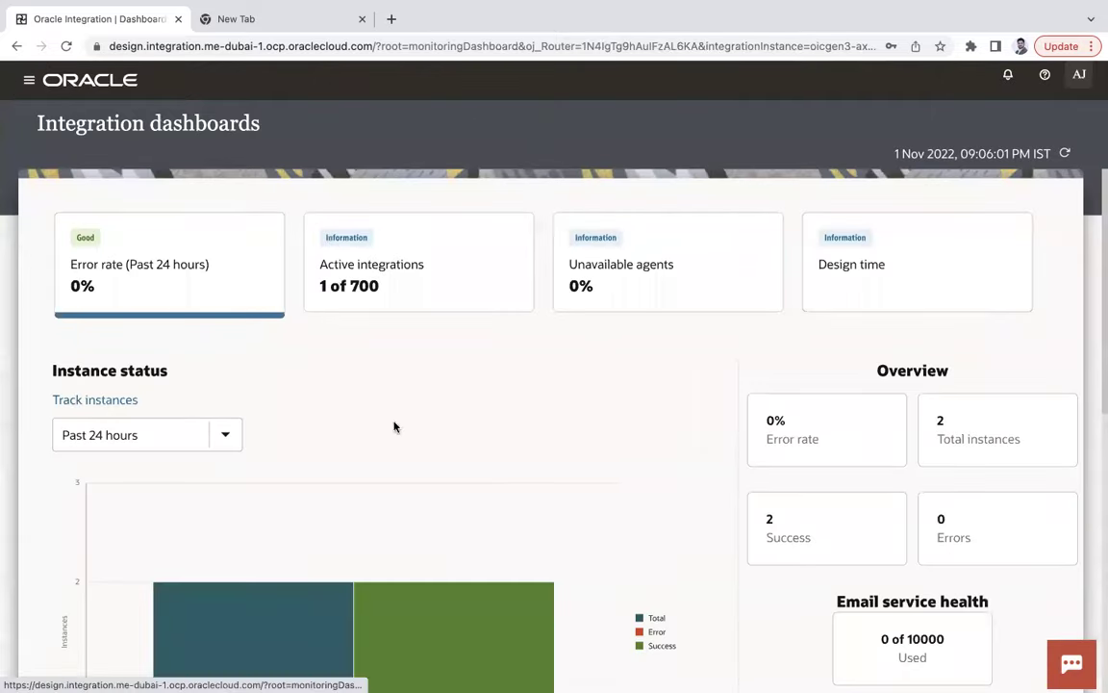
scroll(1058, 452, down, 2)
scroll(614, 384, up, 2)
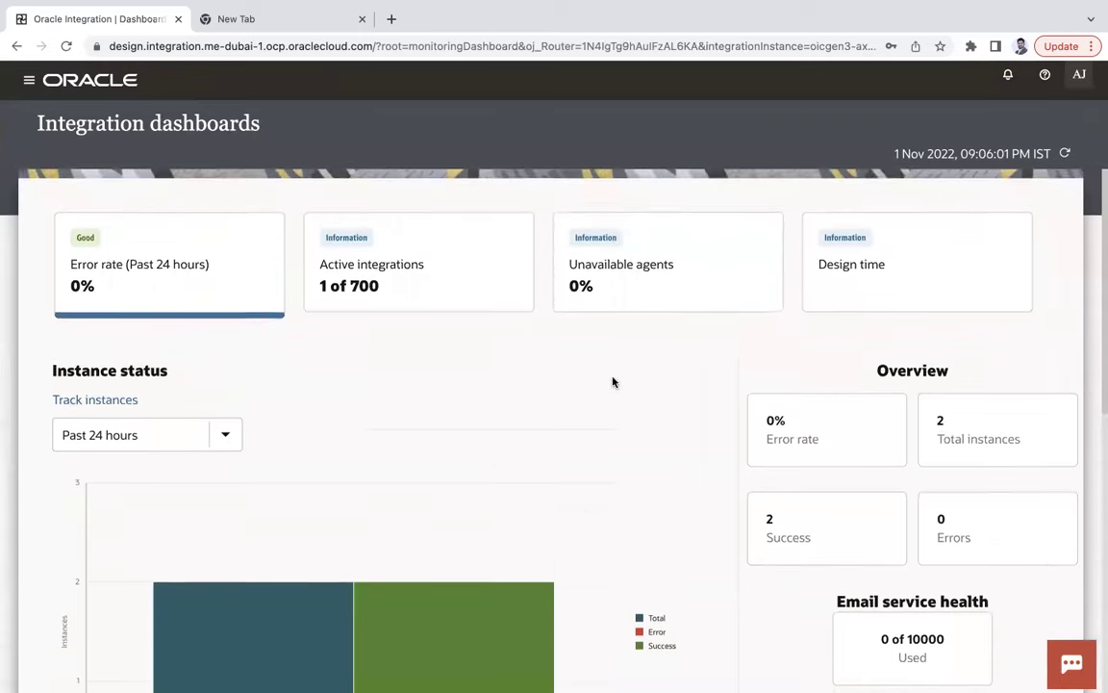
List Test's received instances under Observability > Integrations and view the first instance's activity stream.
click(29, 79)
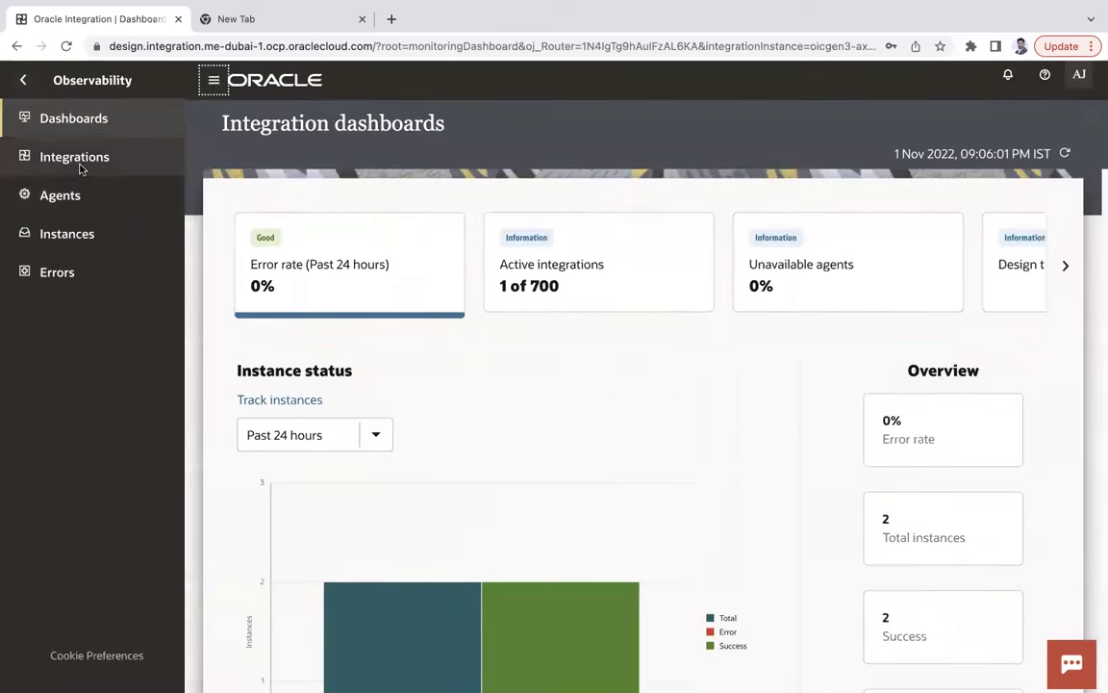
click(77, 159)
click(212, 80)
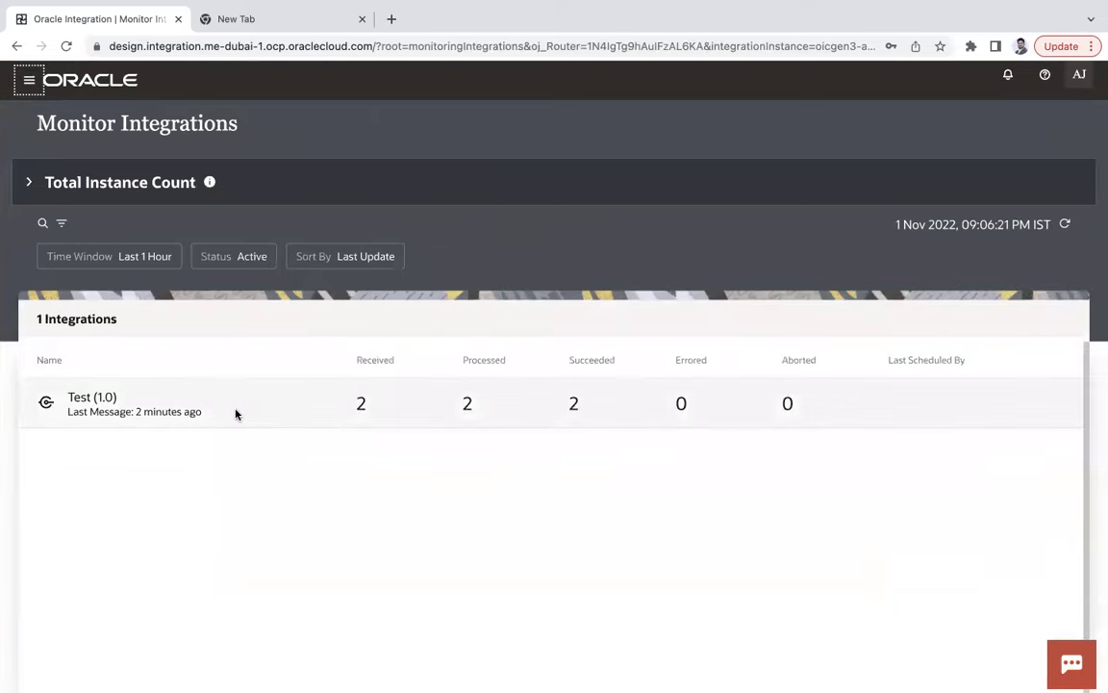
click(363, 406)
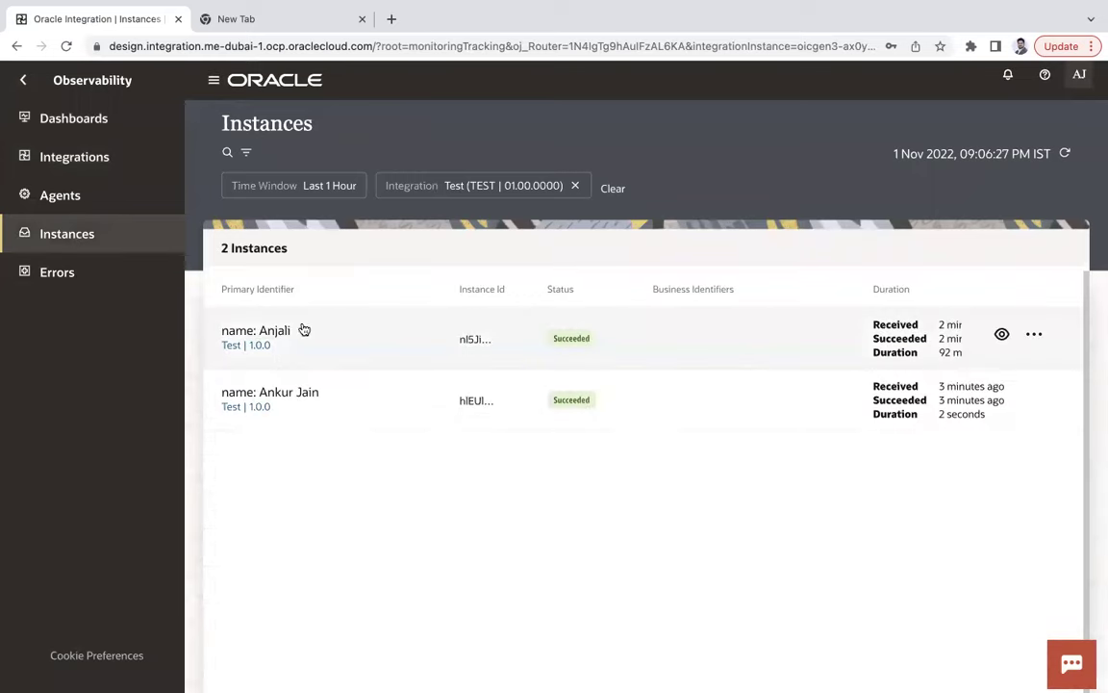
mouse_move(452, 349)
click(1003, 335)
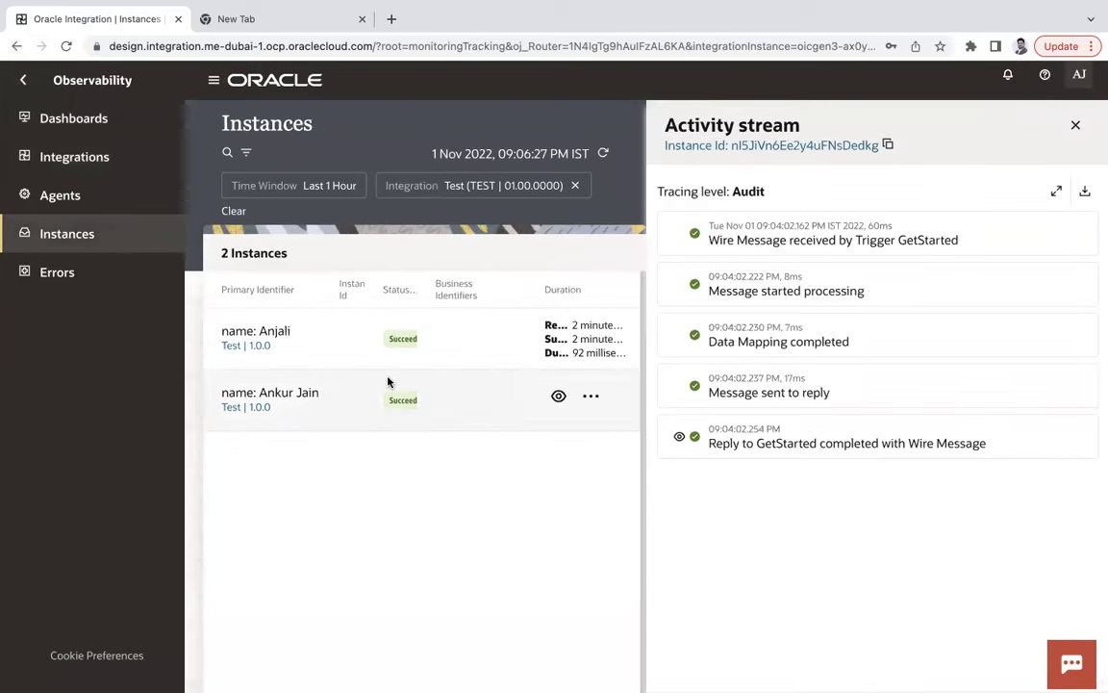
Check the Errors list shows zero errors, then return to the integration dashboards.
click(64, 272)
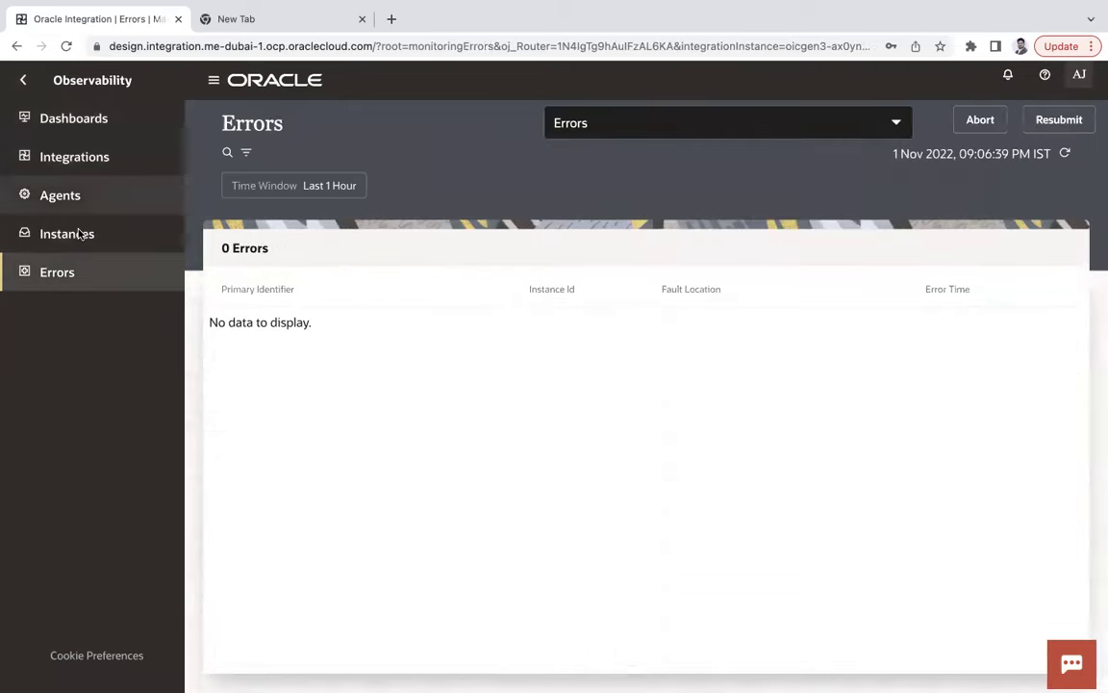
click(96, 118)
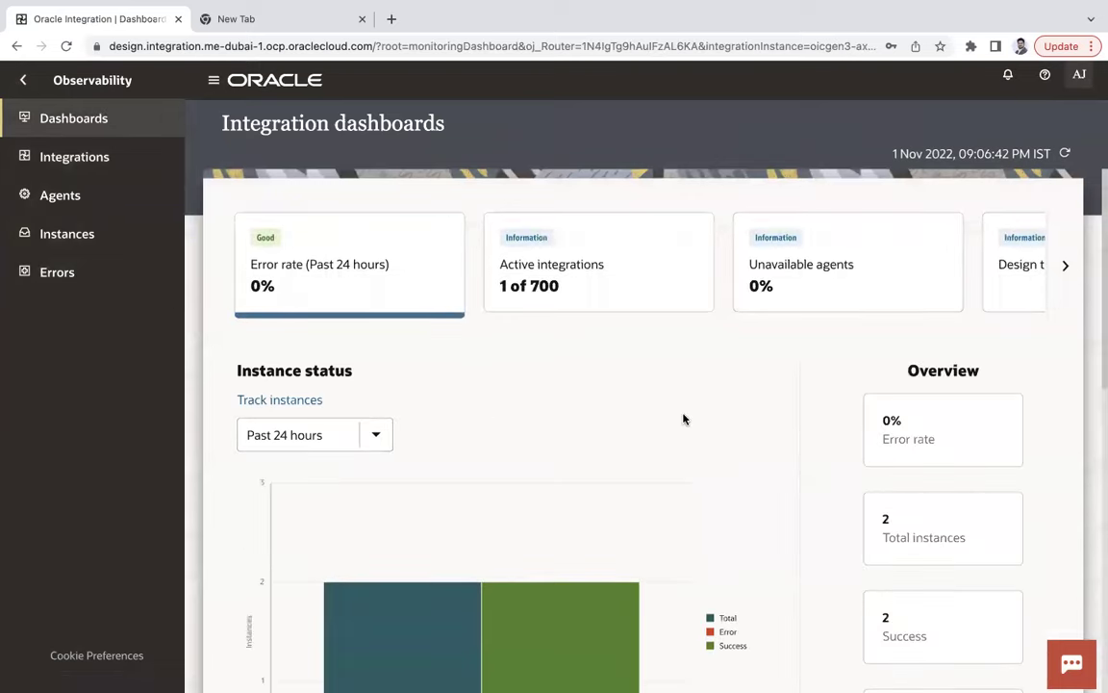
scroll(725, 426, down, 2)
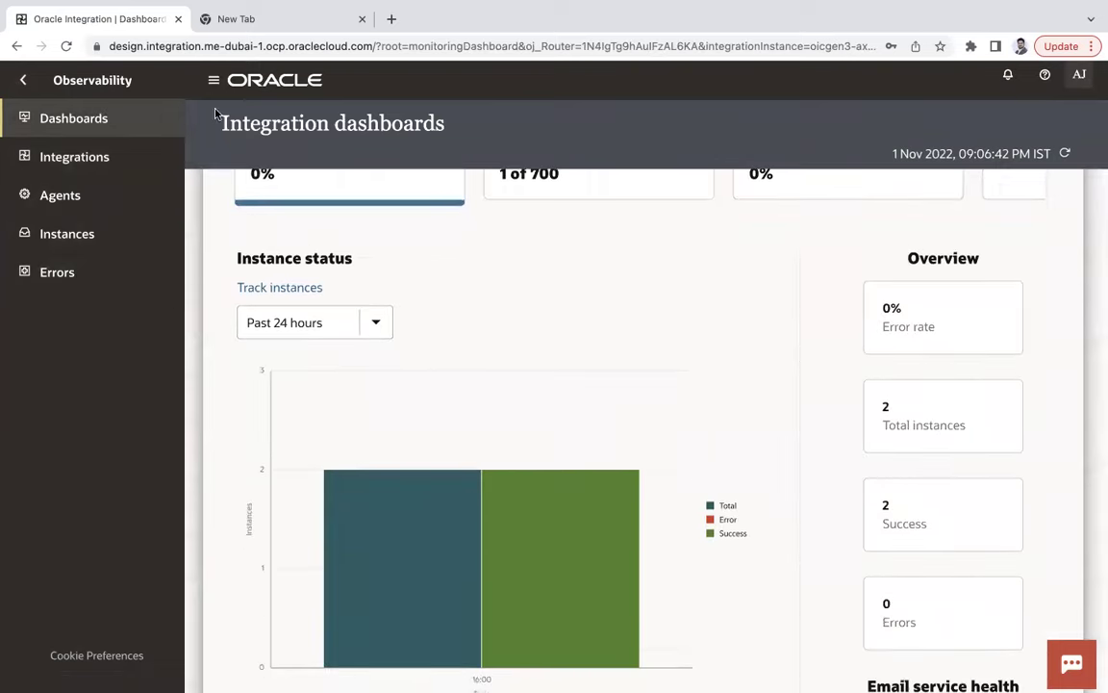
click(214, 80)
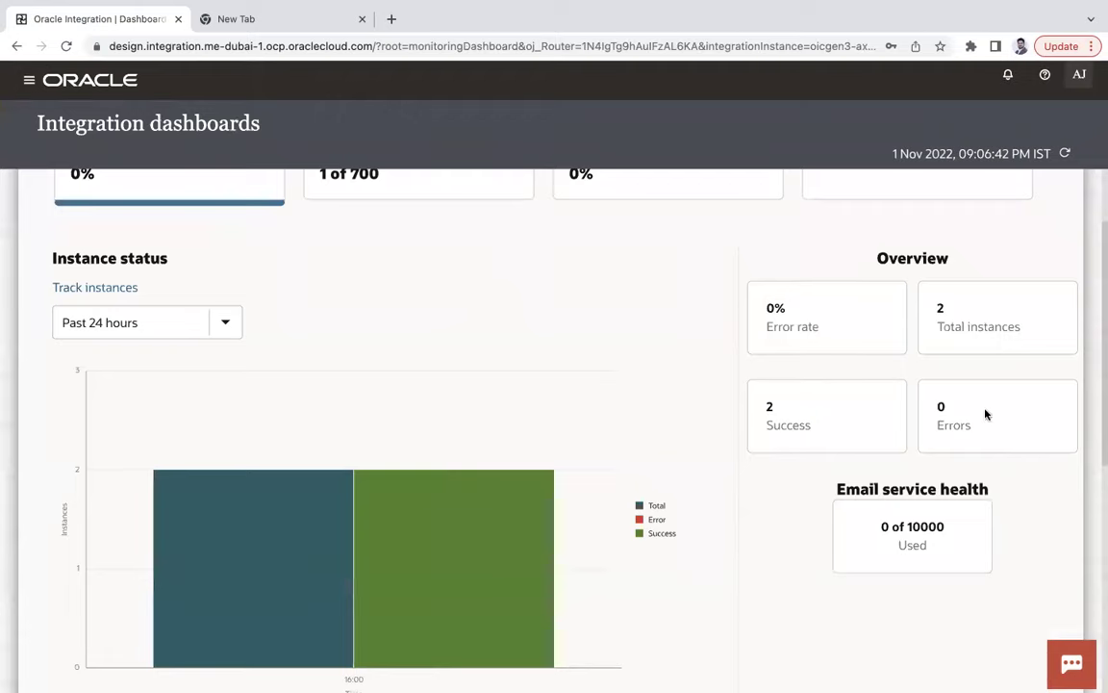
scroll(280, 381, up, 2)
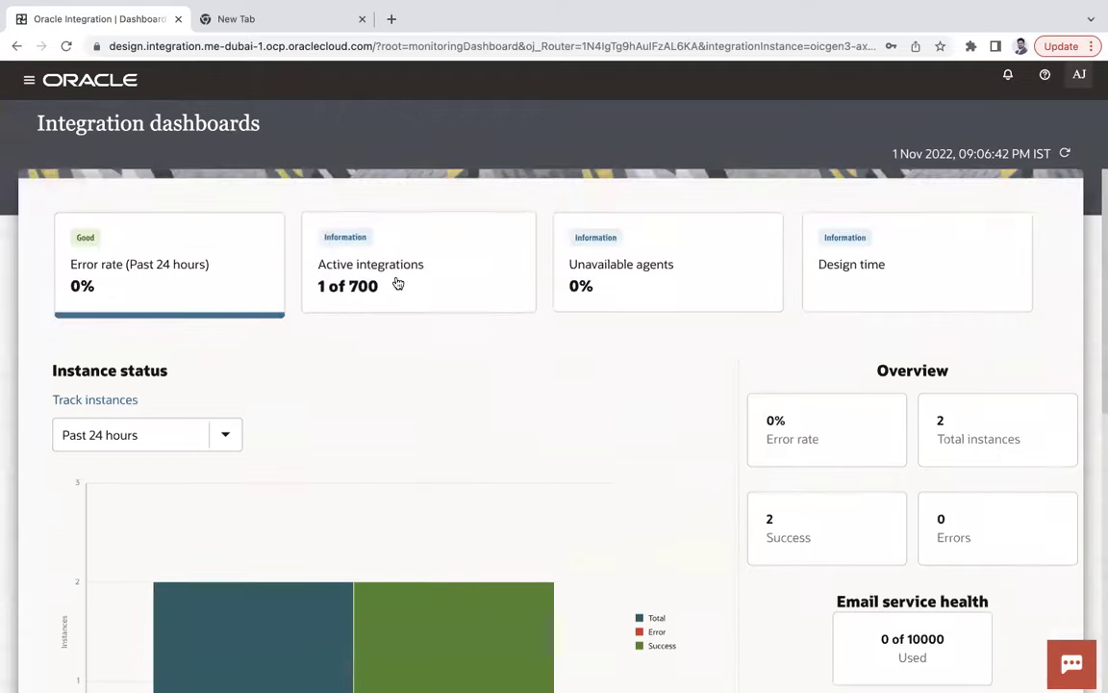
Show the Active integrations, Unavailable agents and Design time metrics cards again.
click(398, 285)
click(623, 287)
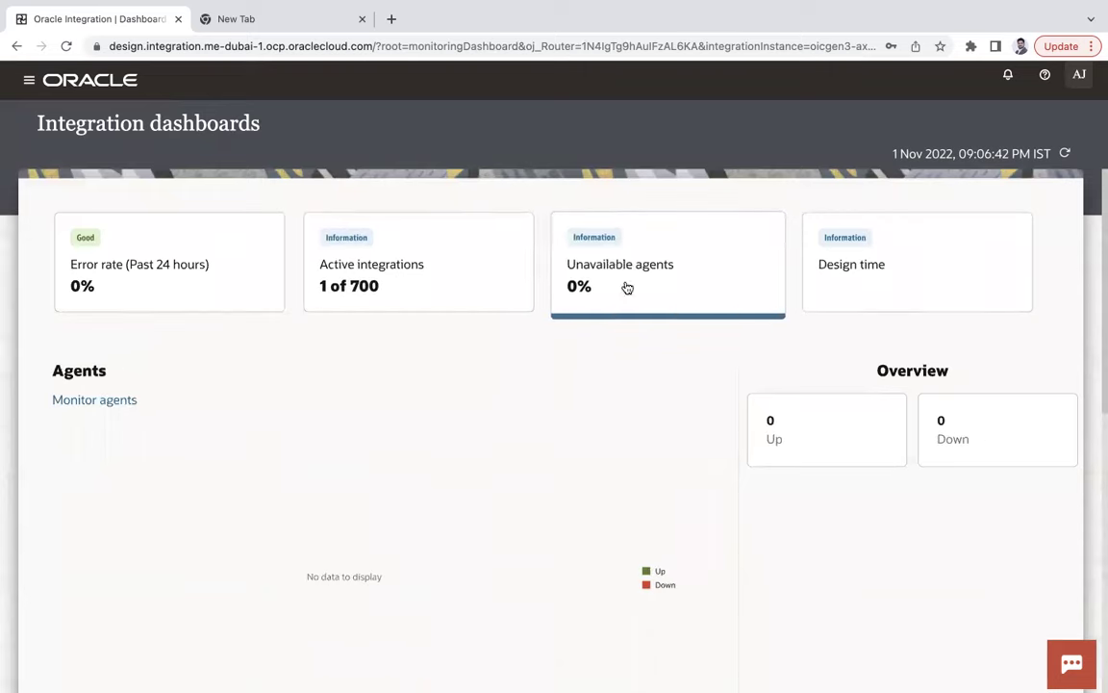
click(853, 285)
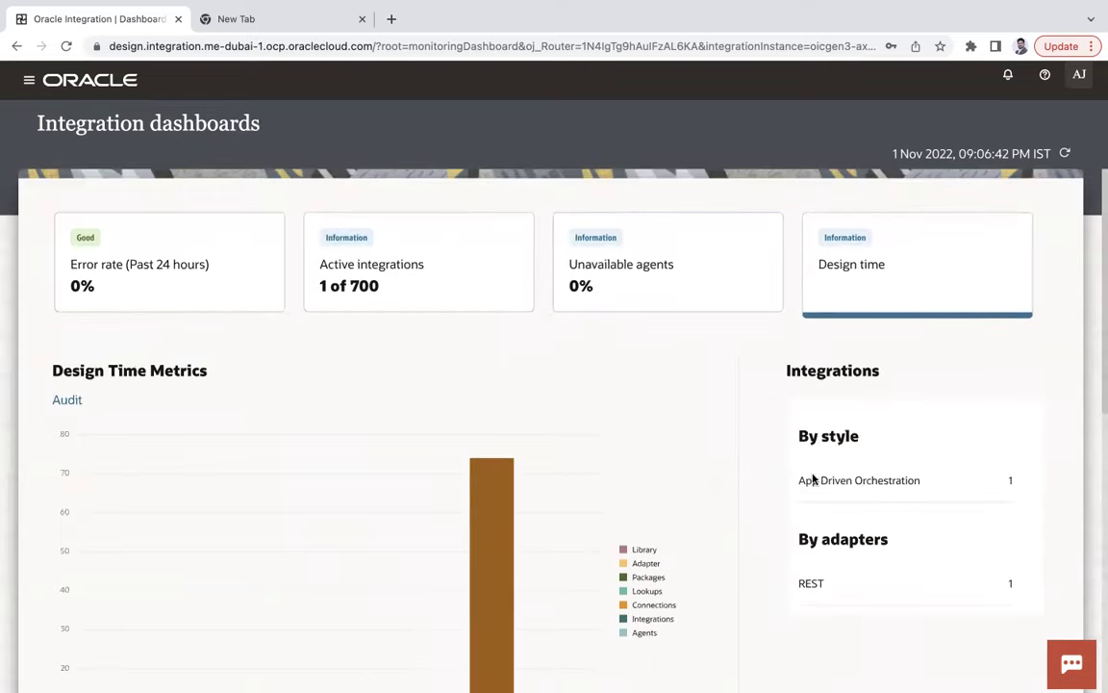
click(29, 81)
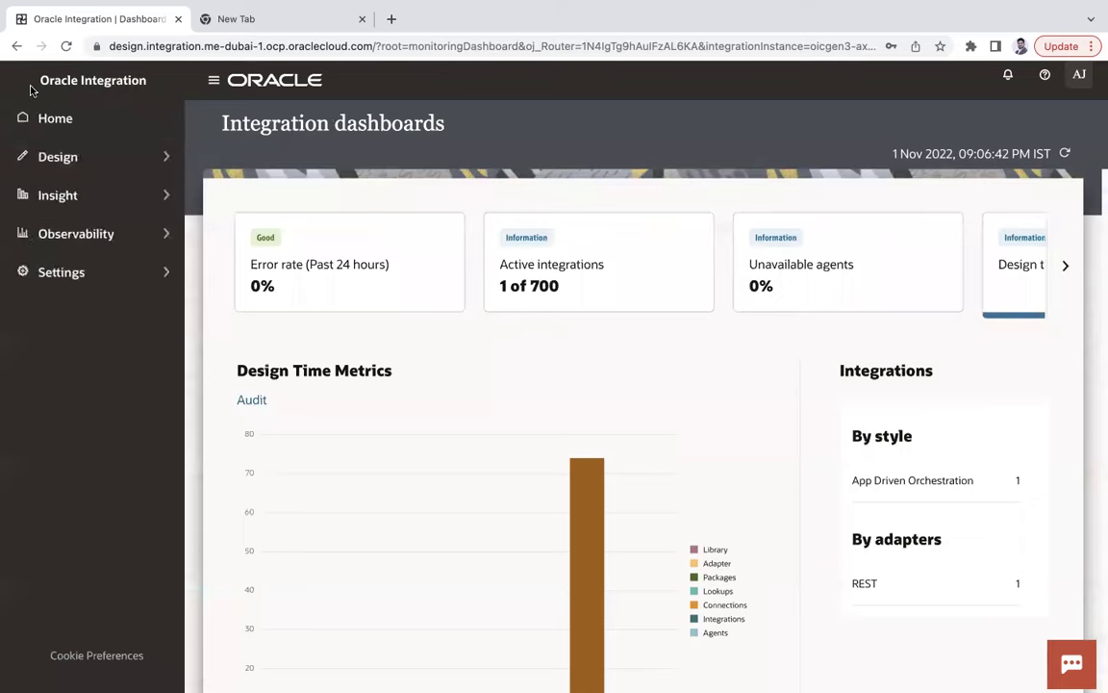
Browse the Notifications, Tracing and Schedule settings, ending on File Server settings.
click(93, 281)
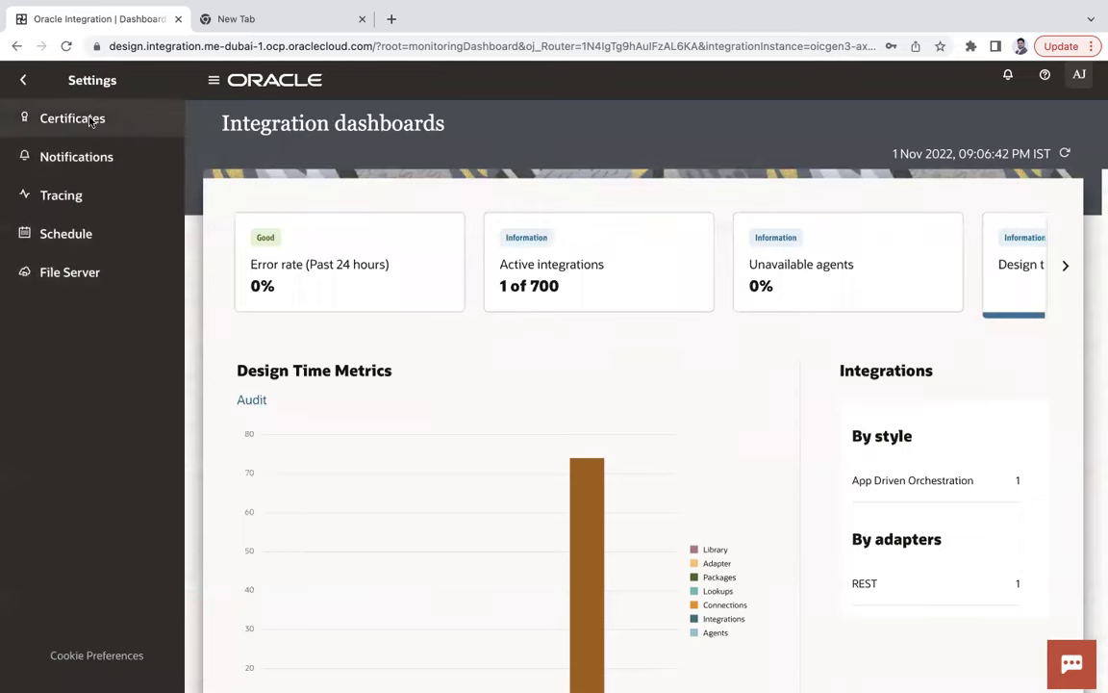
click(97, 157)
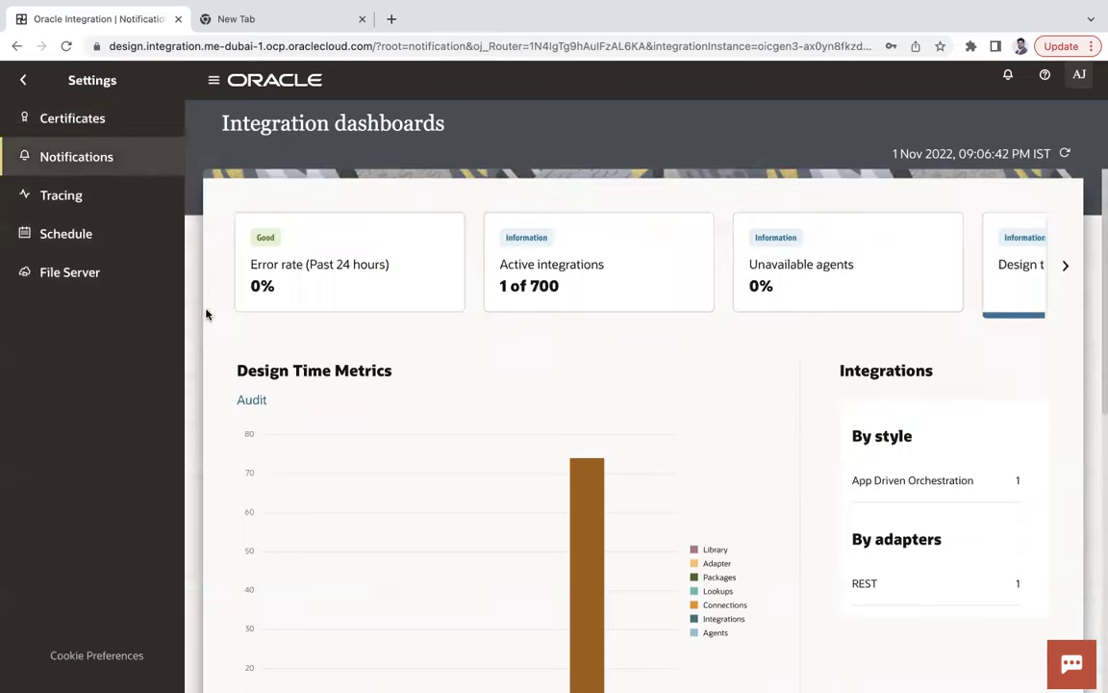
click(77, 194)
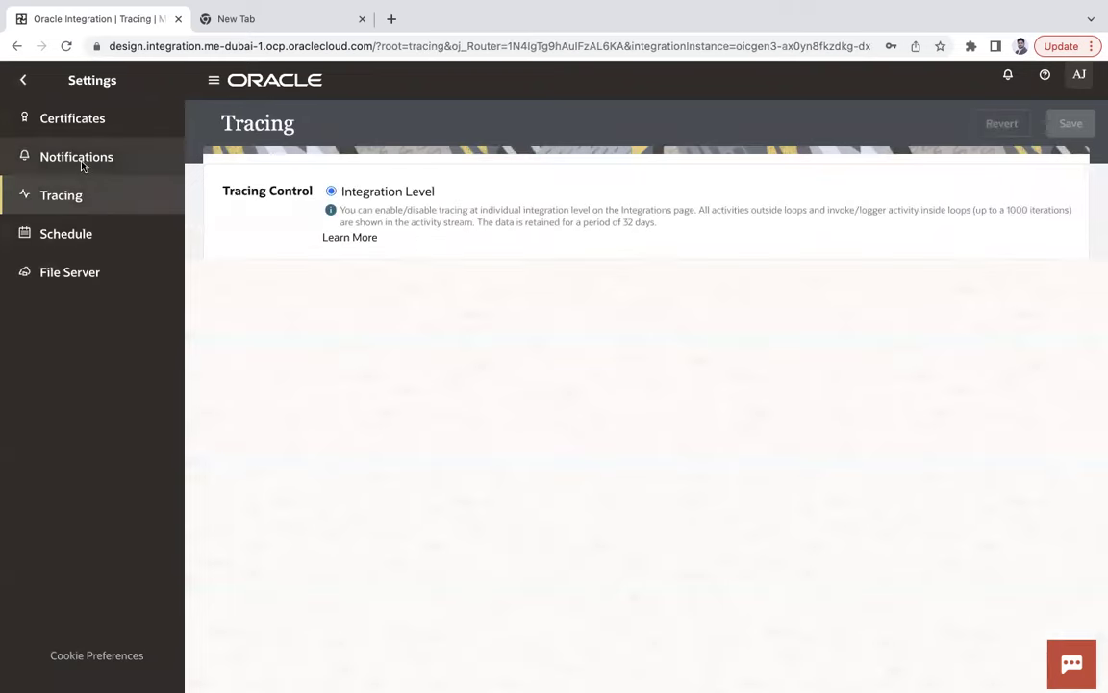
click(83, 160)
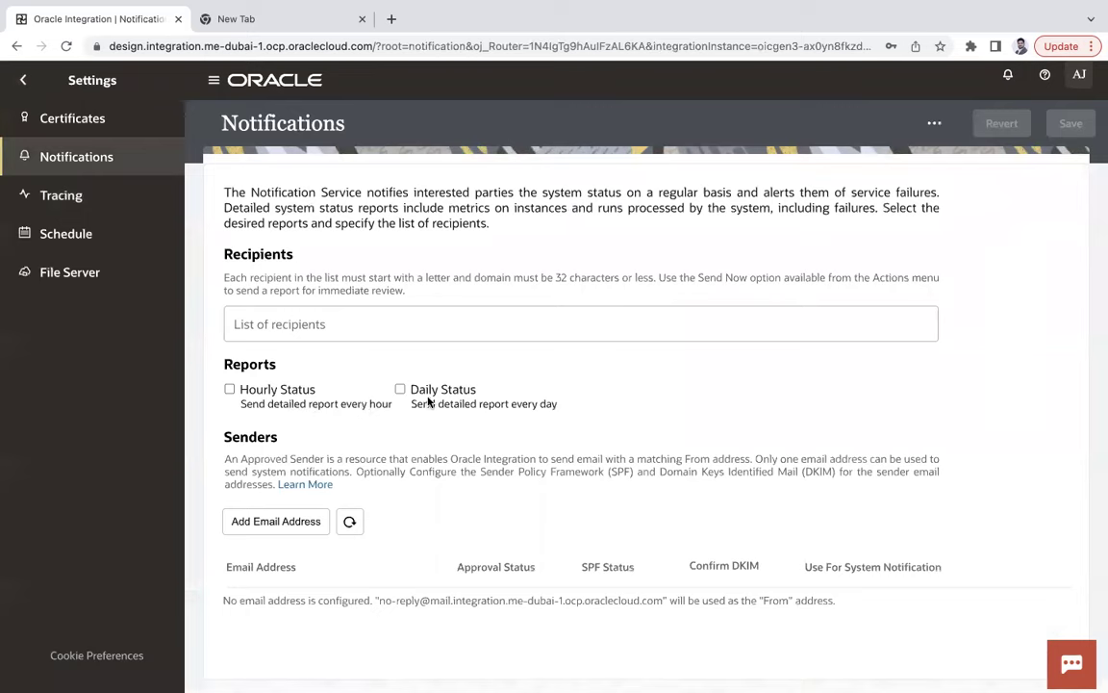
click(81, 196)
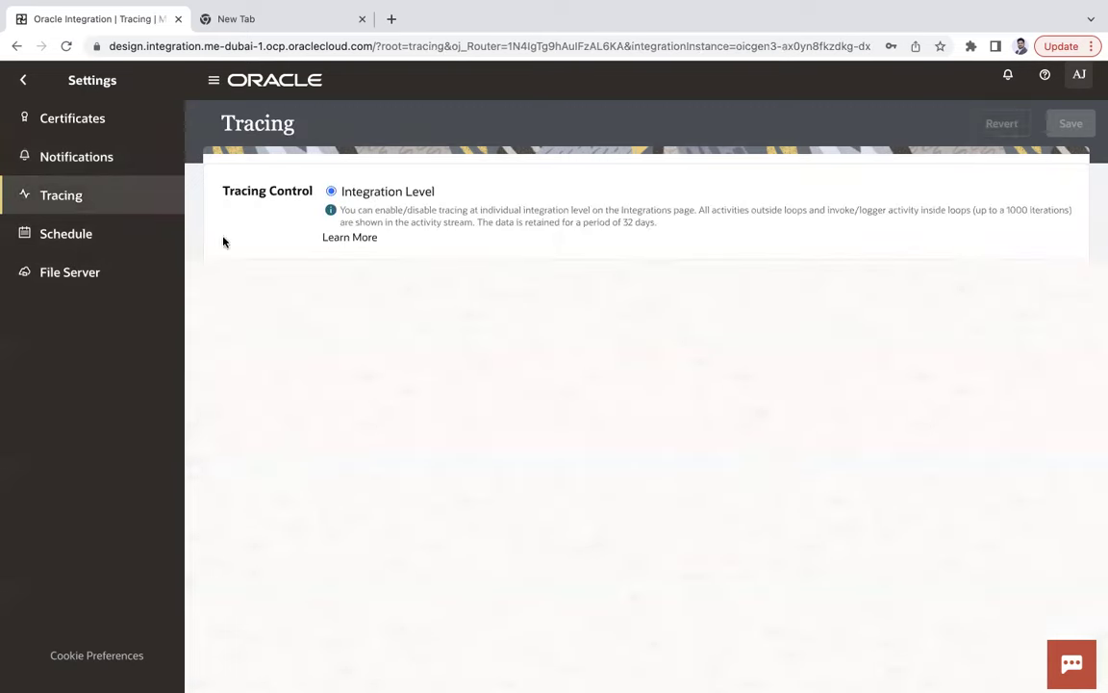
click(131, 231)
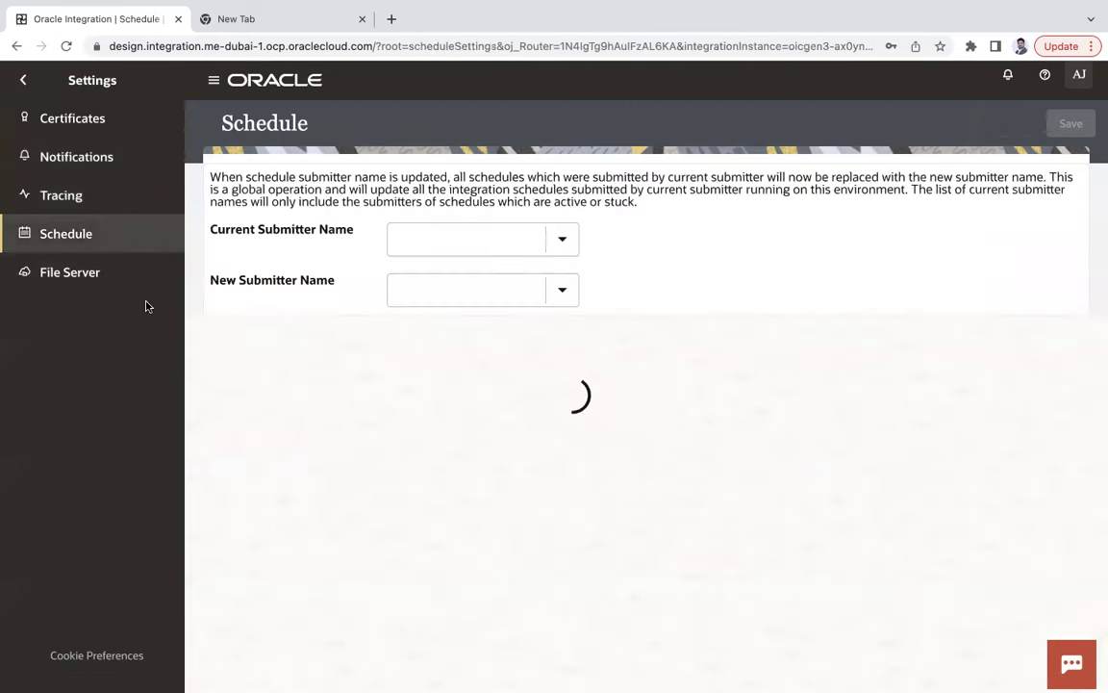
click(89, 279)
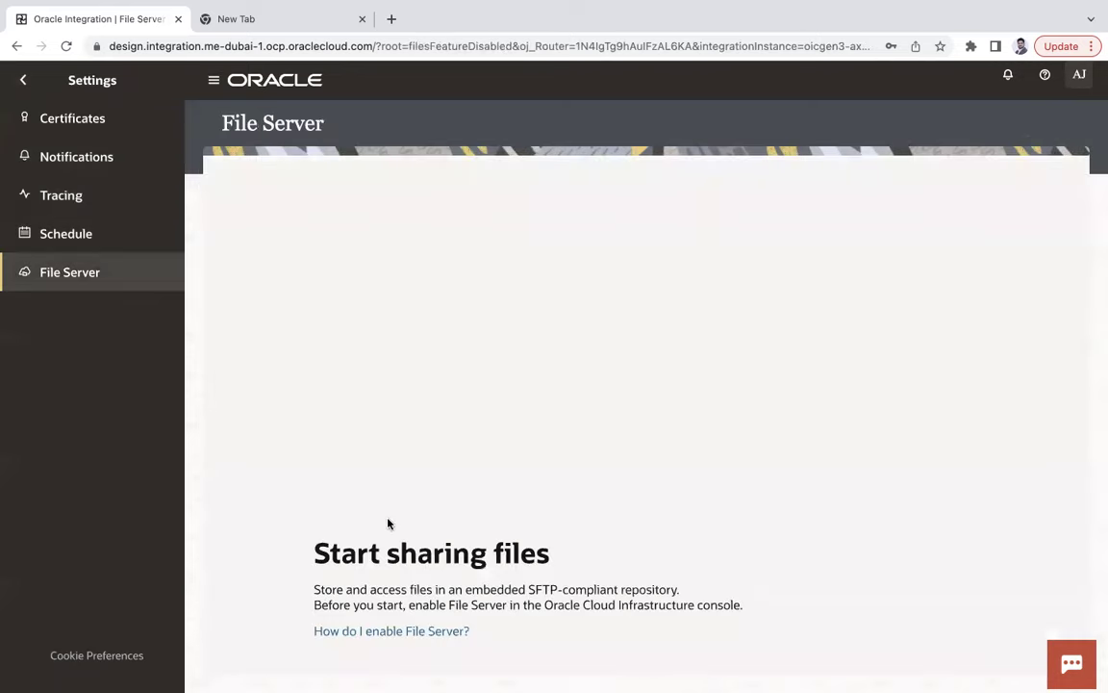
click(27, 83)
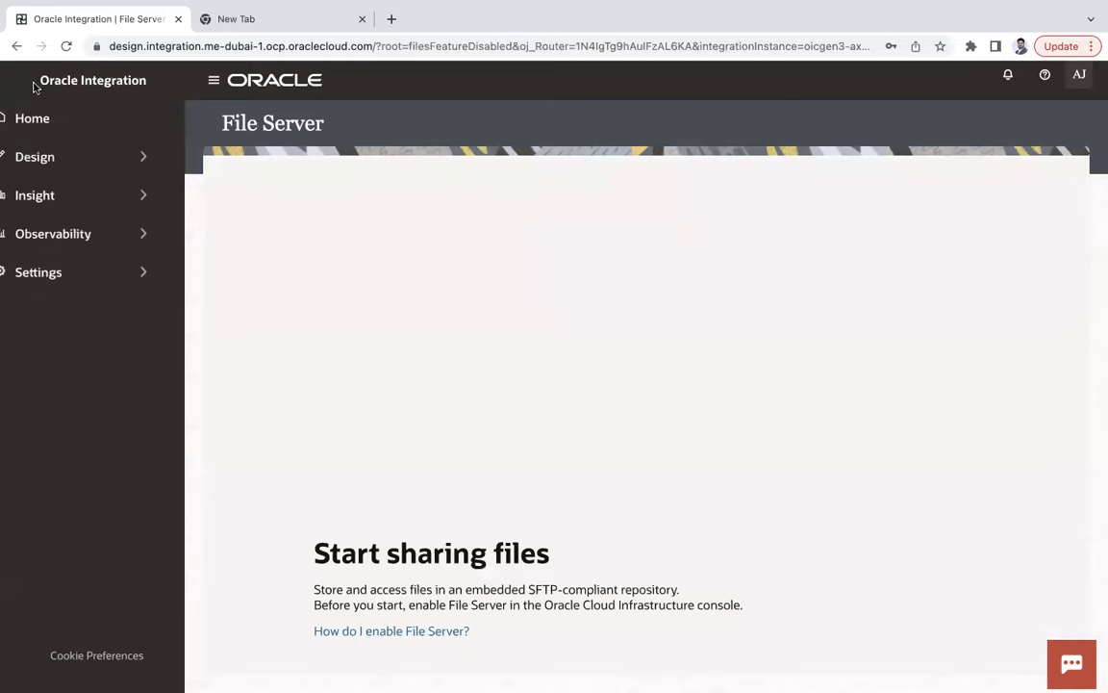
Go to Home, hide the navigation, and scroll through the recipe gallery and Recent activity.
click(72, 113)
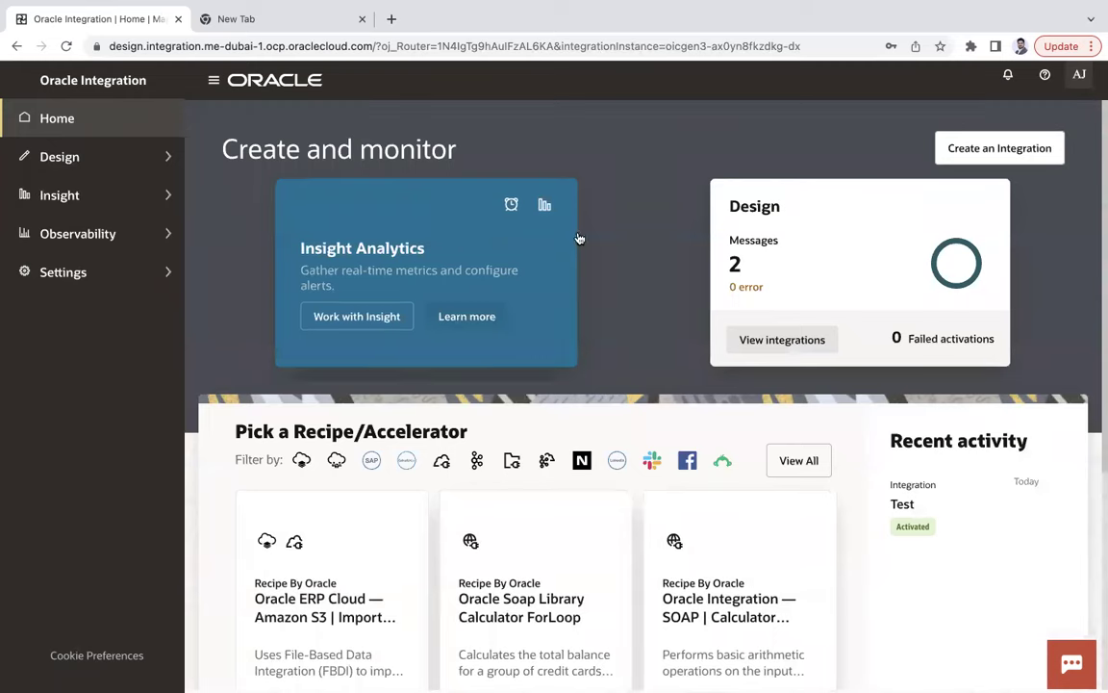
click(213, 83)
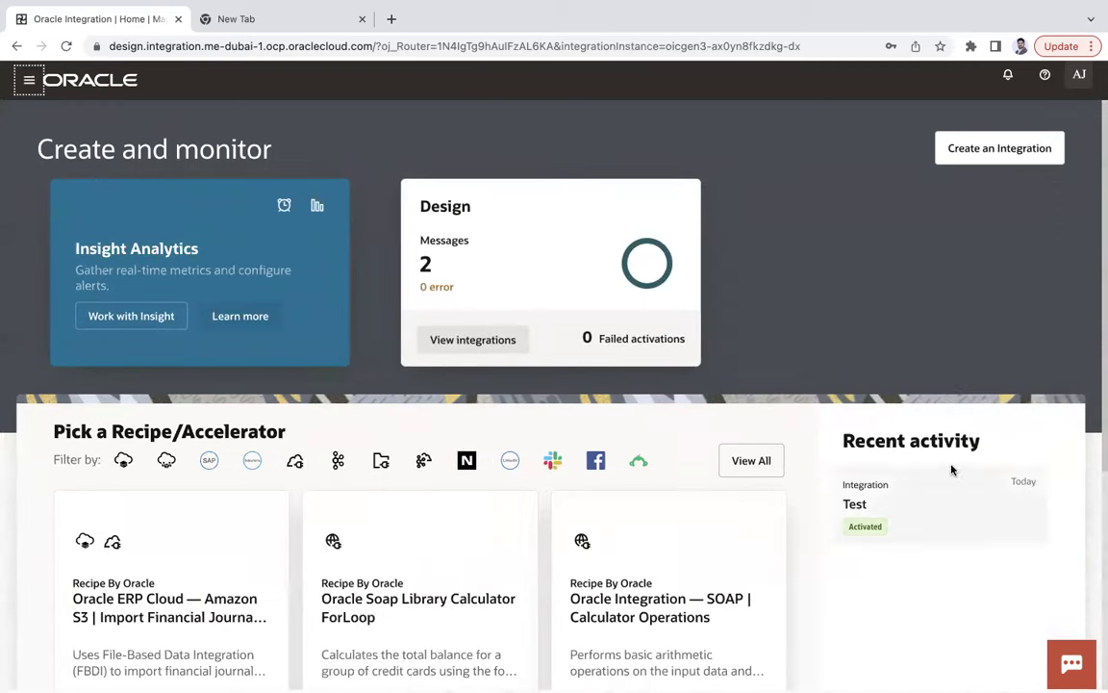
drag(909, 440, 867, 440)
scroll(899, 492, down, 5)
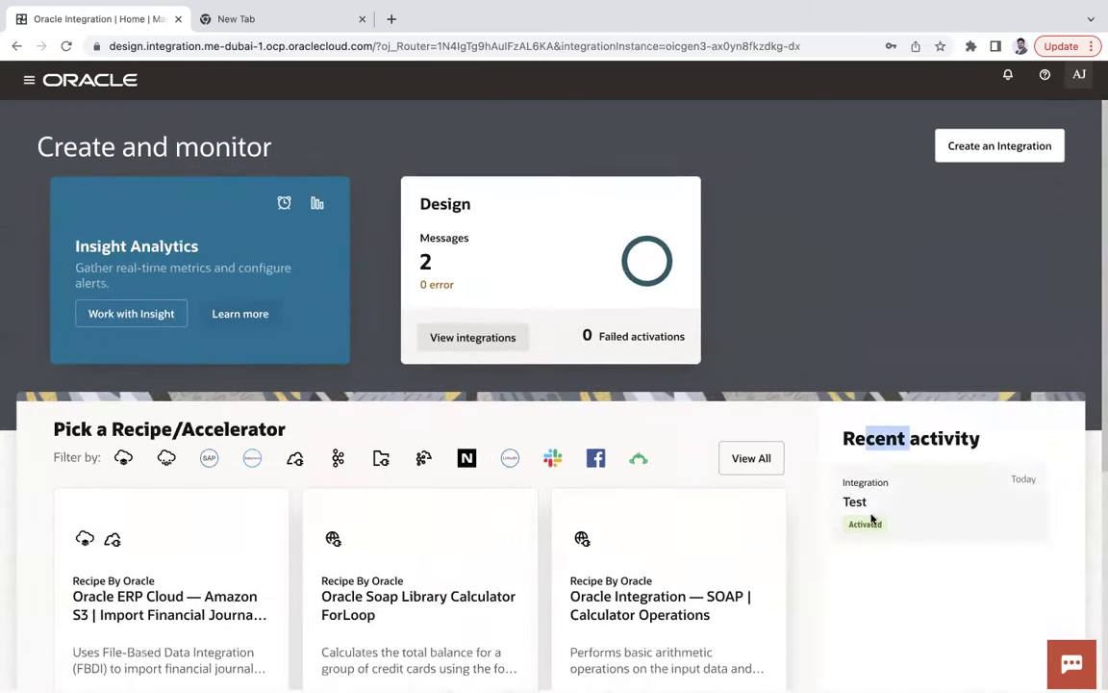